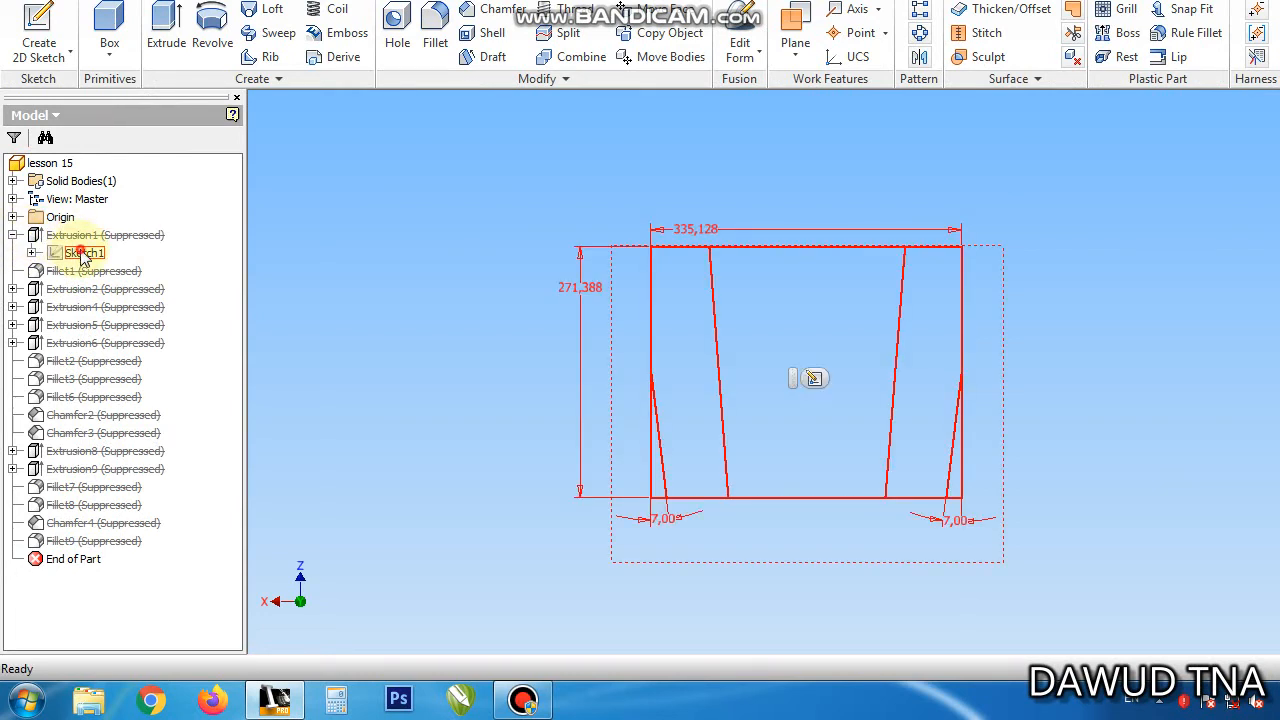
# Step: Highlight Sketch1 of Extrusion1 and examine its outline, overall dimensions and angled lower sides
pyautogui.click(82, 254)
pyautogui.click(1107, 379)
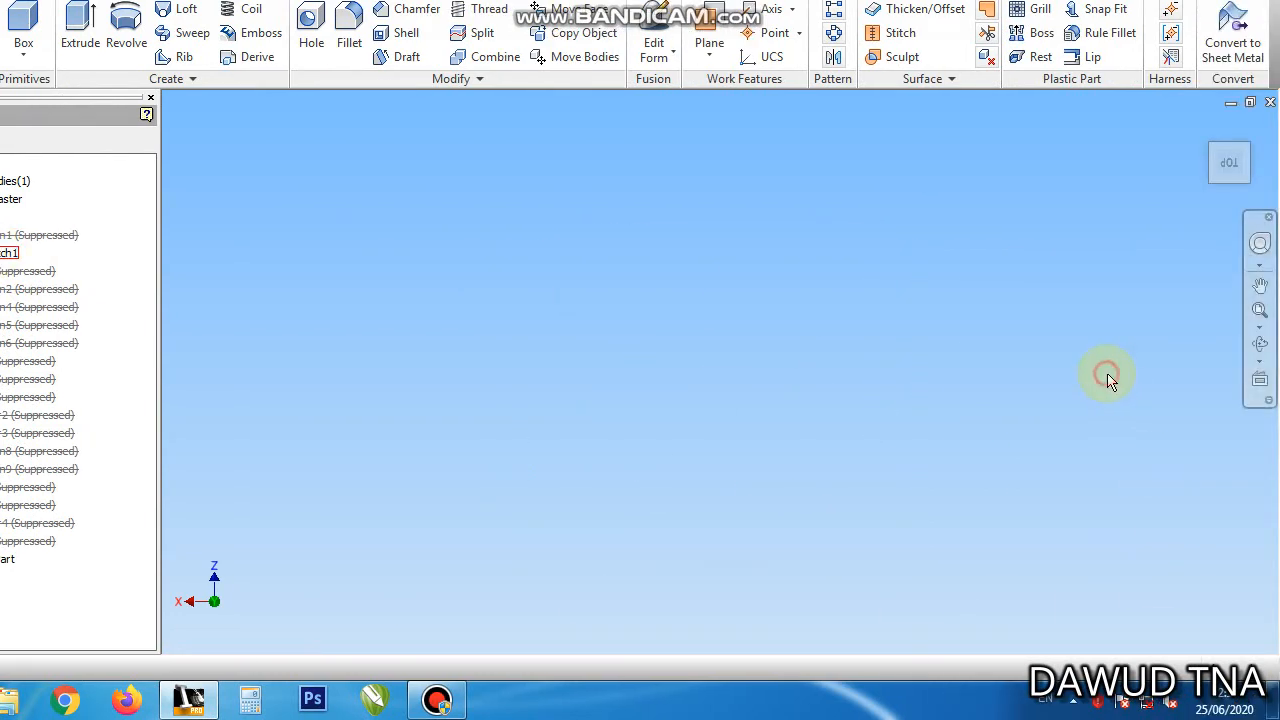
pyautogui.click(12, 254)
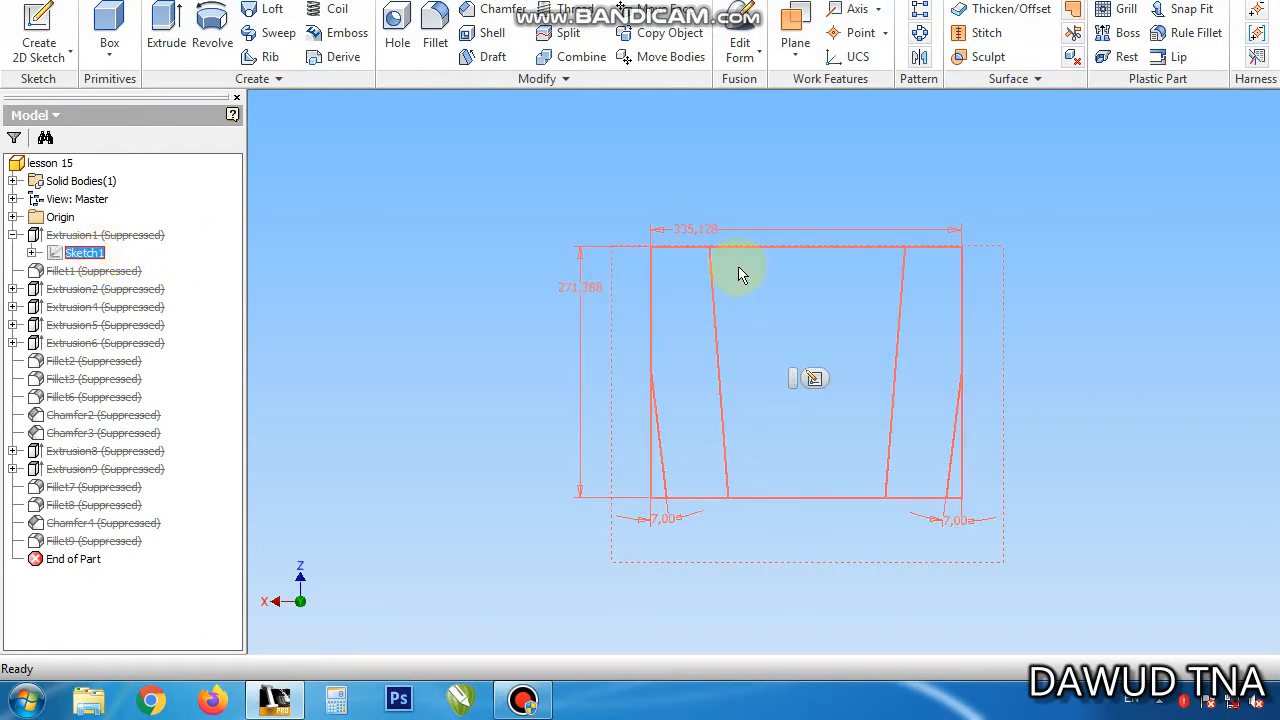
pyautogui.scroll(5, 740, 275)
pyautogui.scroll(-2, 740, 275)
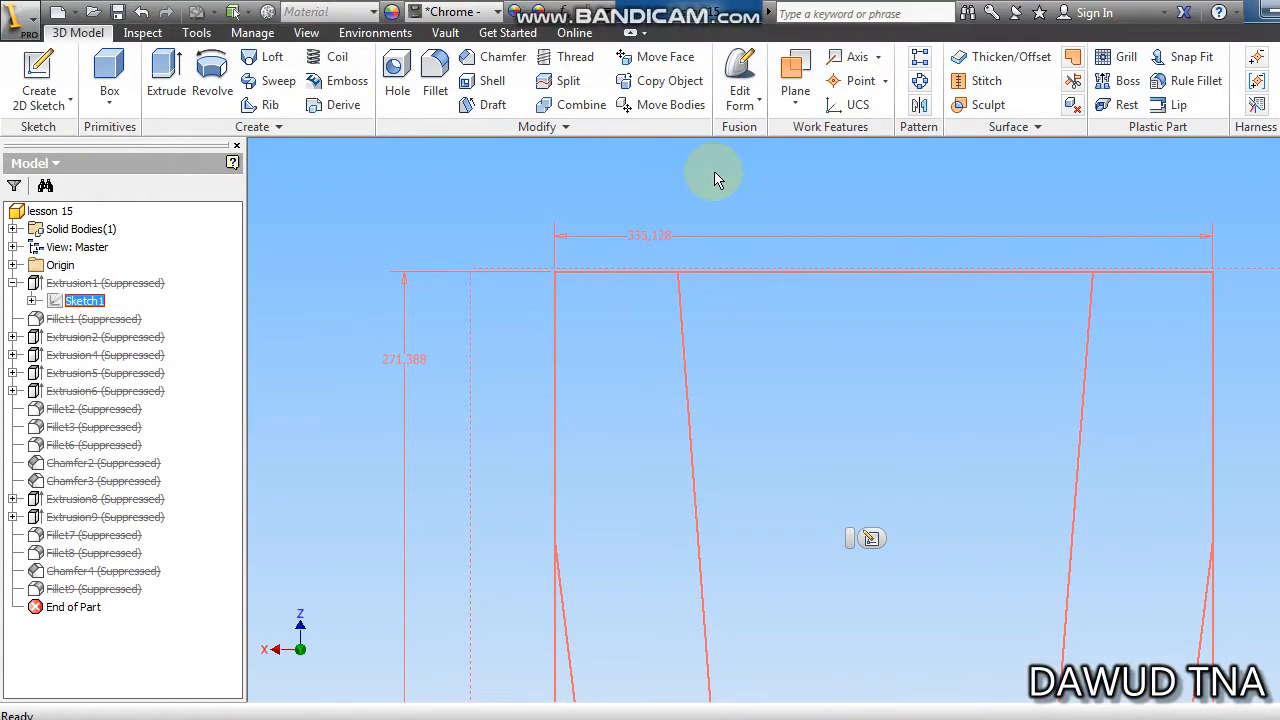
pyautogui.scroll(-2, 663, 203)
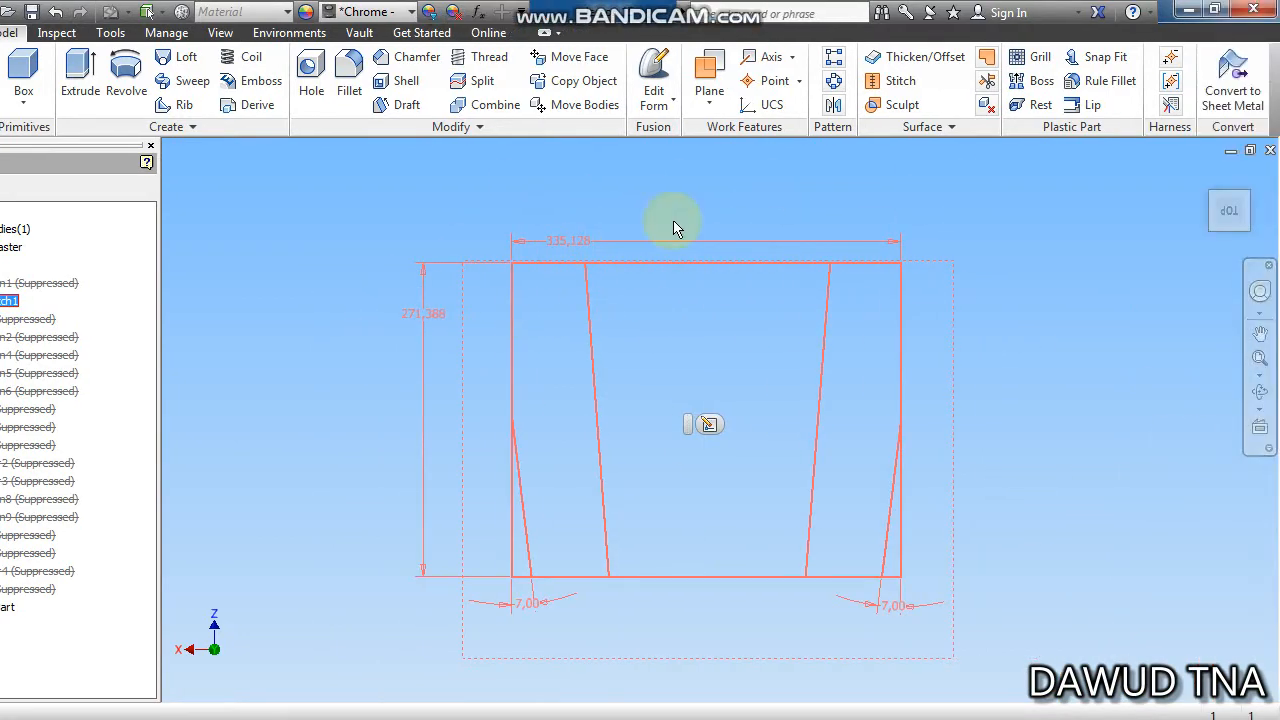
pyautogui.scroll(3, 608, 240)
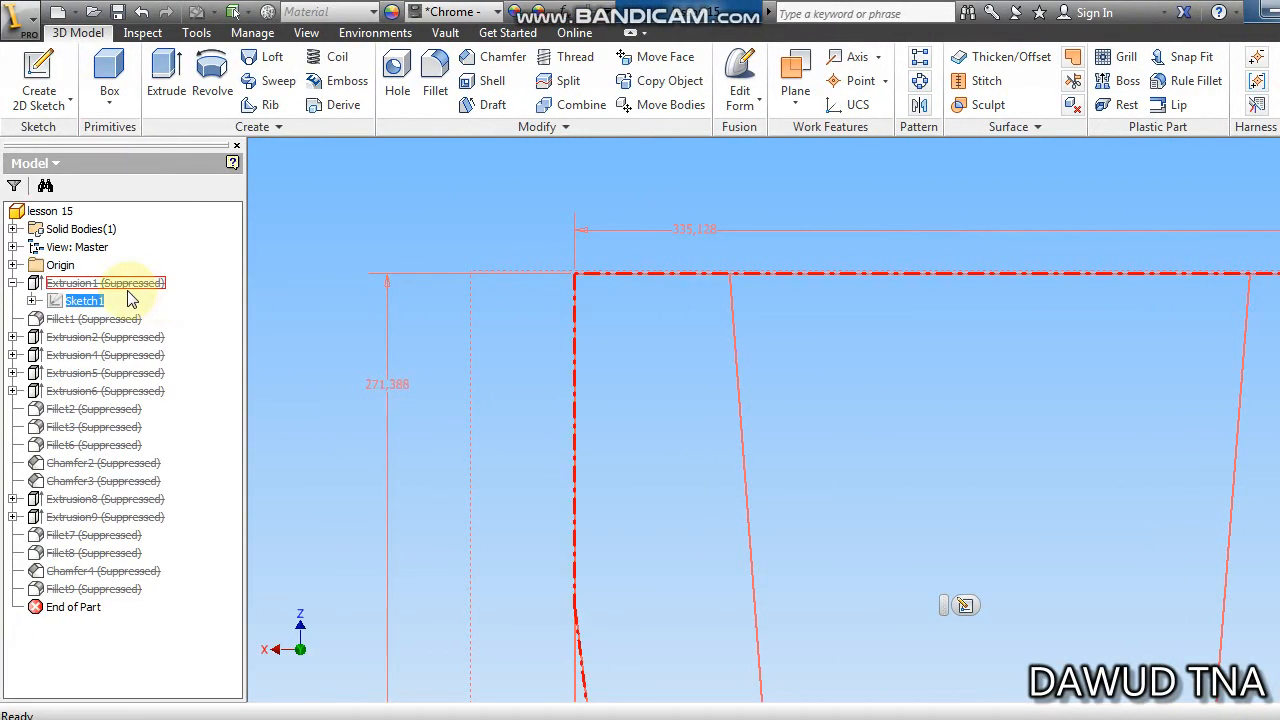
pyautogui.scroll(-3, 525, 338)
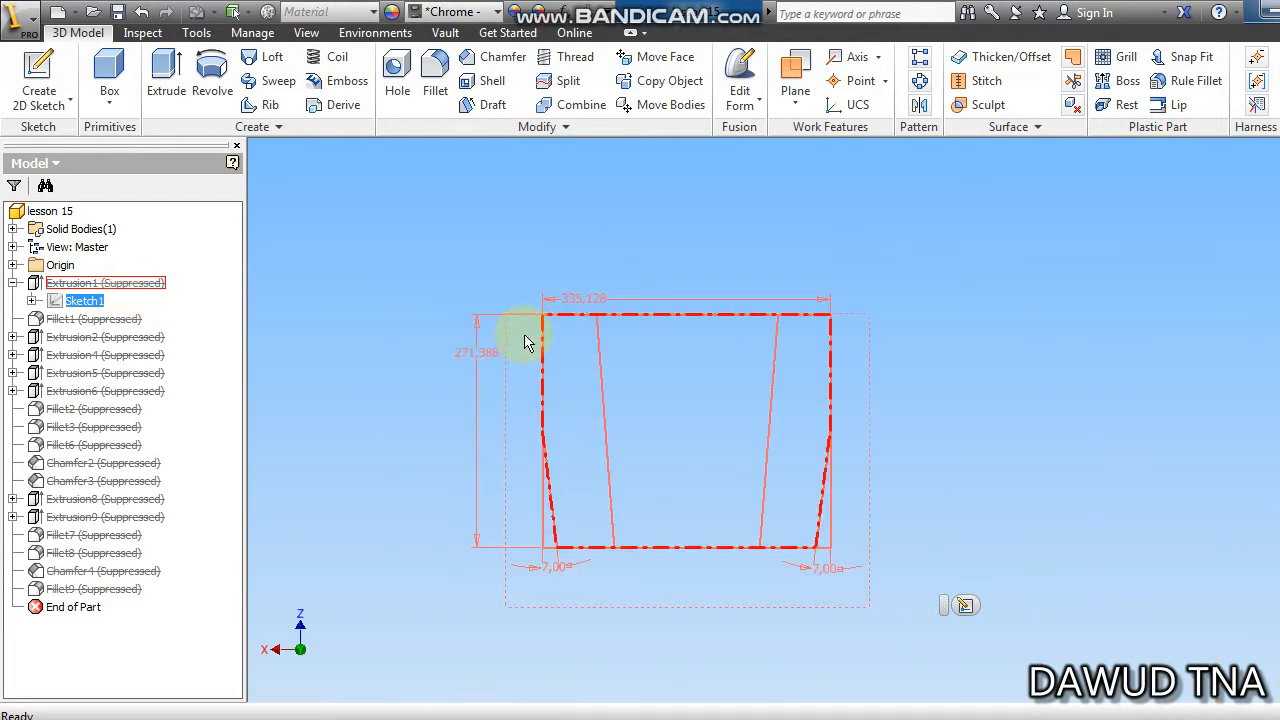
pyautogui.scroll(3, 628, 531)
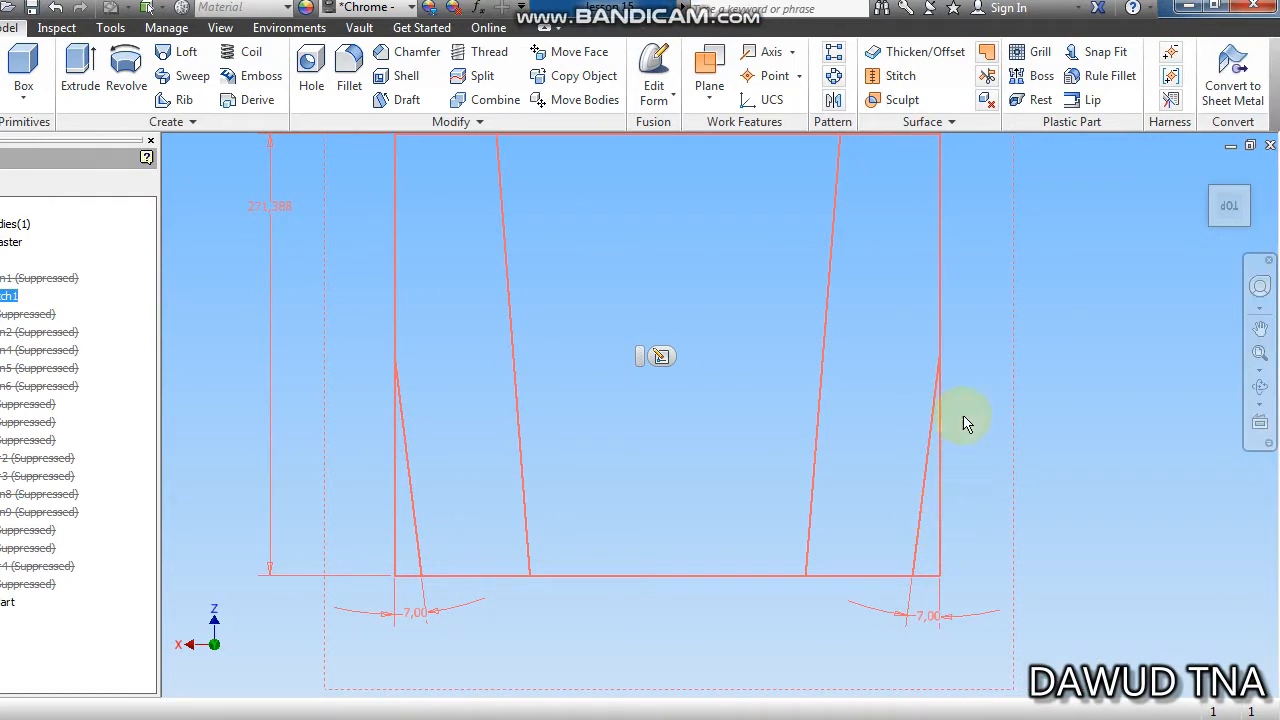
# Step: Unsuppress Extrusion1 to restore the solid base plate
pyautogui.click(14, 281)
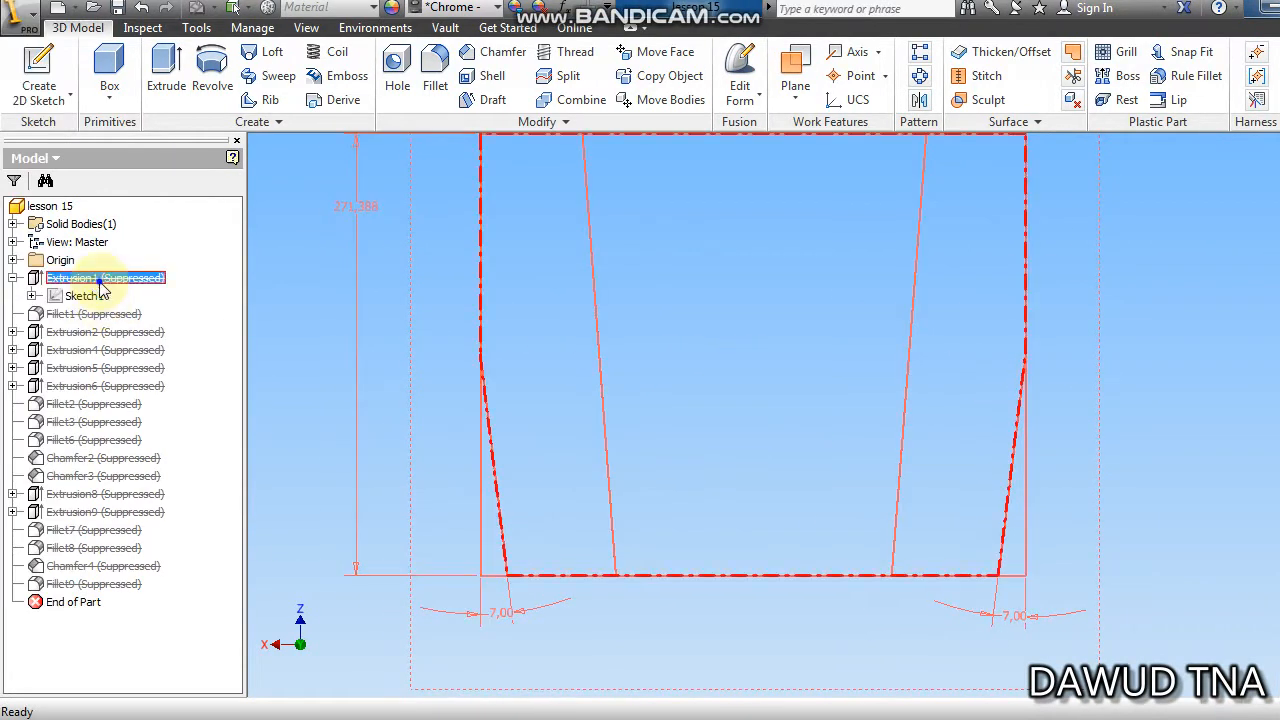
pyautogui.rightClick(101, 283)
pyautogui.click(154, 449)
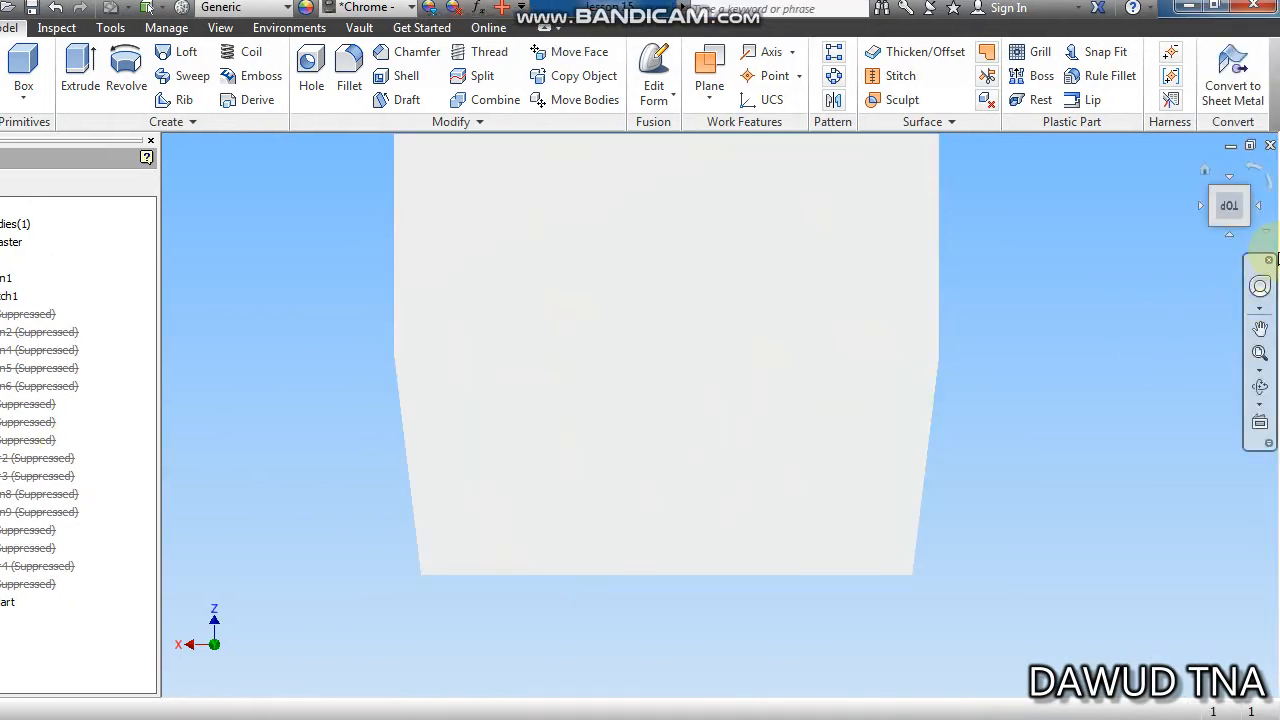
# Step: Examine the extruded plate's outline, including its upper edge, corners and tapered lower sides
pyautogui.scroll(-3, 800, 349)
pyautogui.scroll(3, 740, 374)
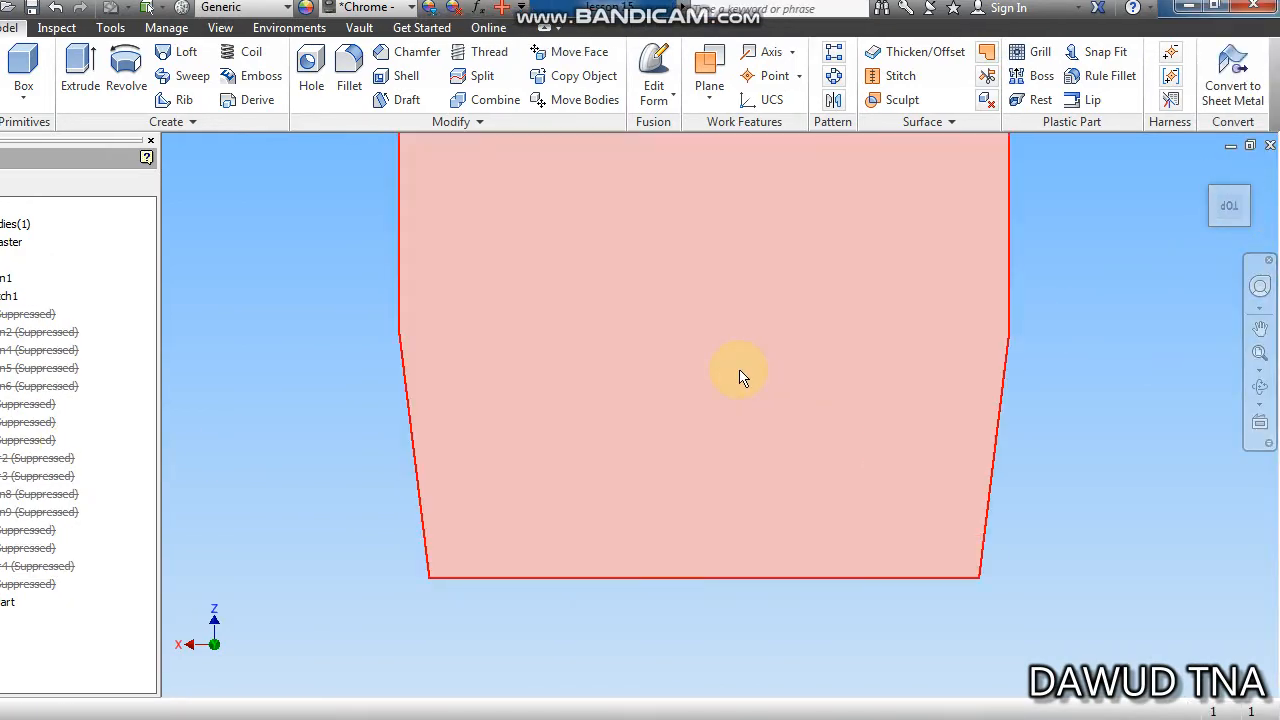
pyautogui.scroll(-3, 740, 374)
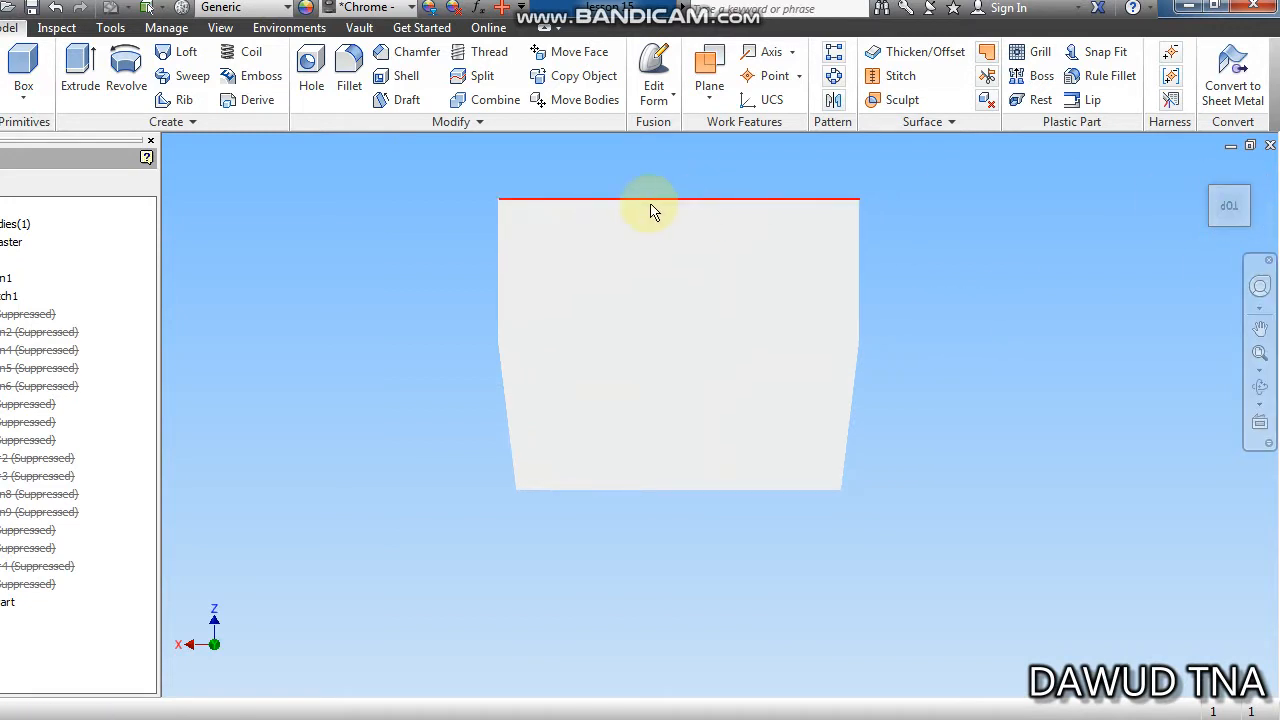
pyautogui.scroll(3, 500, 230)
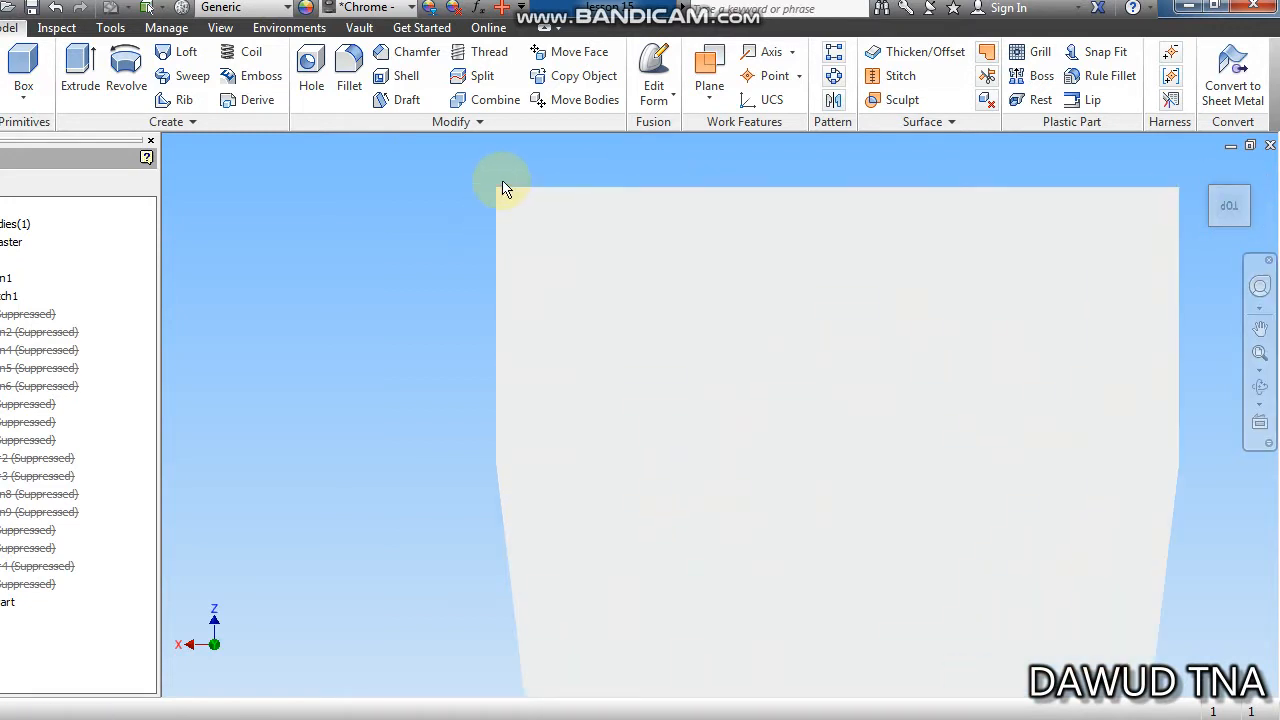
pyautogui.scroll(-3, 700, 206)
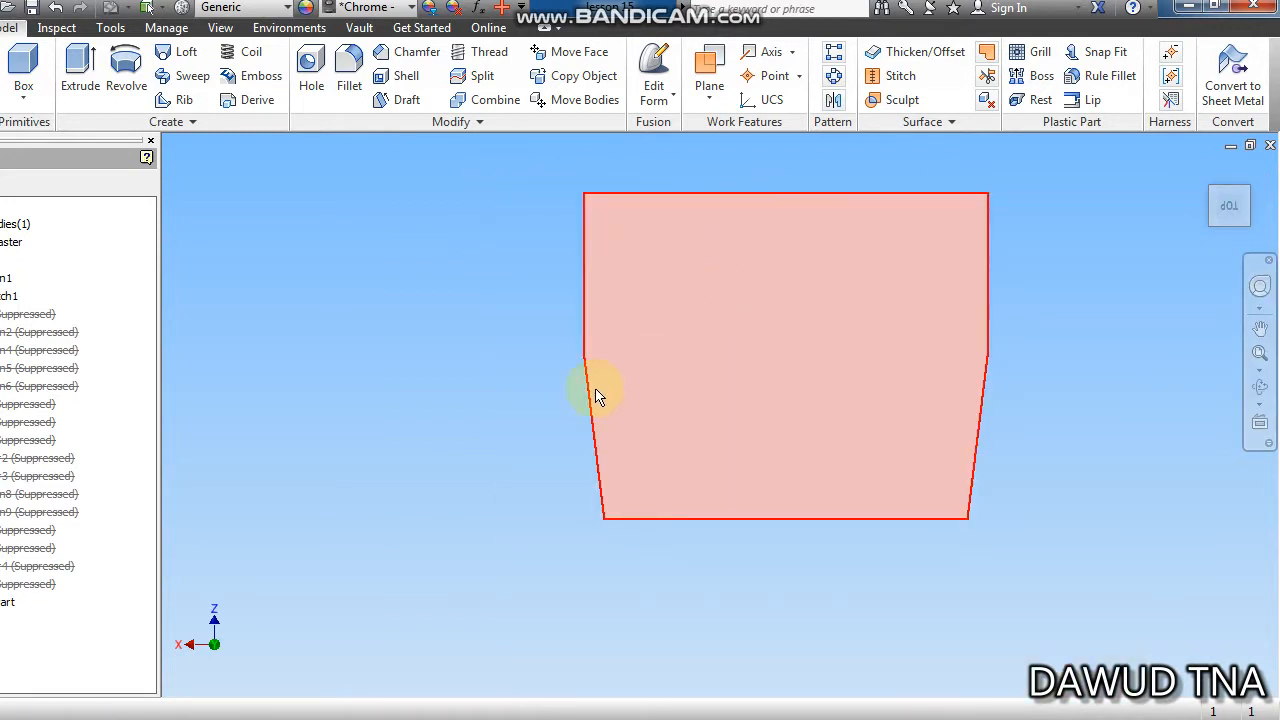
pyautogui.scroll(3, 590, 388)
pyautogui.scroll(-3, 530, 358)
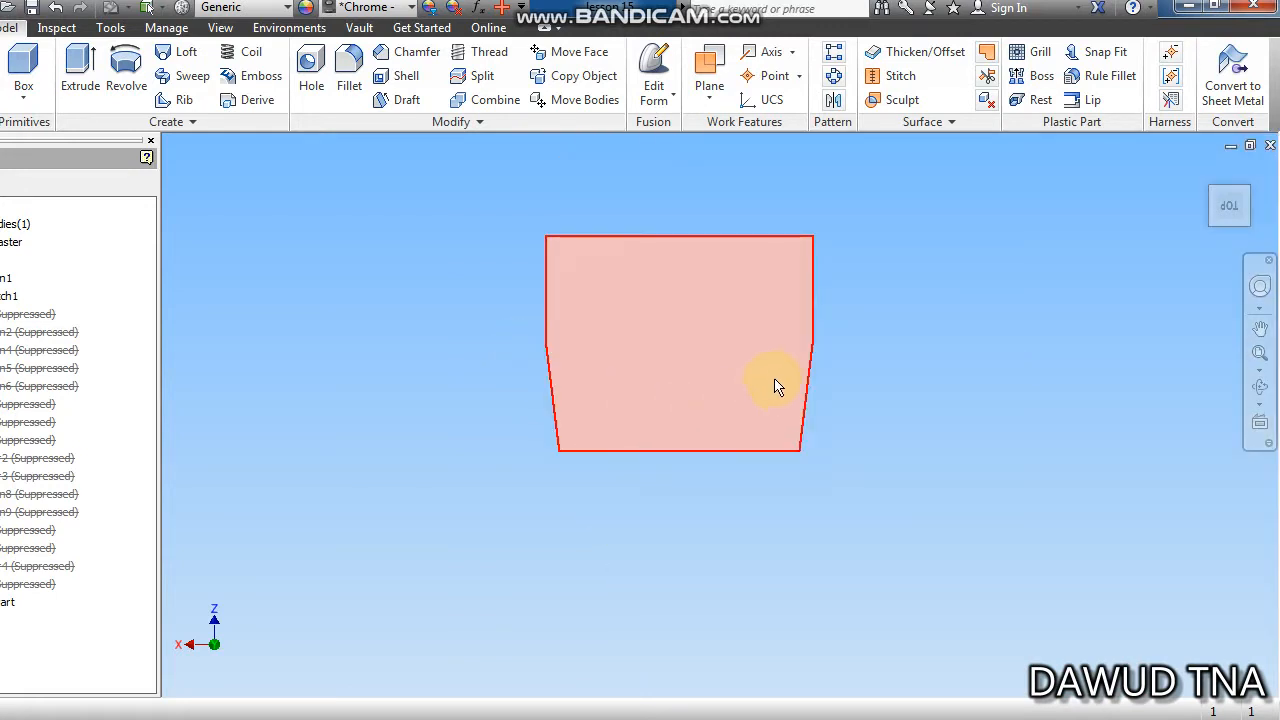
# Step: Measure the length of the plate's short thickness edge at the upper corner
pyautogui.moveTo(1243, 214); pyautogui.dragTo(1279, 186)
pyautogui.press('m')
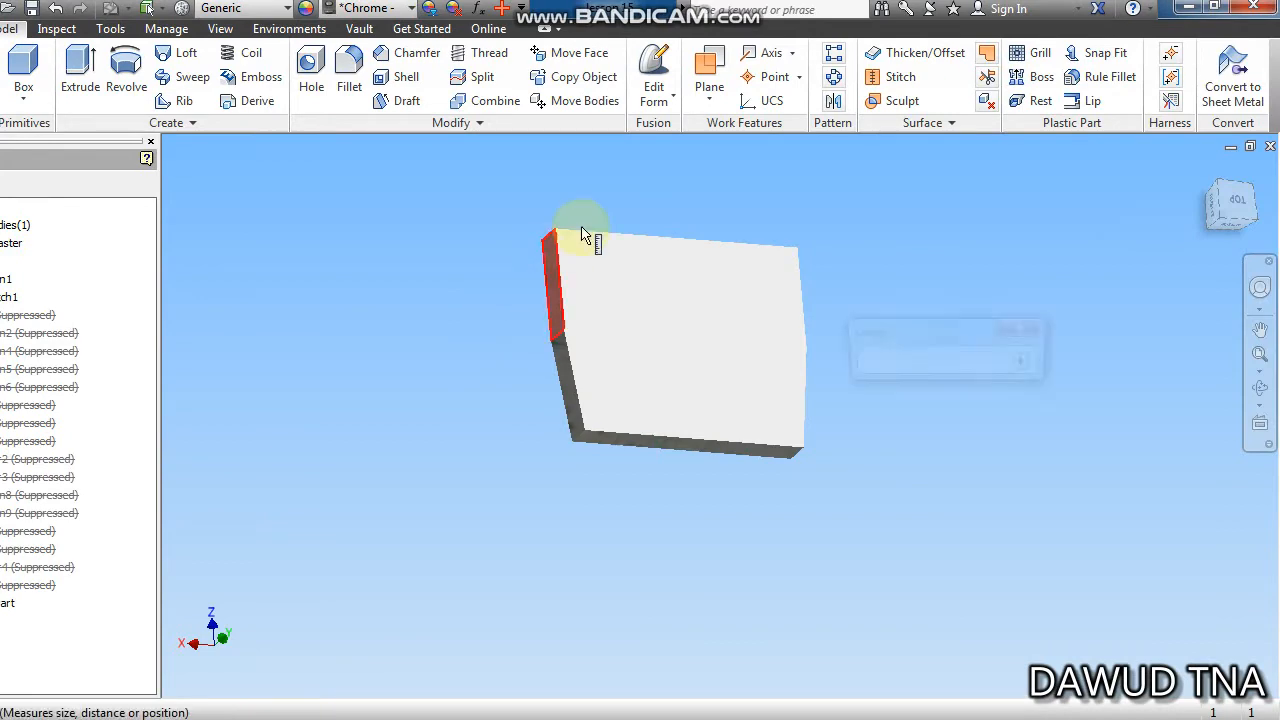
pyautogui.scroll(4, 581, 226)
pyautogui.click(483, 250)
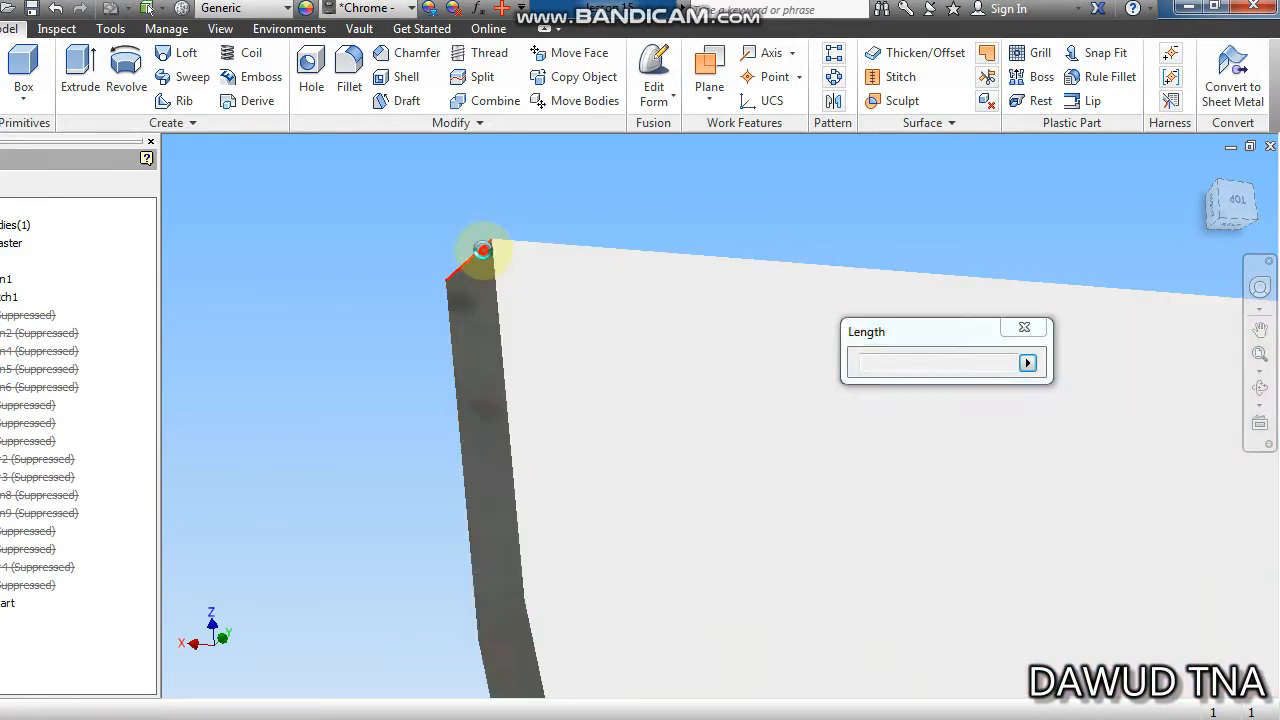
pyautogui.click(1044, 326)
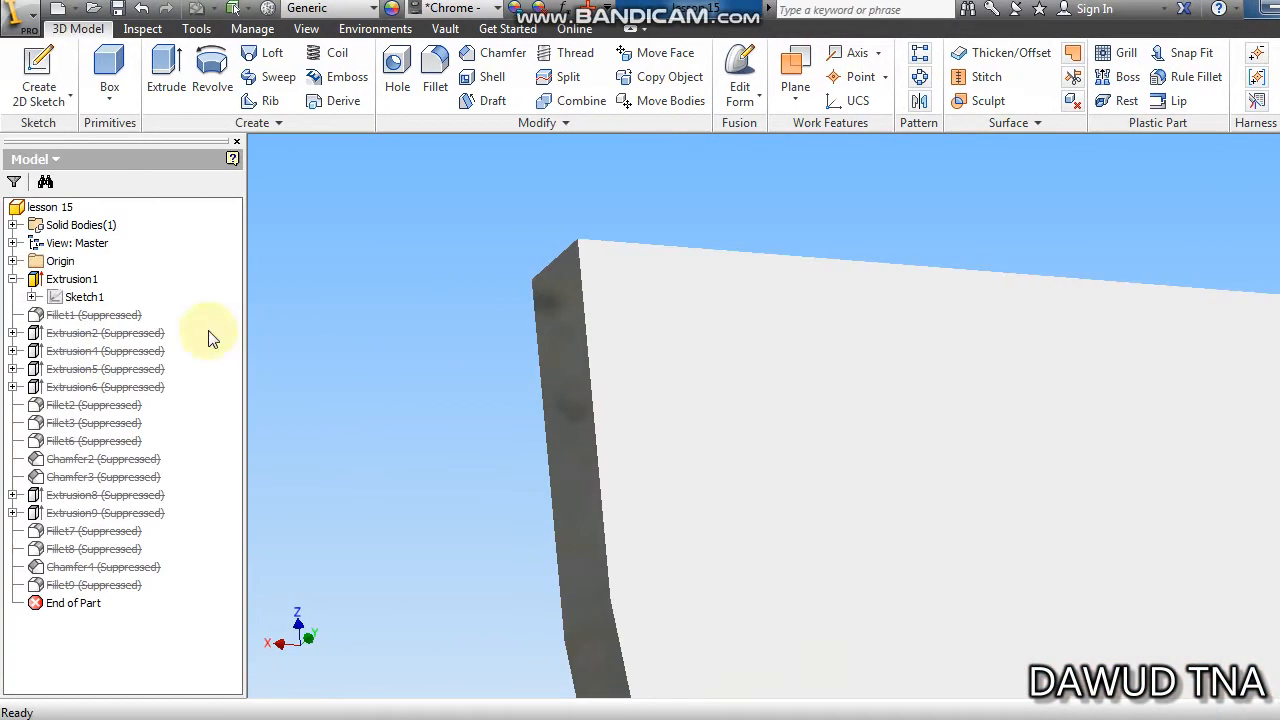
# Step: Unsuppress Fillet1 to round the plate's four corners and inspect the rounded side in 3D
pyautogui.click(113, 319)
pyautogui.scroll(-6, 603, 311)
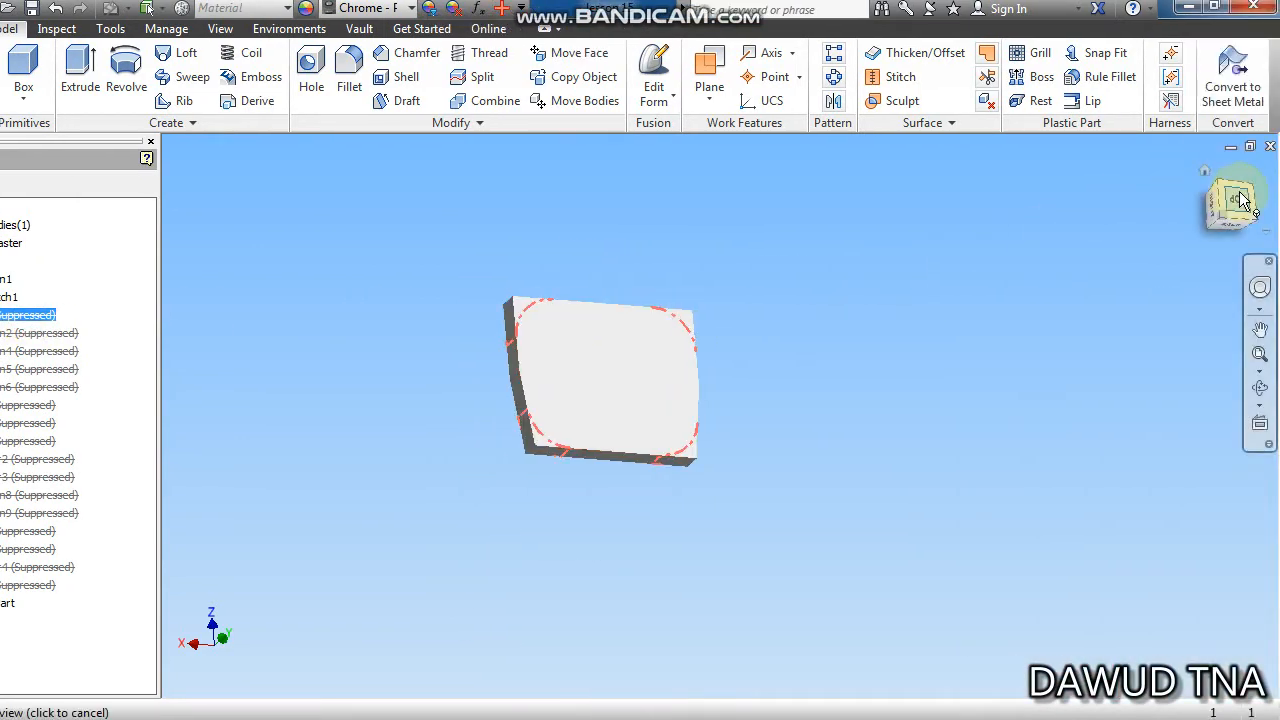
pyautogui.click(1250, 207)
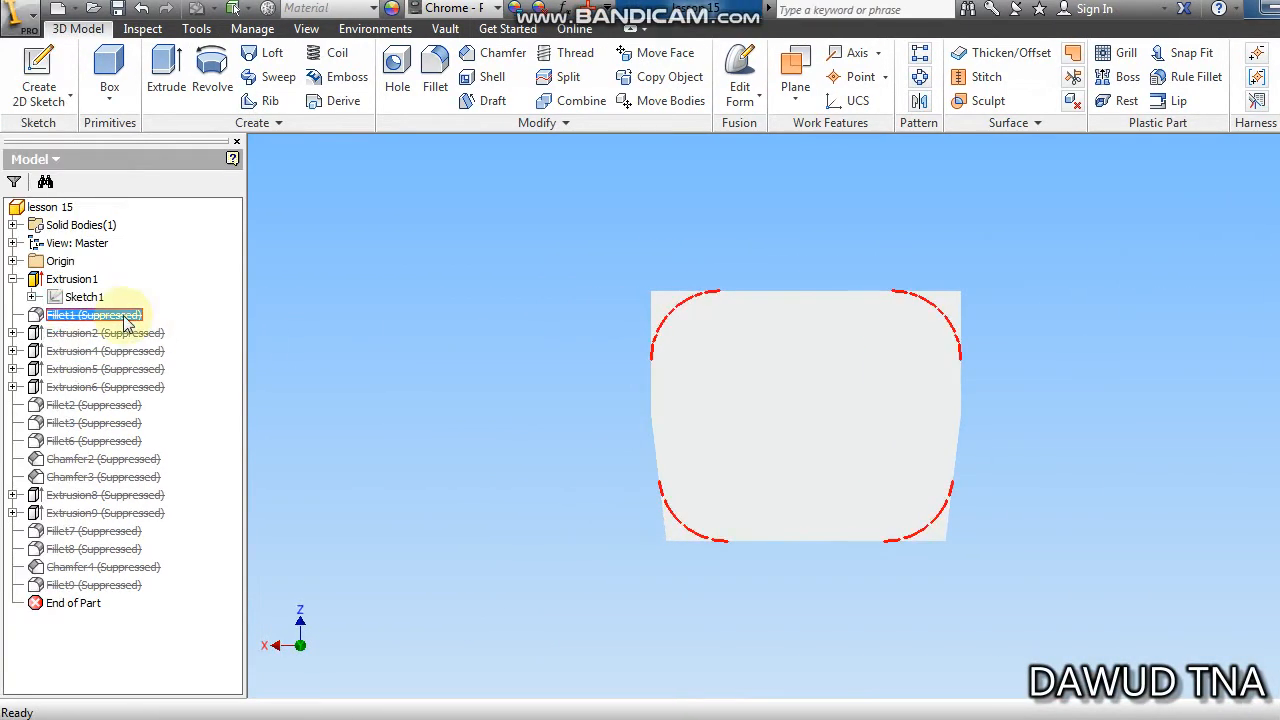
pyautogui.rightClick(37, 317)
pyautogui.click(178, 450)
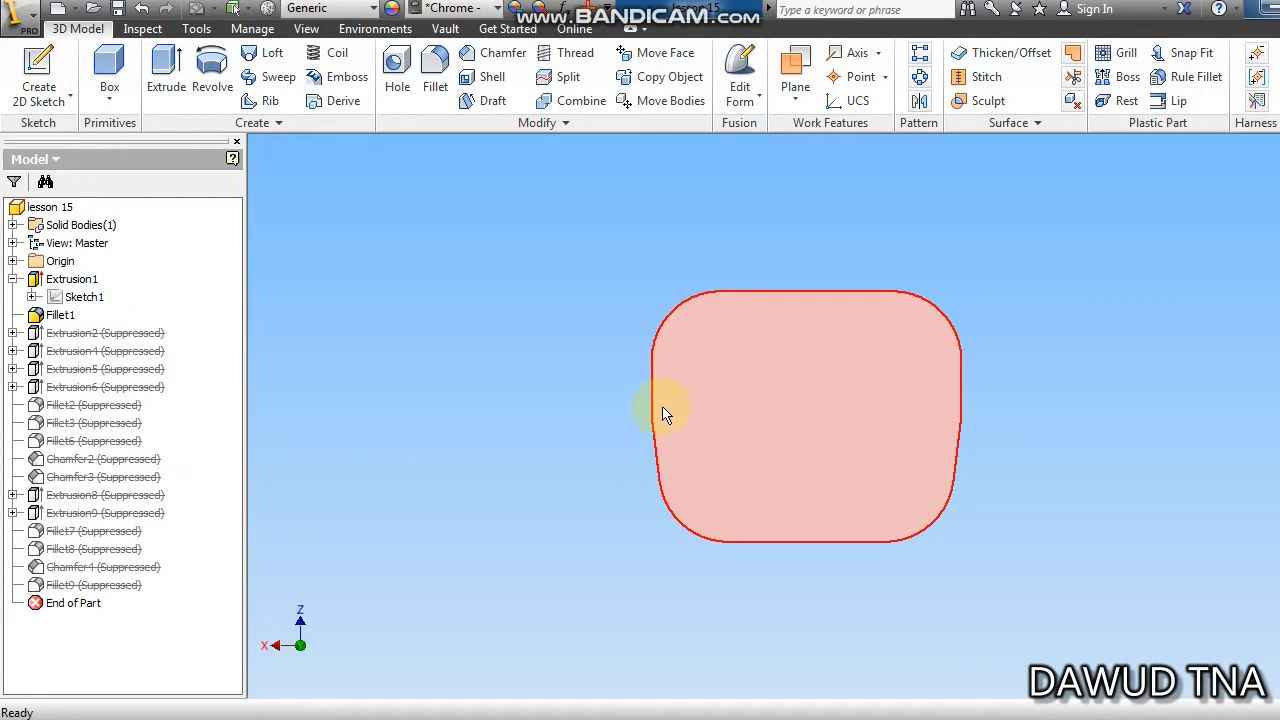
pyautogui.scroll(3, 665, 417)
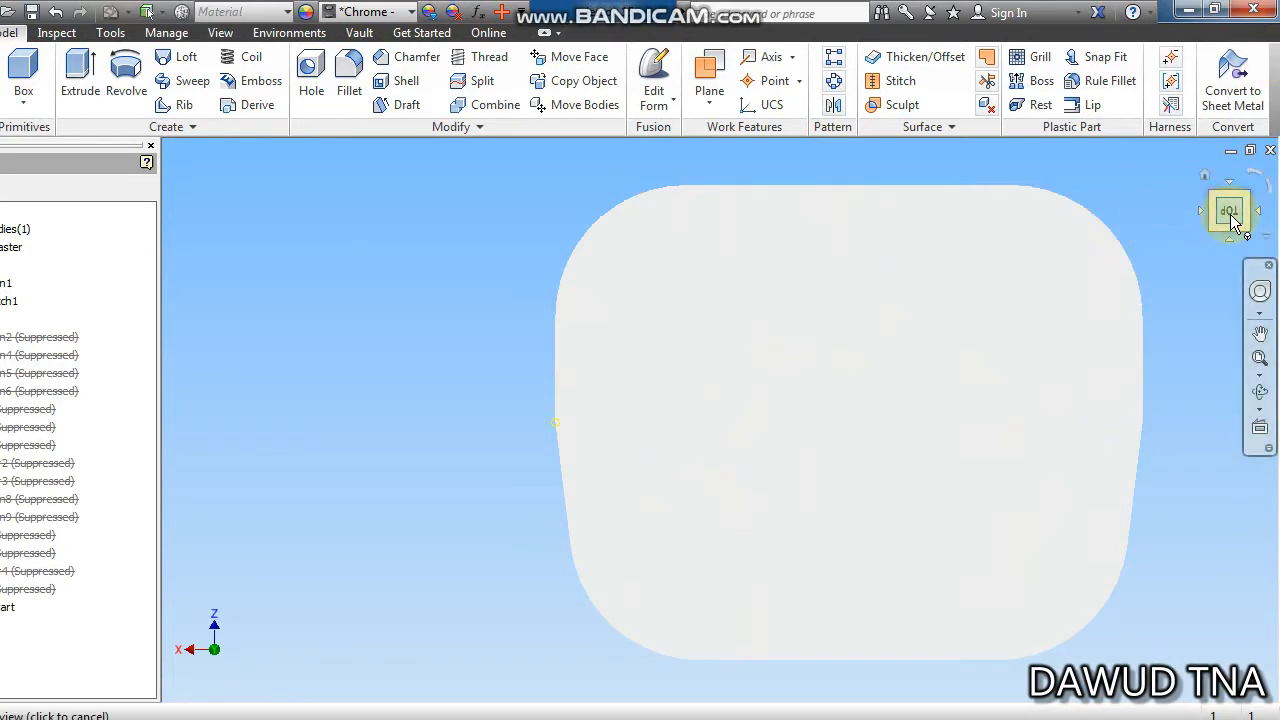
pyautogui.moveTo(1232, 222); pyautogui.dragTo(1277, 190)
pyautogui.scroll(3, 546, 410)
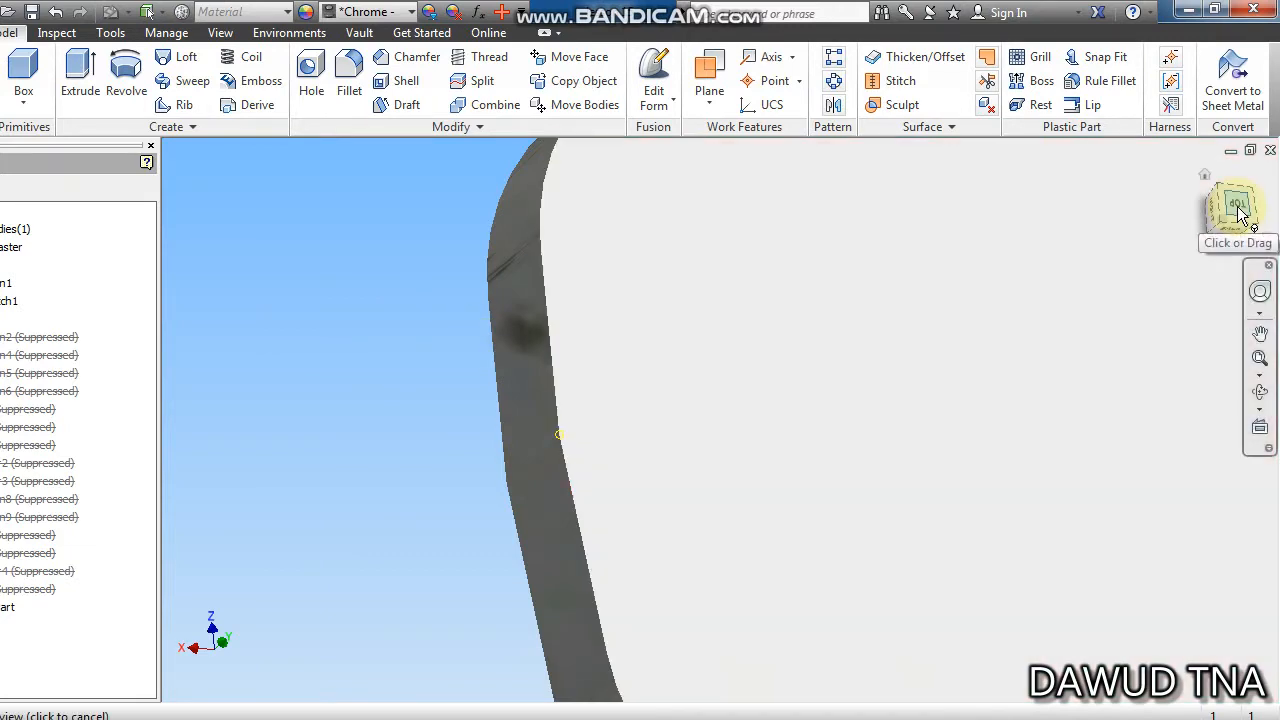
pyautogui.click(1238, 212)
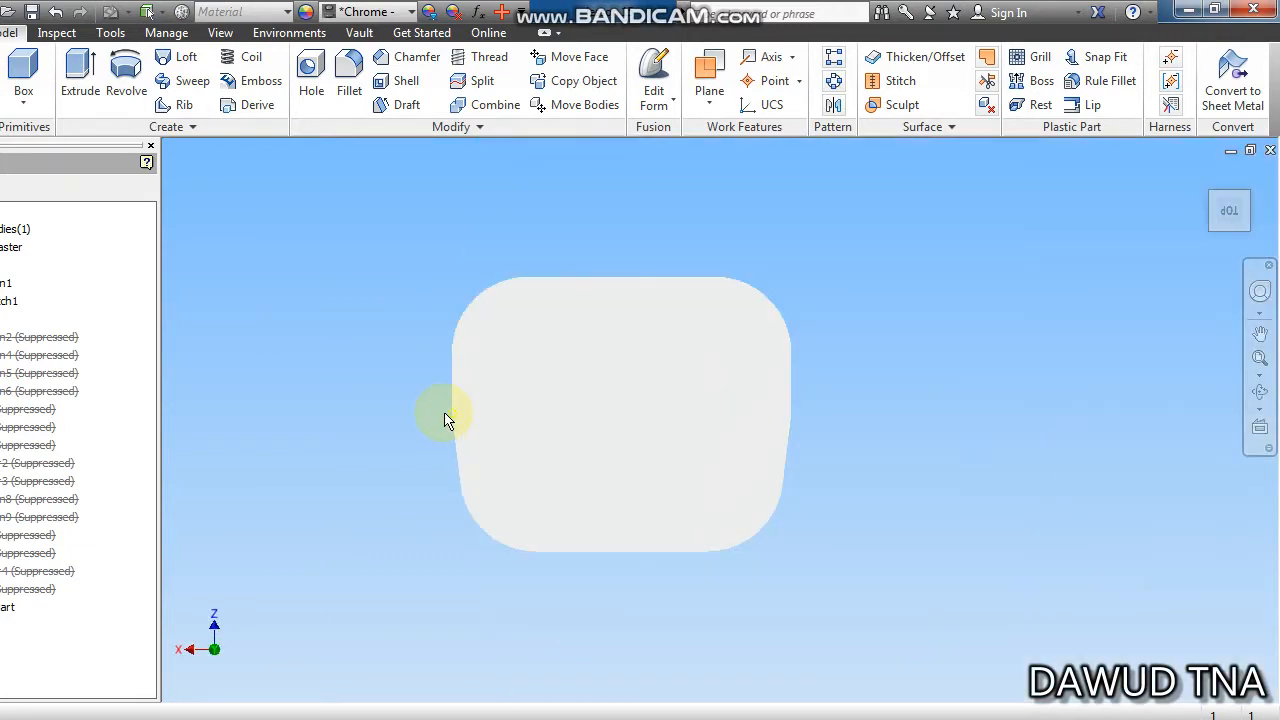
# Step: Open Sketch2 of Extrusion2, examine the inner offset loop of the plate outline, and finish the sketch
pyautogui.click(13, 337)
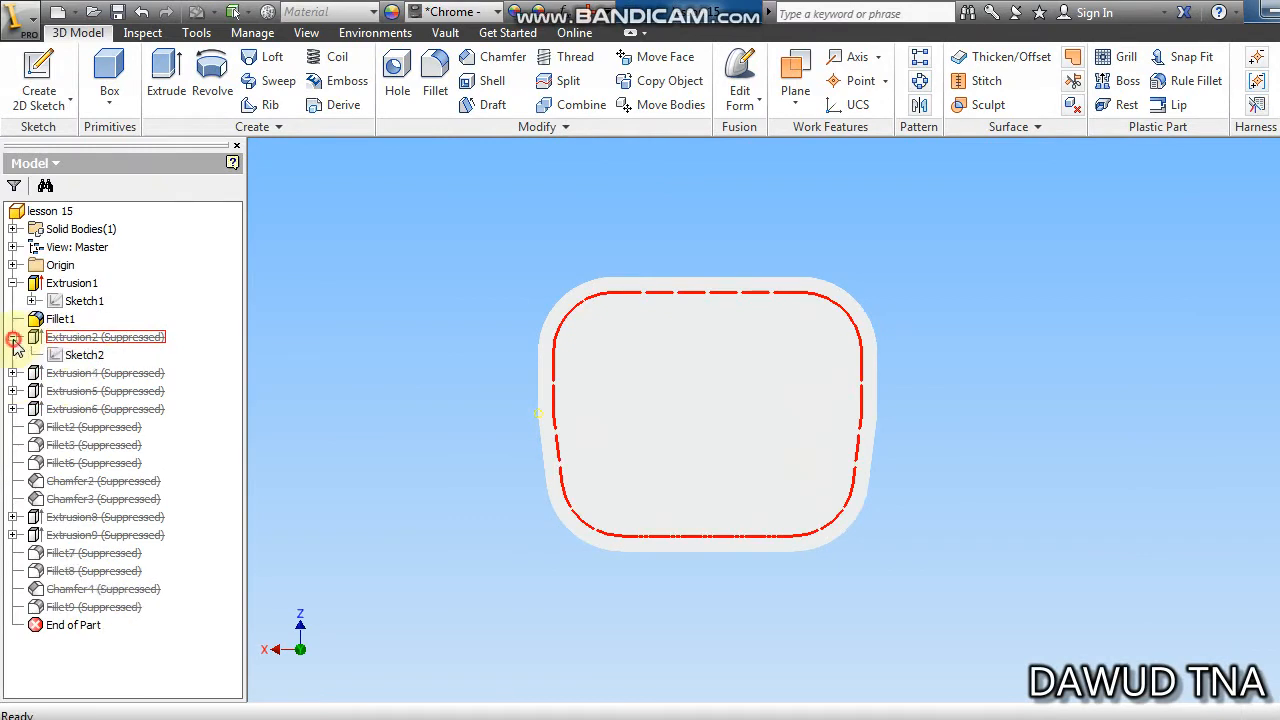
pyautogui.click(82, 358)
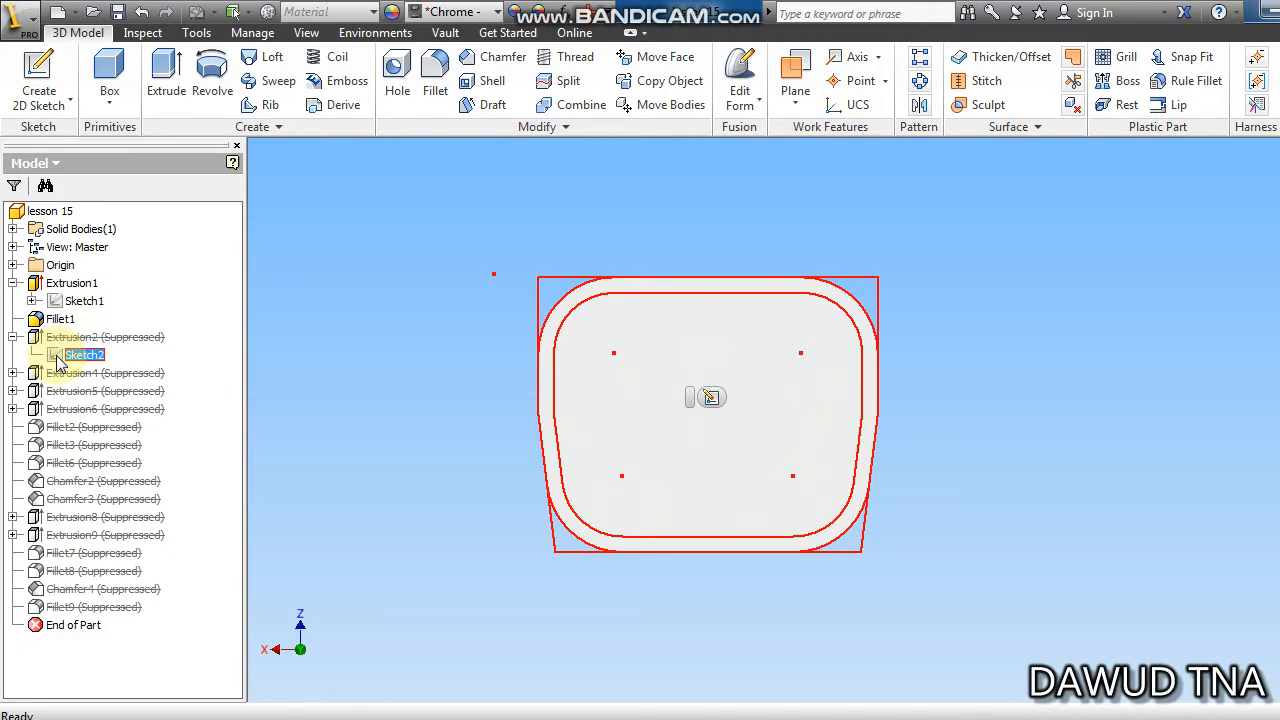
pyautogui.doubleClick(58, 362)
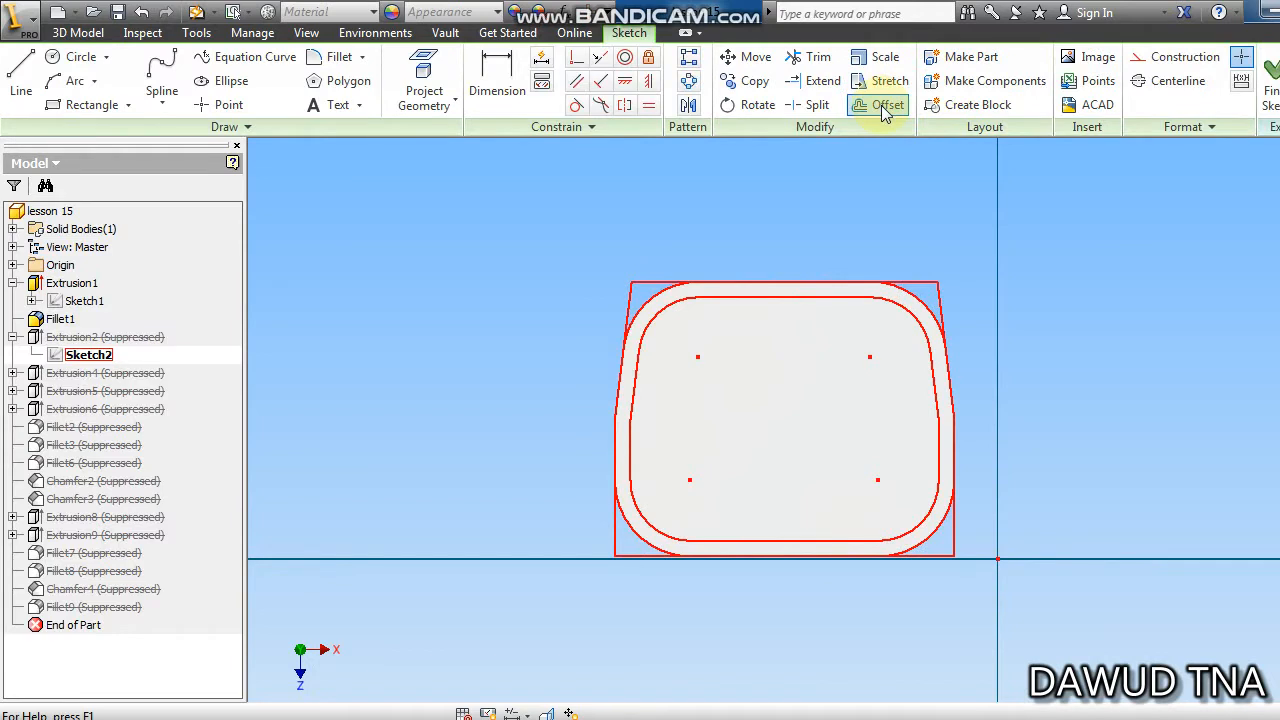
pyautogui.click(884, 106)
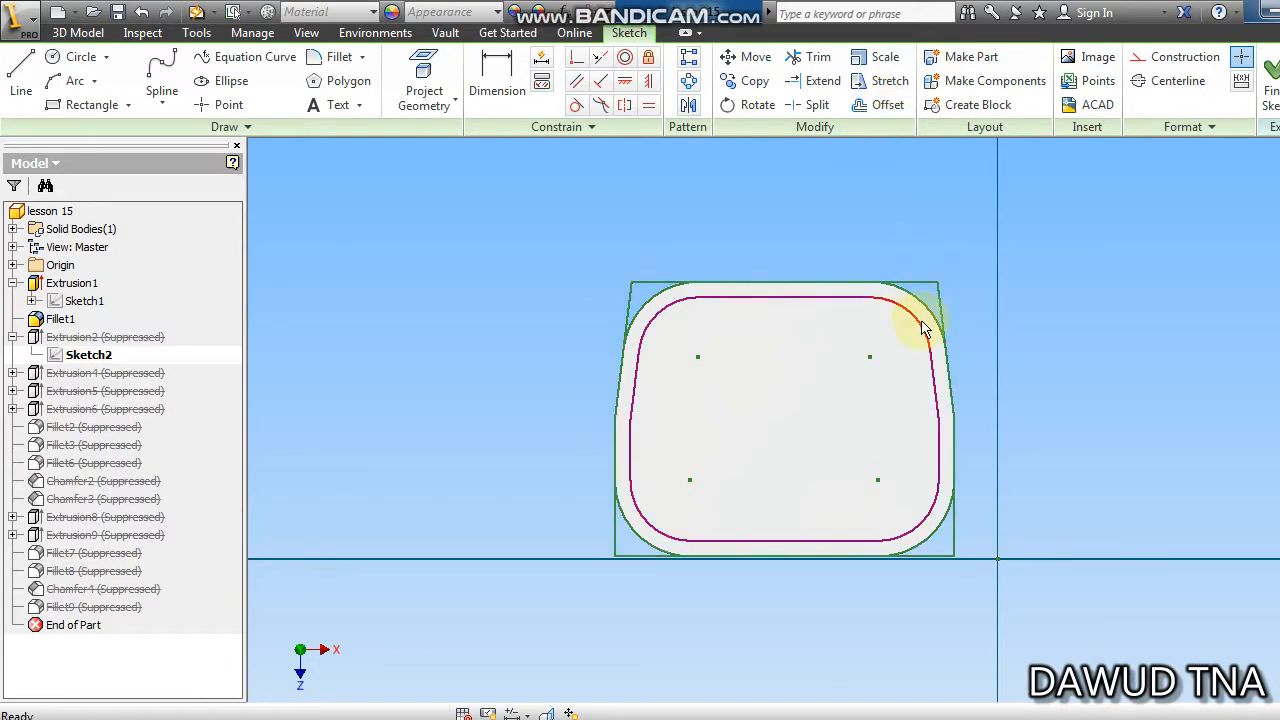
pyautogui.scroll(2, 925, 333)
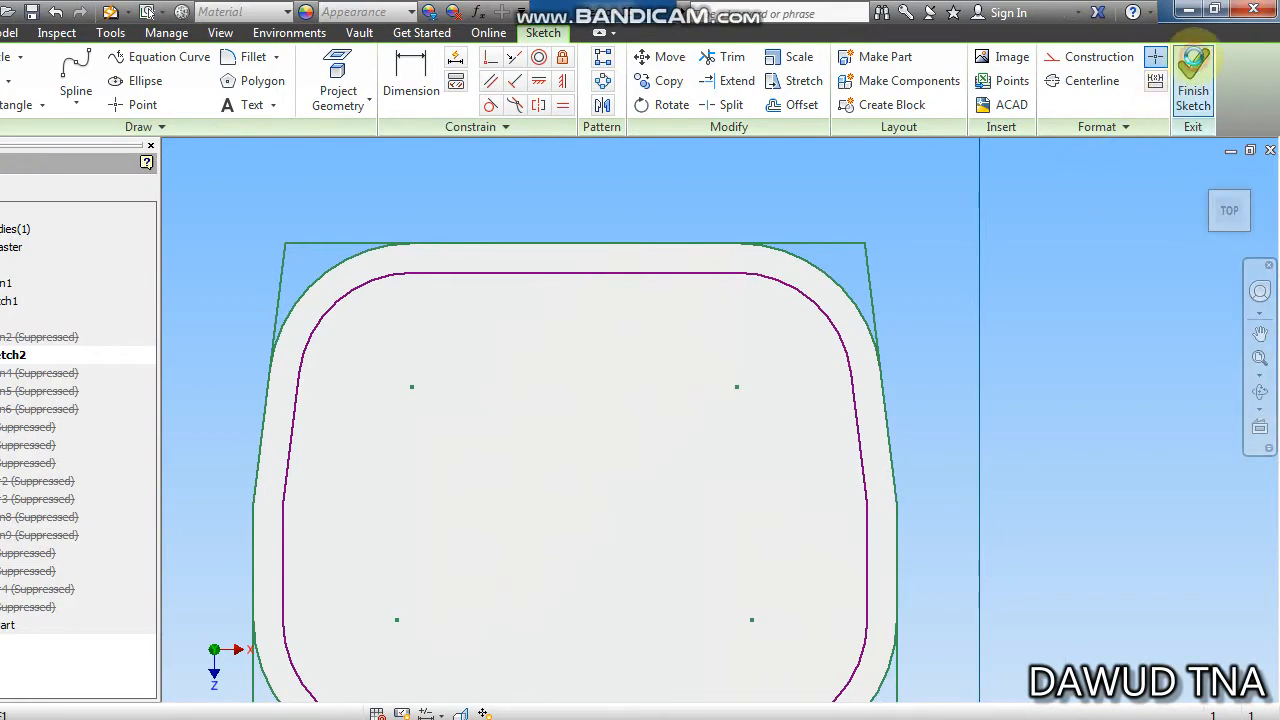
pyautogui.click(1193, 75)
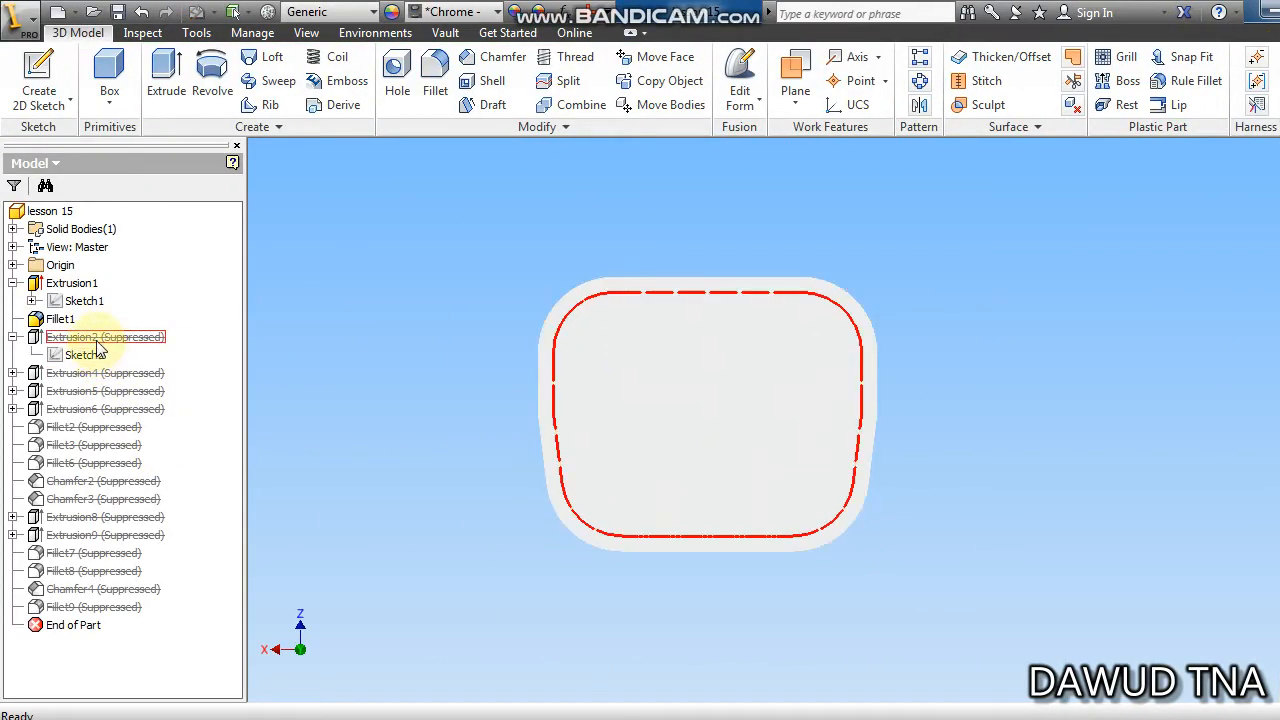
# Step: Unsuppress Extrusion2 to cut the plate's interior into an open frame, and inspect the frame
pyautogui.rightClick(98, 340)
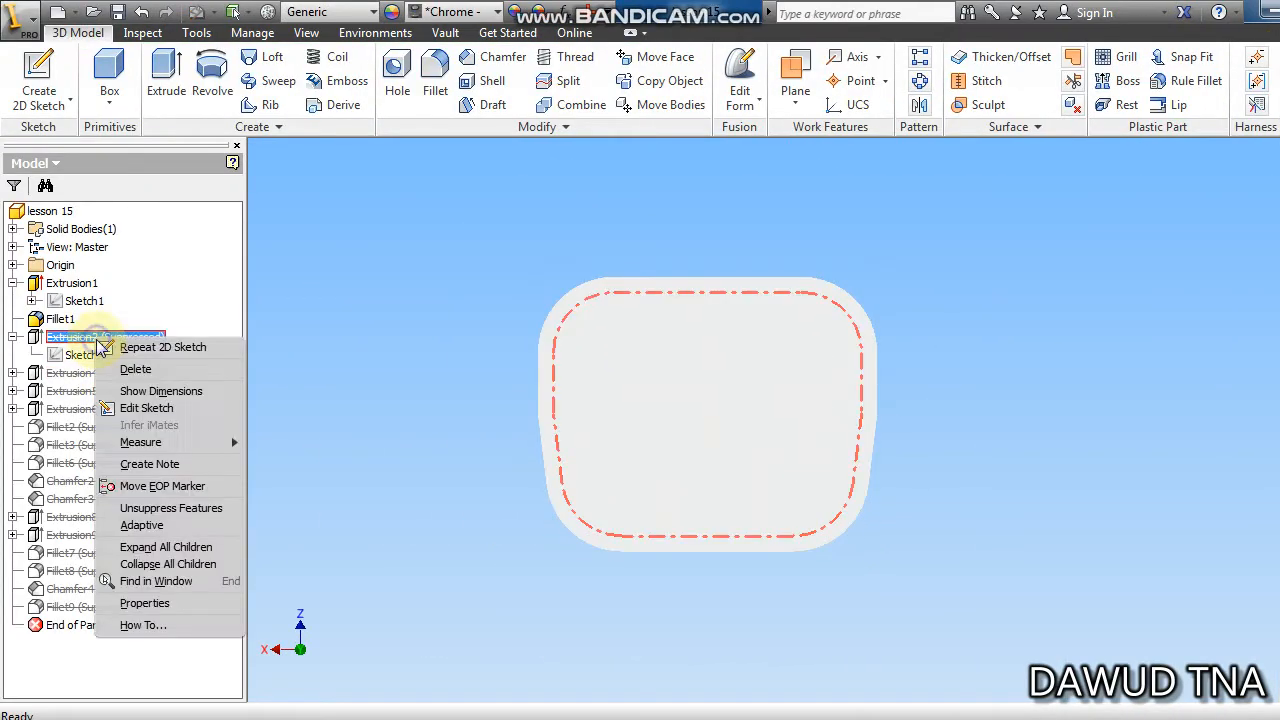
pyautogui.click(167, 510)
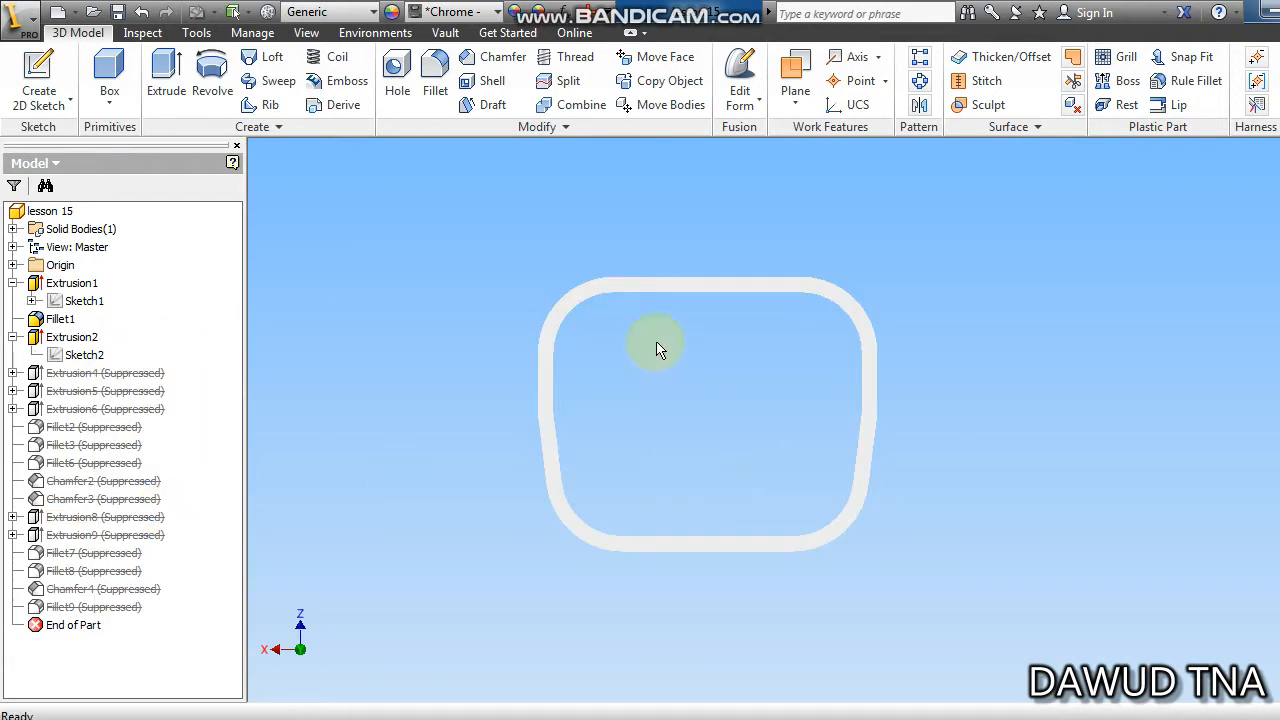
pyautogui.moveTo(1228, 220)
pyautogui.mouseDown()
pyautogui.moveTo(1263, 174)
pyautogui.moveTo(1234, 218)
pyautogui.mouseUp()
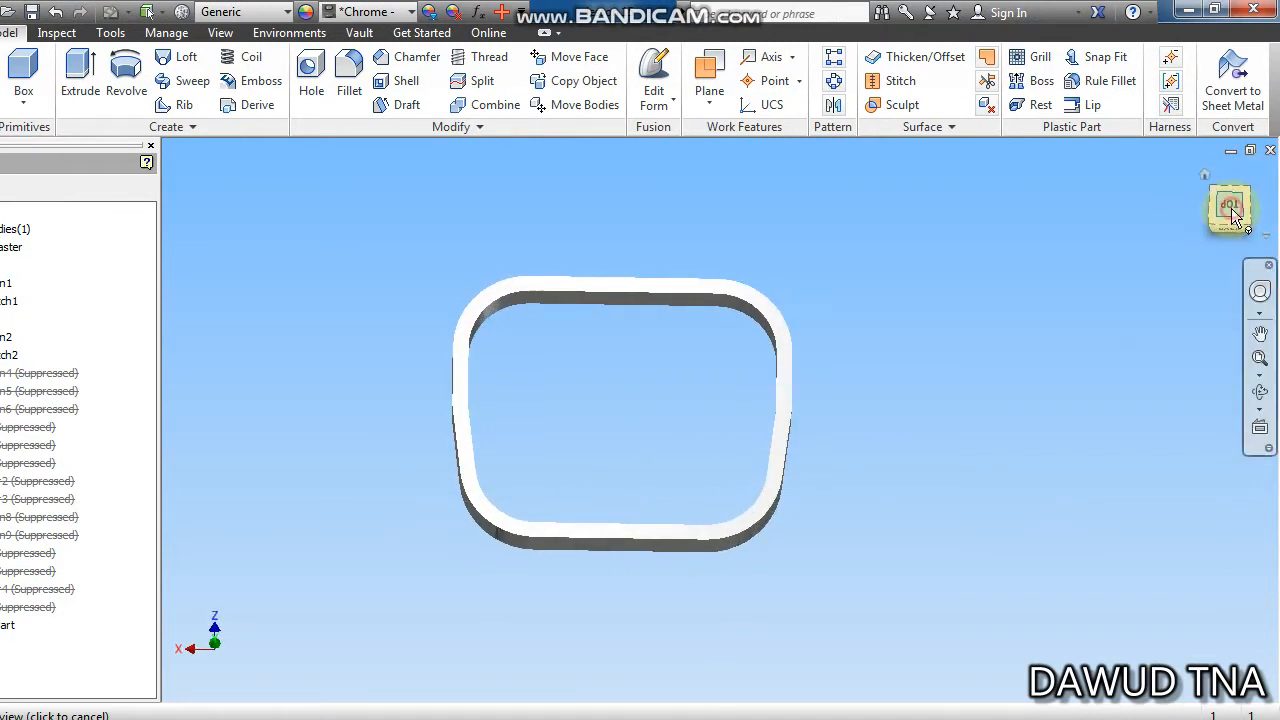
pyautogui.click(1231, 209)
pyautogui.moveTo(682, 433); pyautogui.dragTo(524, 433, button='middle')
pyautogui.scroll(-3, 524, 433)
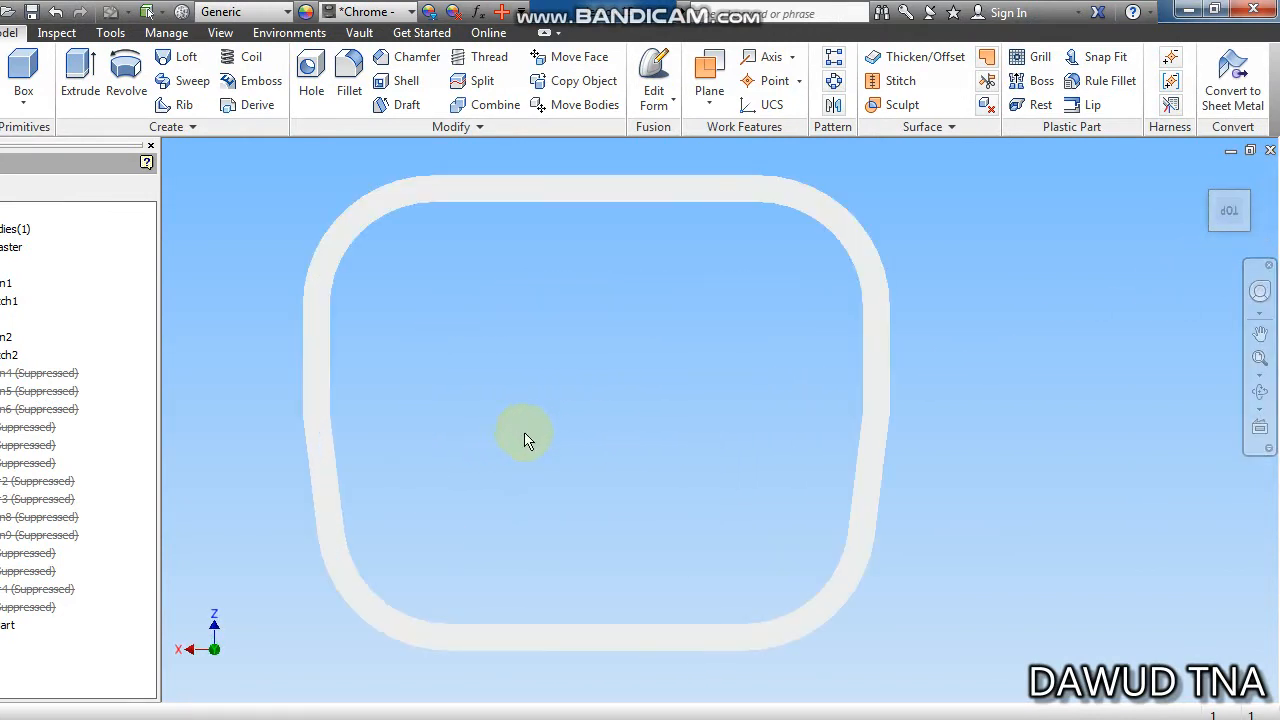
# Step: Examine the curved profile in Sketch3 and unsuppress Extrusion4 to add the curved panel inside the frame, then inspect where they meet
pyautogui.click(13, 373)
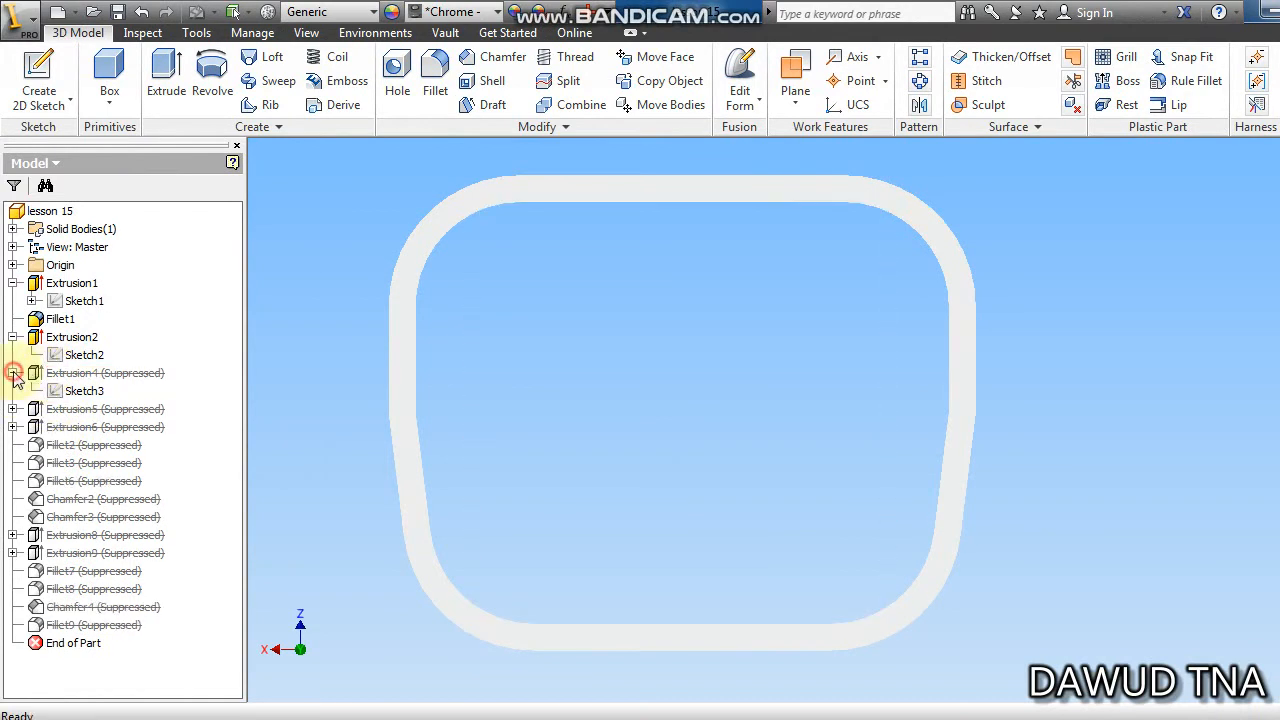
pyautogui.click(80, 393)
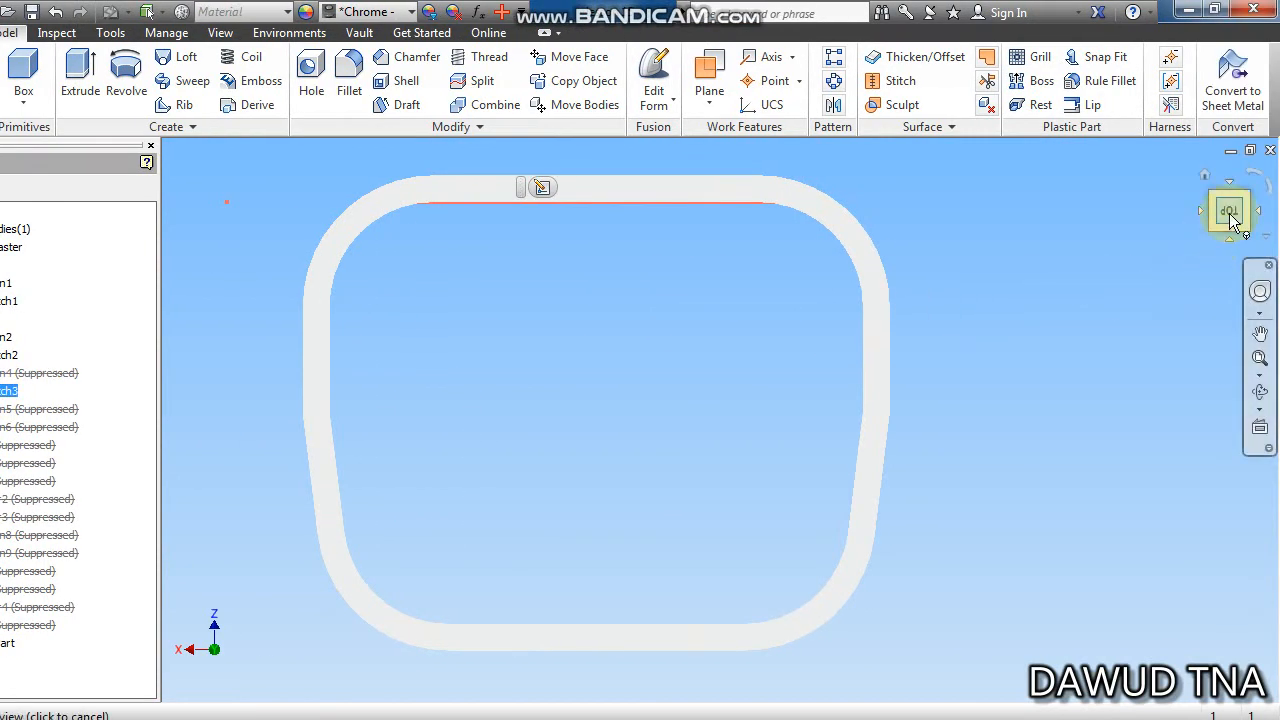
pyautogui.click(1230, 215)
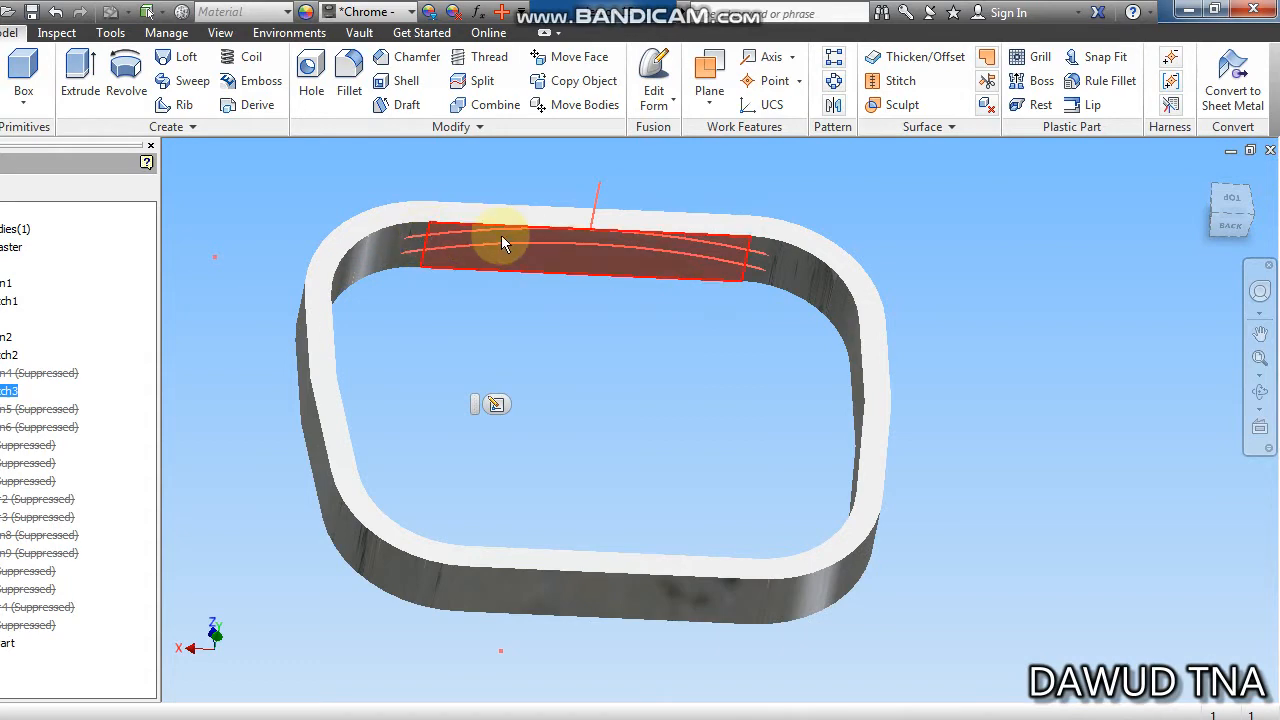
pyautogui.scroll(5, 501, 235)
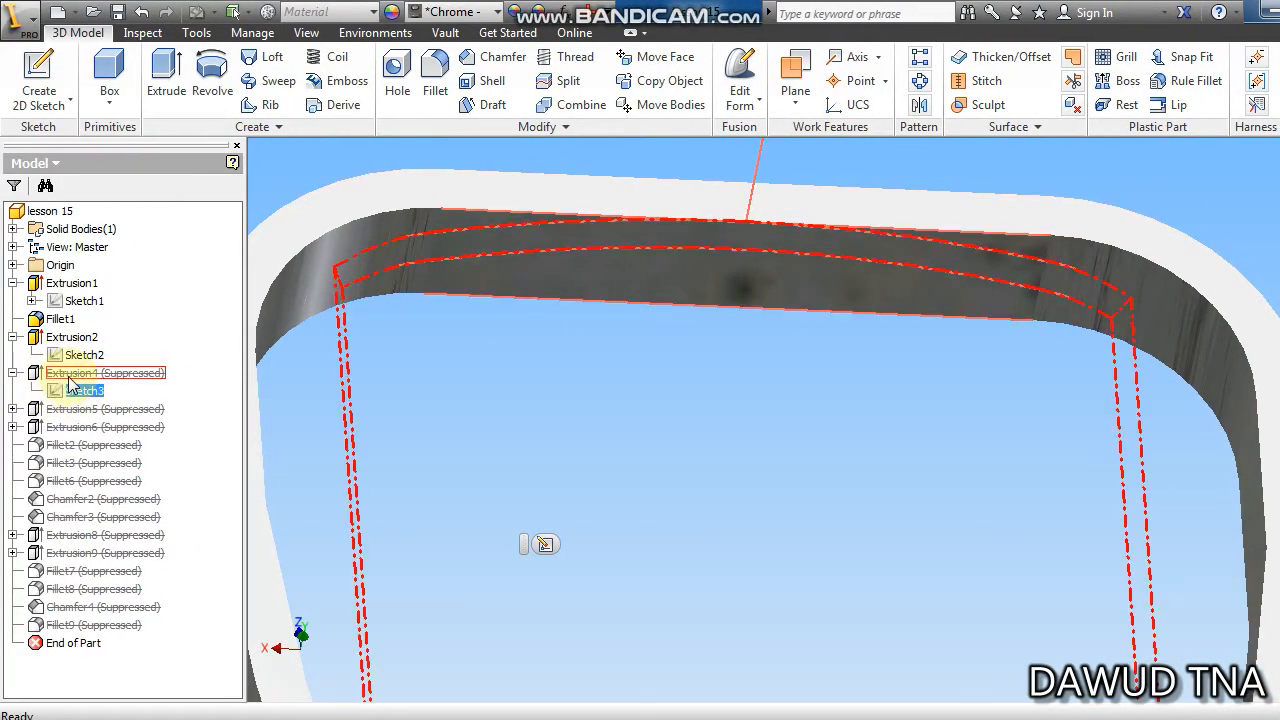
pyautogui.rightClick(68, 378)
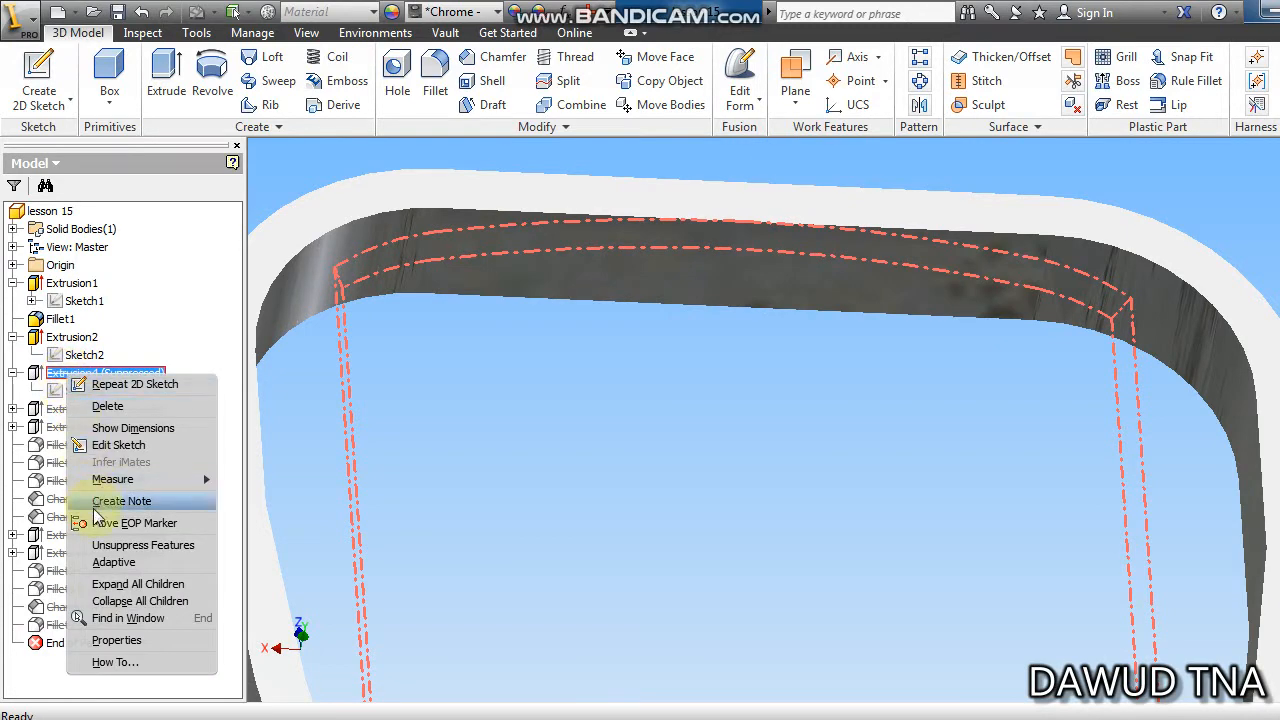
pyautogui.click(97, 544)
pyautogui.scroll(5, 868, 395)
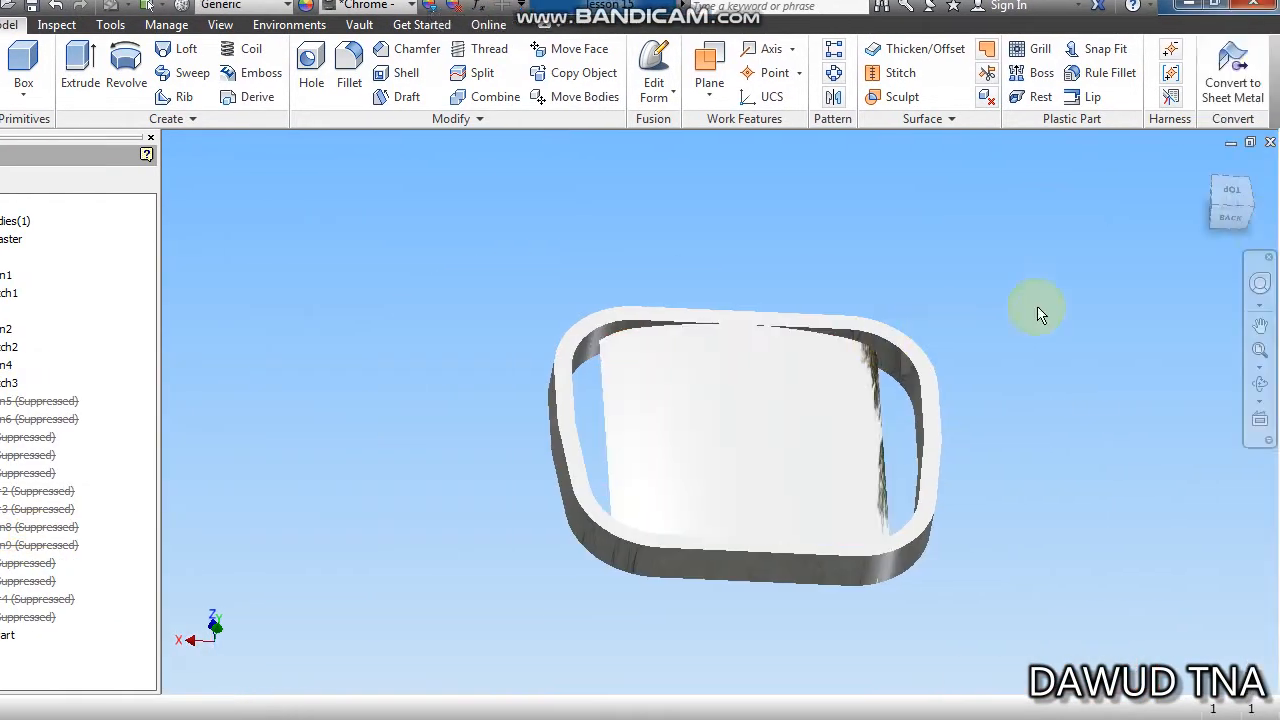
pyautogui.moveTo(1232, 202); pyautogui.dragTo(1238, 326)
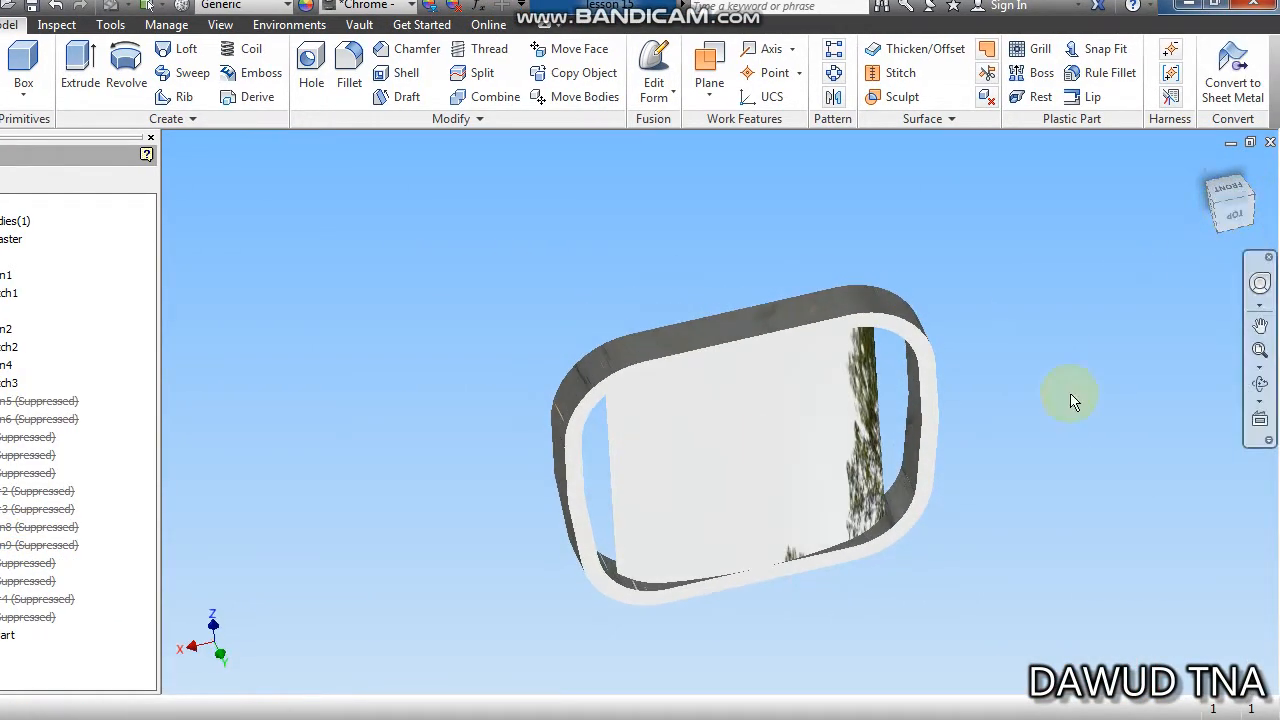
pyautogui.scroll(-5, 858, 540)
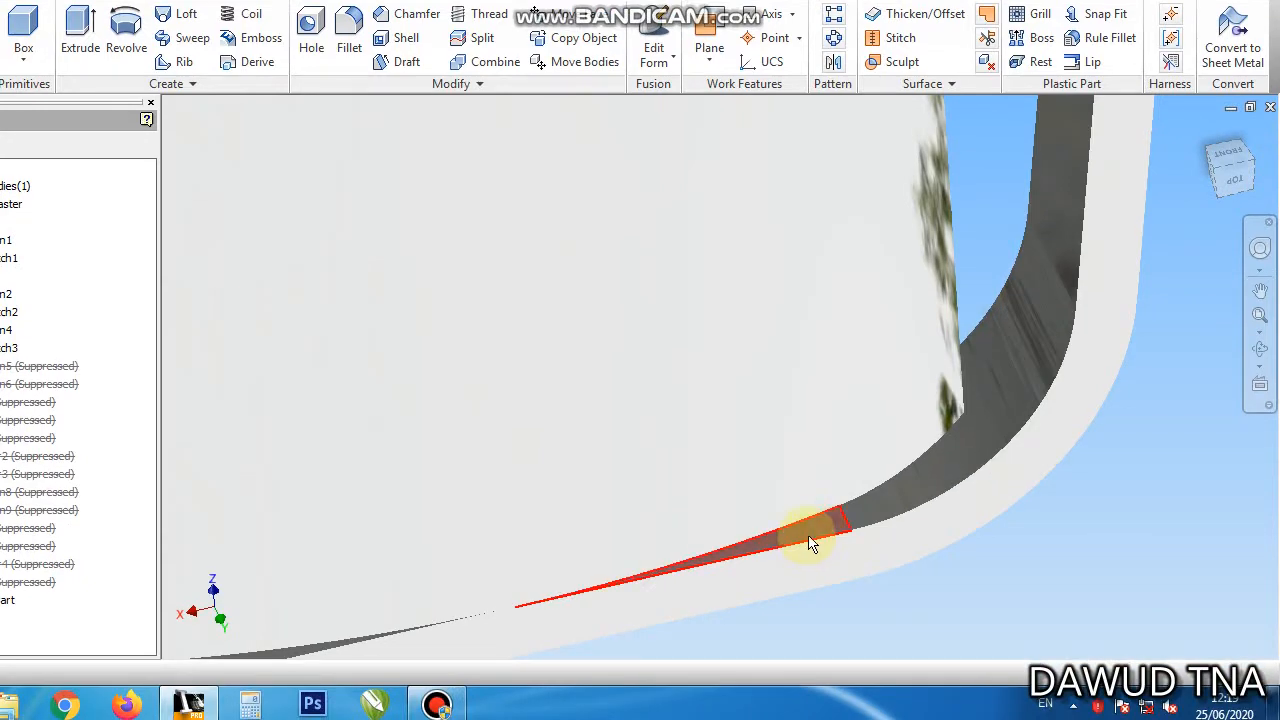
pyautogui.scroll(-2, 817, 524)
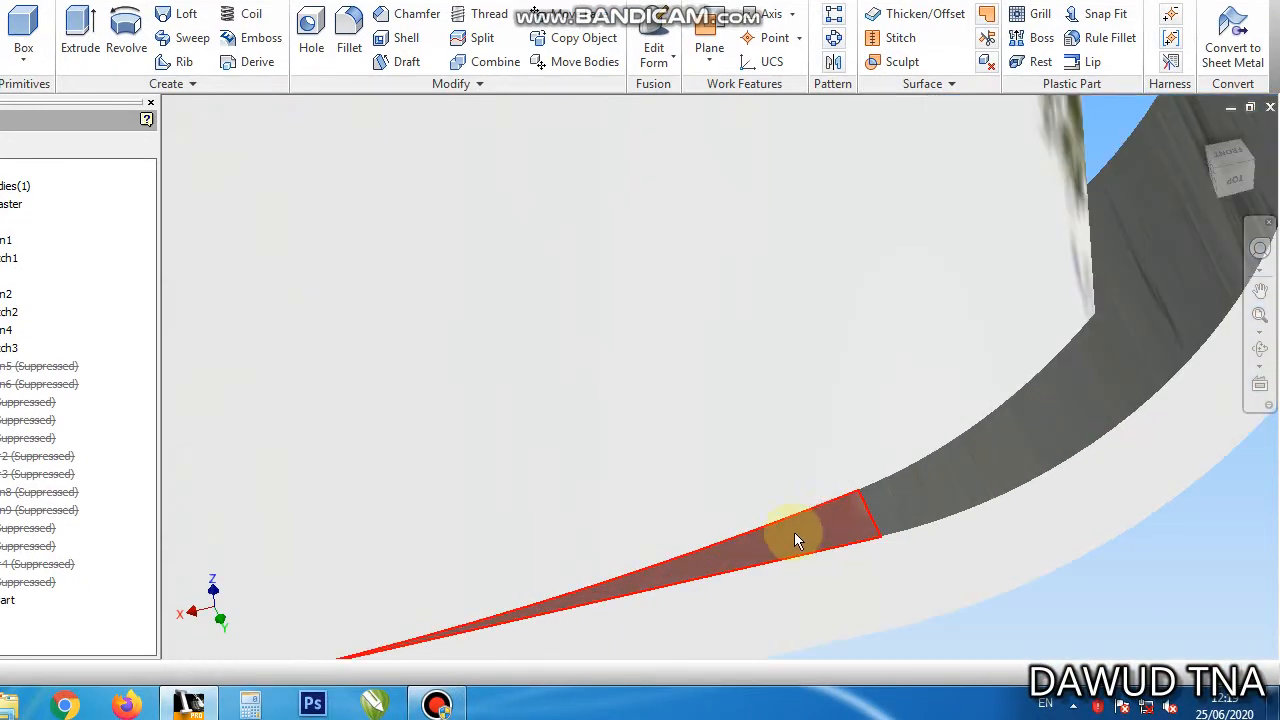
pyautogui.scroll(3, 819, 521)
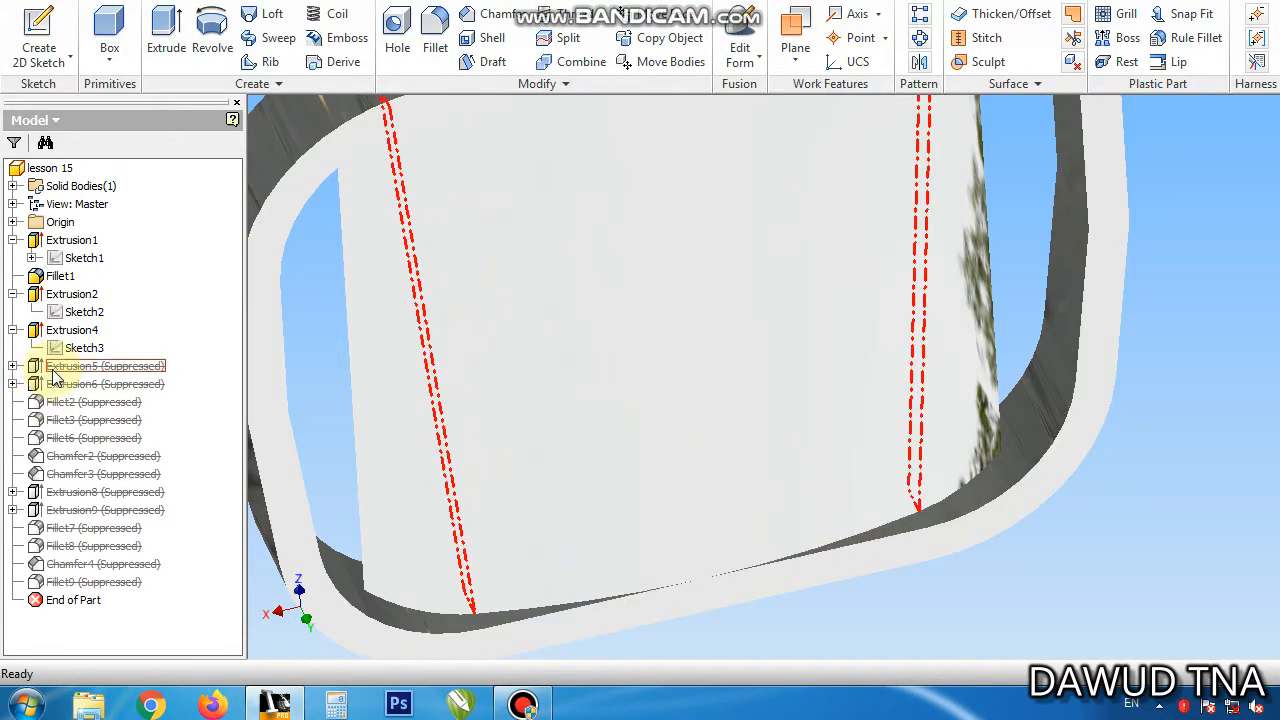
# Step: Examine the slanted side lines in Sketch4 and unsuppress Extrusion5 to trim the panel's two sides to a taper
pyautogui.click(12, 366)
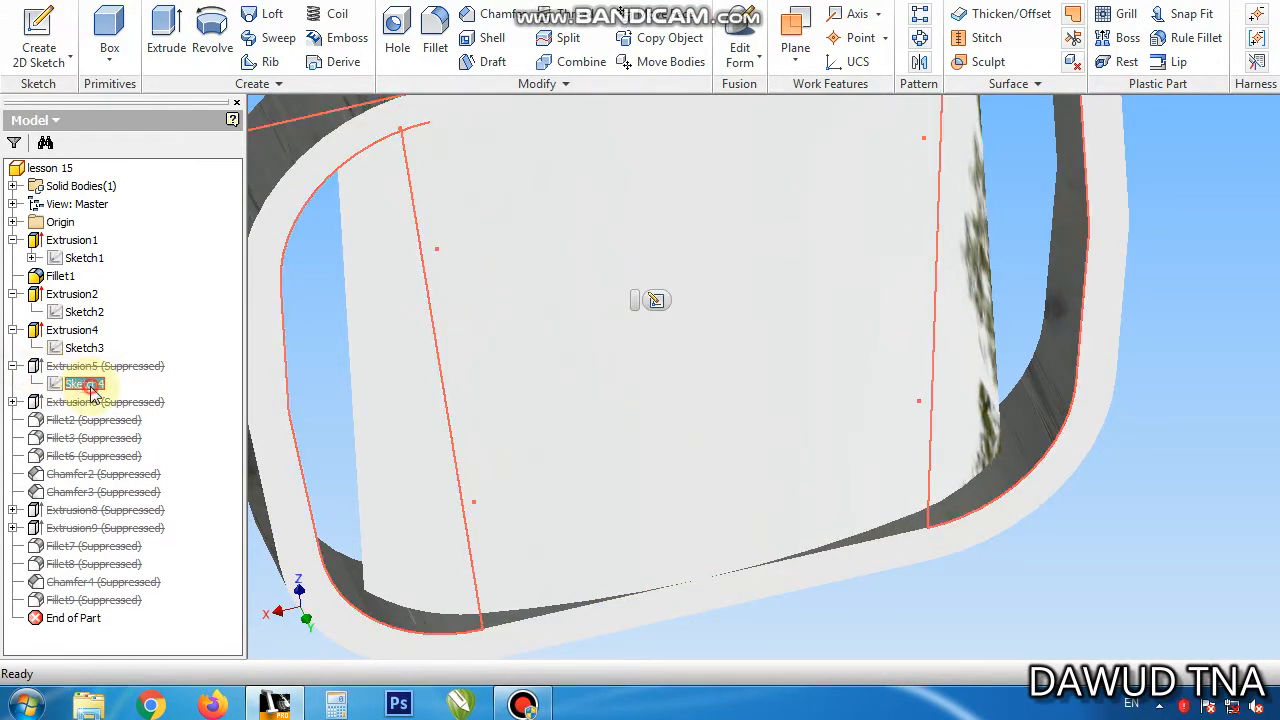
pyautogui.click(84, 384)
pyautogui.click(1230, 170)
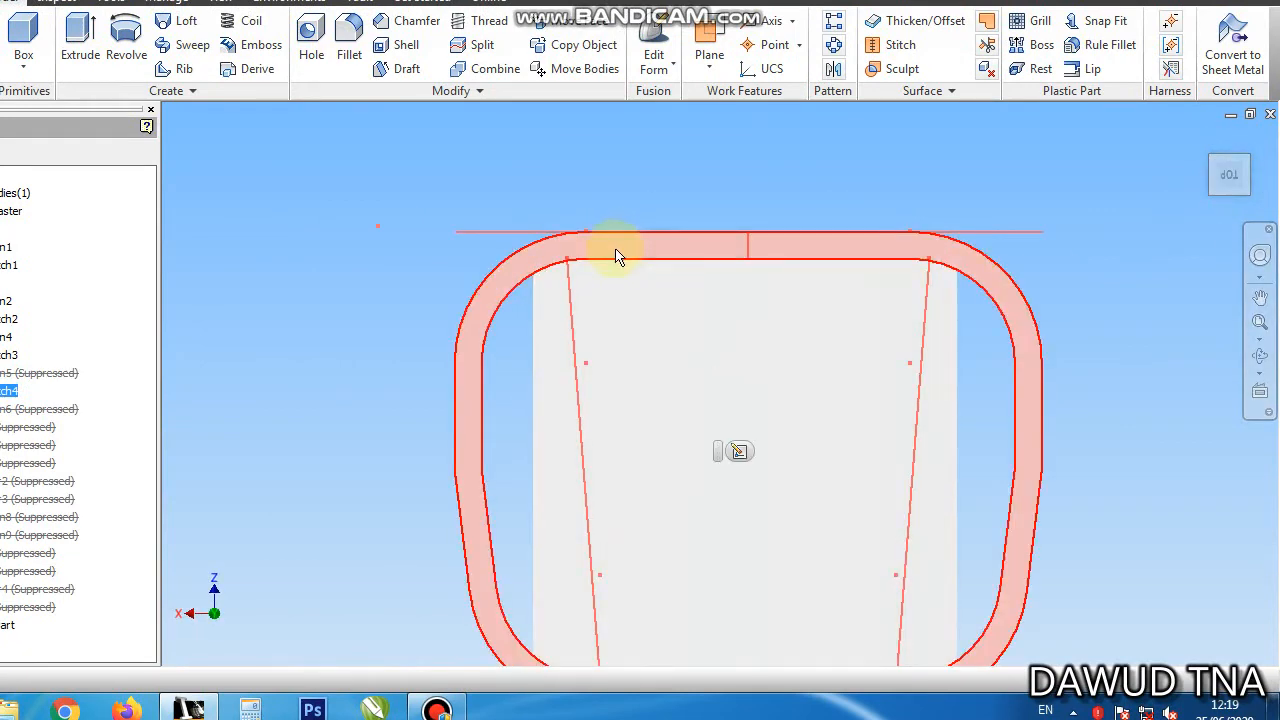
pyautogui.scroll(5, 570, 240)
pyautogui.scroll(-3, 574, 262)
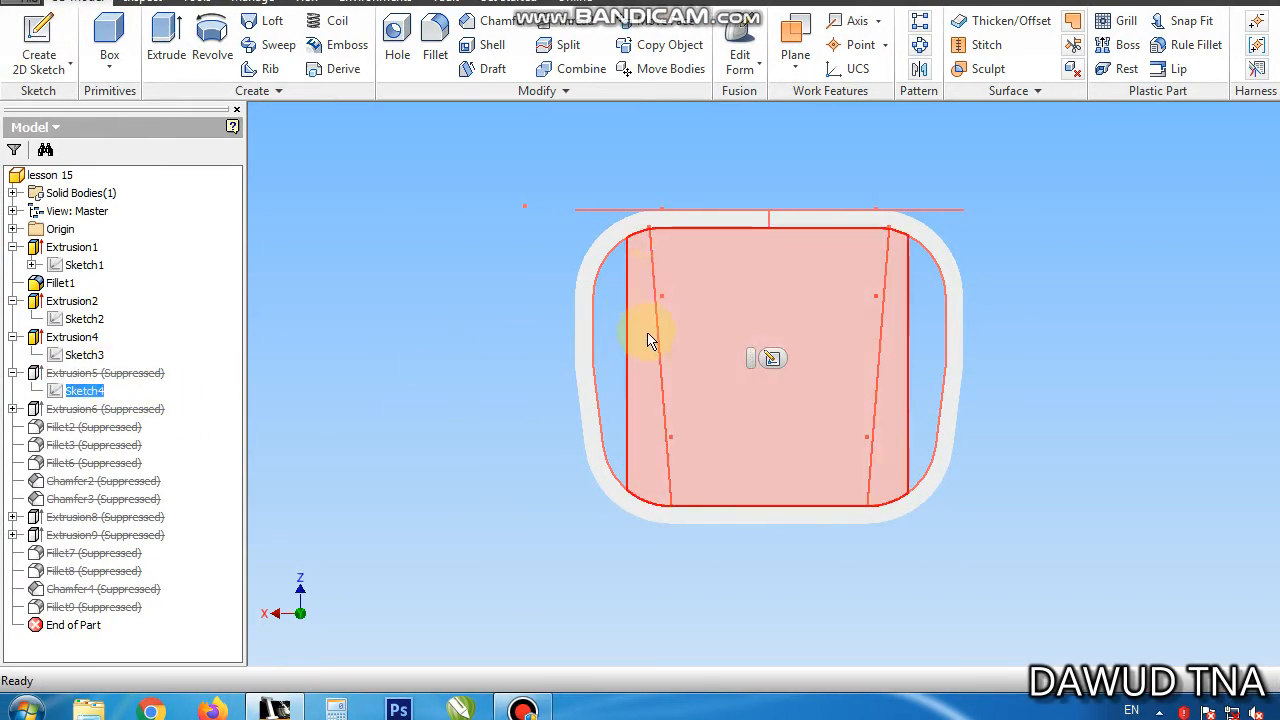
pyautogui.rightClick(74, 376)
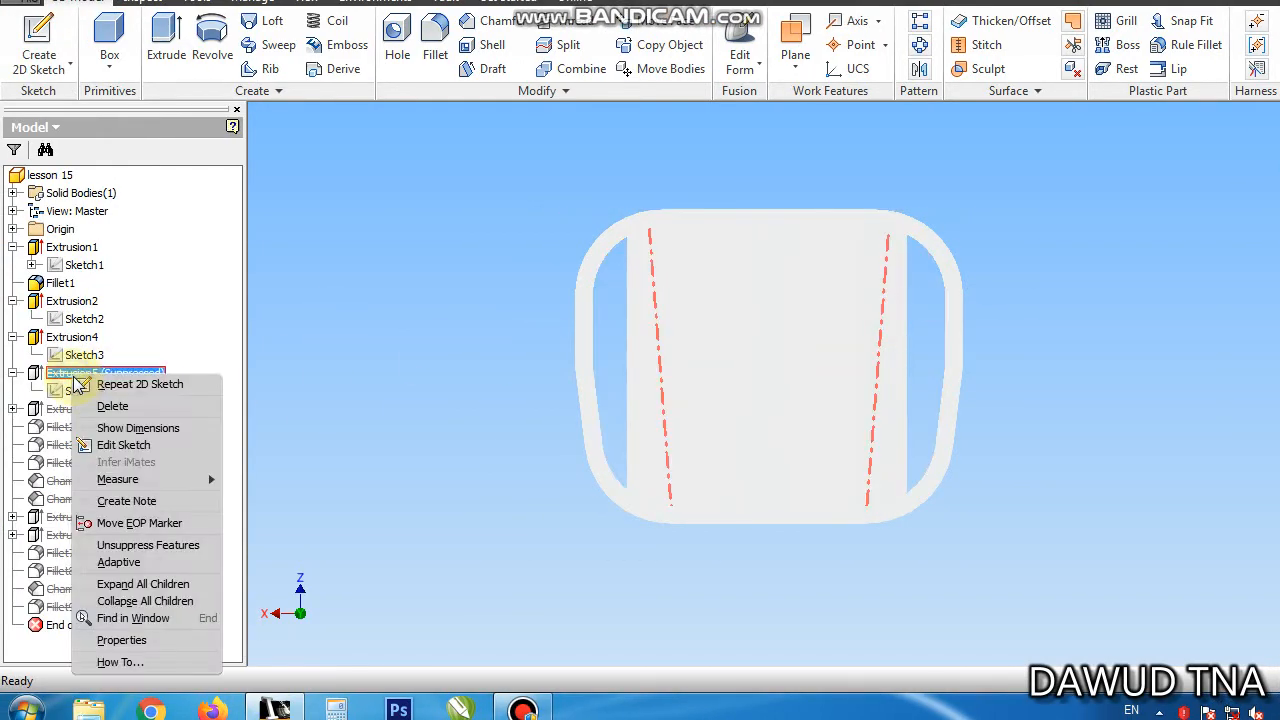
pyautogui.click(116, 549)
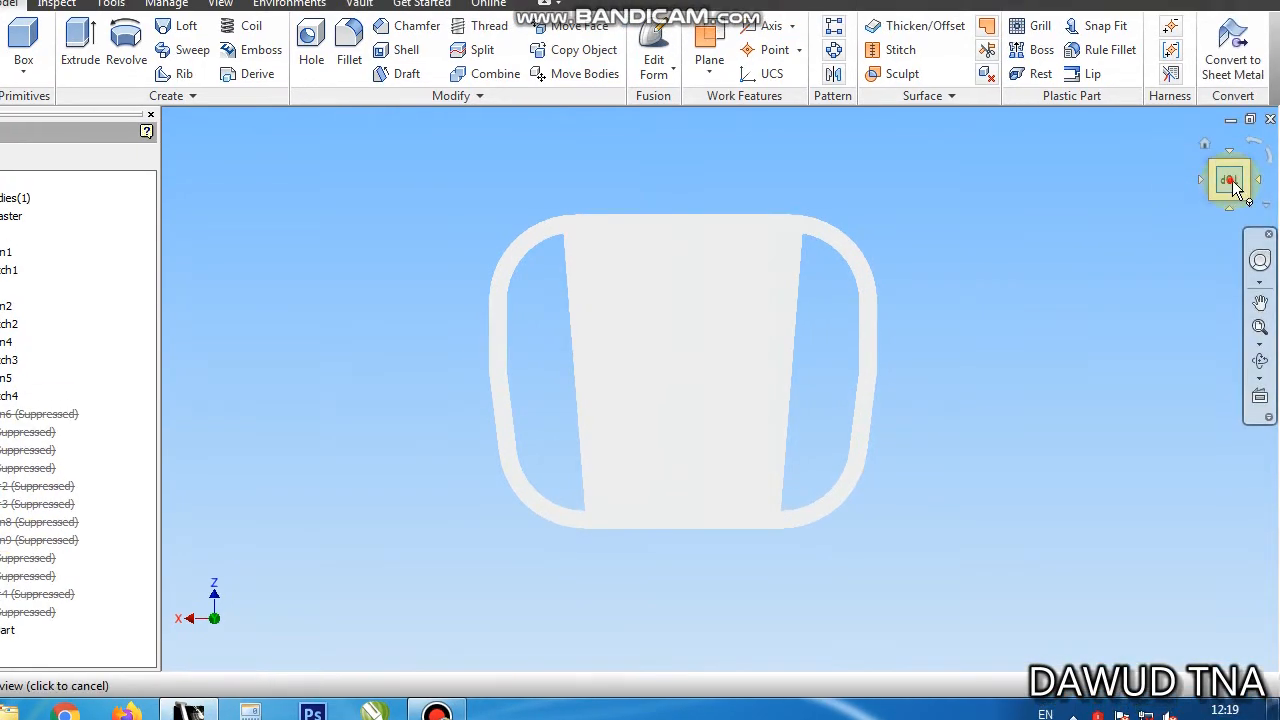
# Step: Examine the tapered panel and its joints with the surrounding frame from several 3D angles
pyautogui.moveTo(1236, 181)
pyautogui.mouseDown()
pyautogui.moveTo(1243, 156)
pyautogui.moveTo(1278, 130)
pyautogui.moveTo(1278, 50)
pyautogui.moveTo(1278, 150)
pyautogui.mouseUp()
pyautogui.moveTo(630, 340)
pyautogui.keyDown('shift'); pyautogui.mouseDown(button='middle')
pyautogui.moveTo(788, 308)
pyautogui.moveTo(700, 330)
pyautogui.mouseUp(button='middle'); pyautogui.keyUp('shift')
pyautogui.moveTo(1195, 196); pyautogui.dragTo(1218, 193)
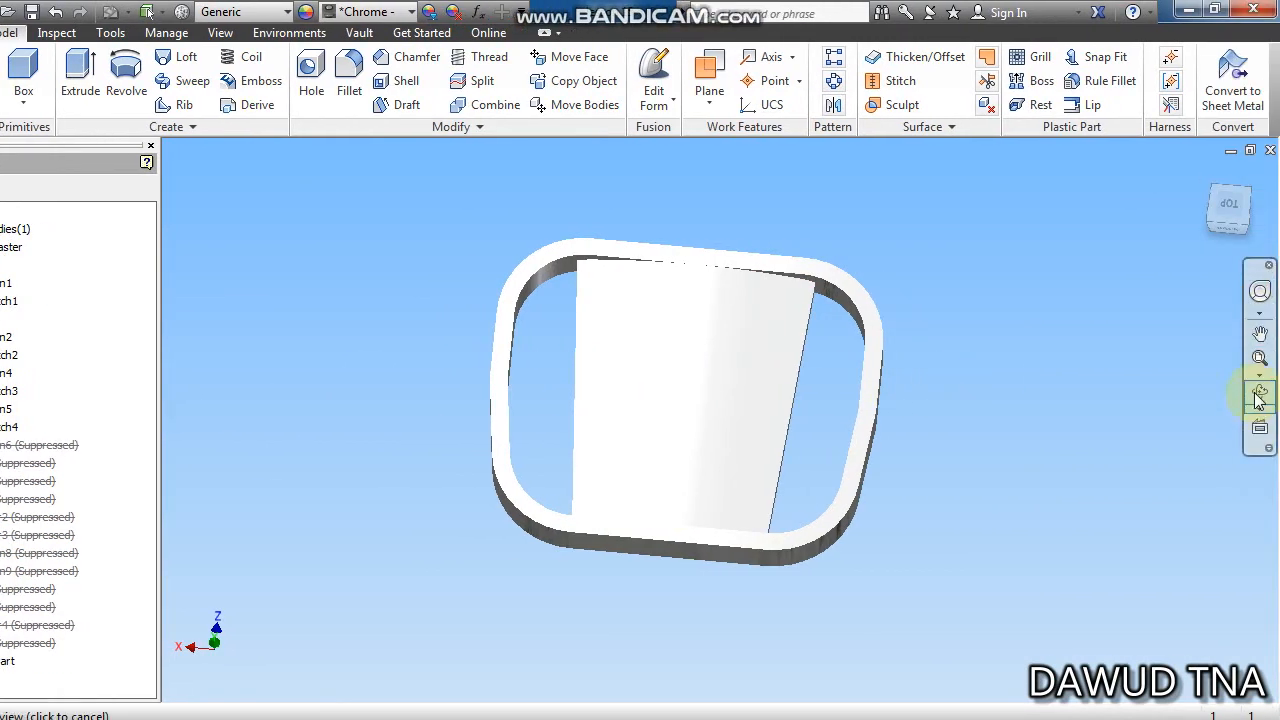
pyautogui.click(1258, 398)
pyautogui.scroll(-4, 654, 411)
pyautogui.moveTo(691, 460); pyautogui.dragTo(852, 303)
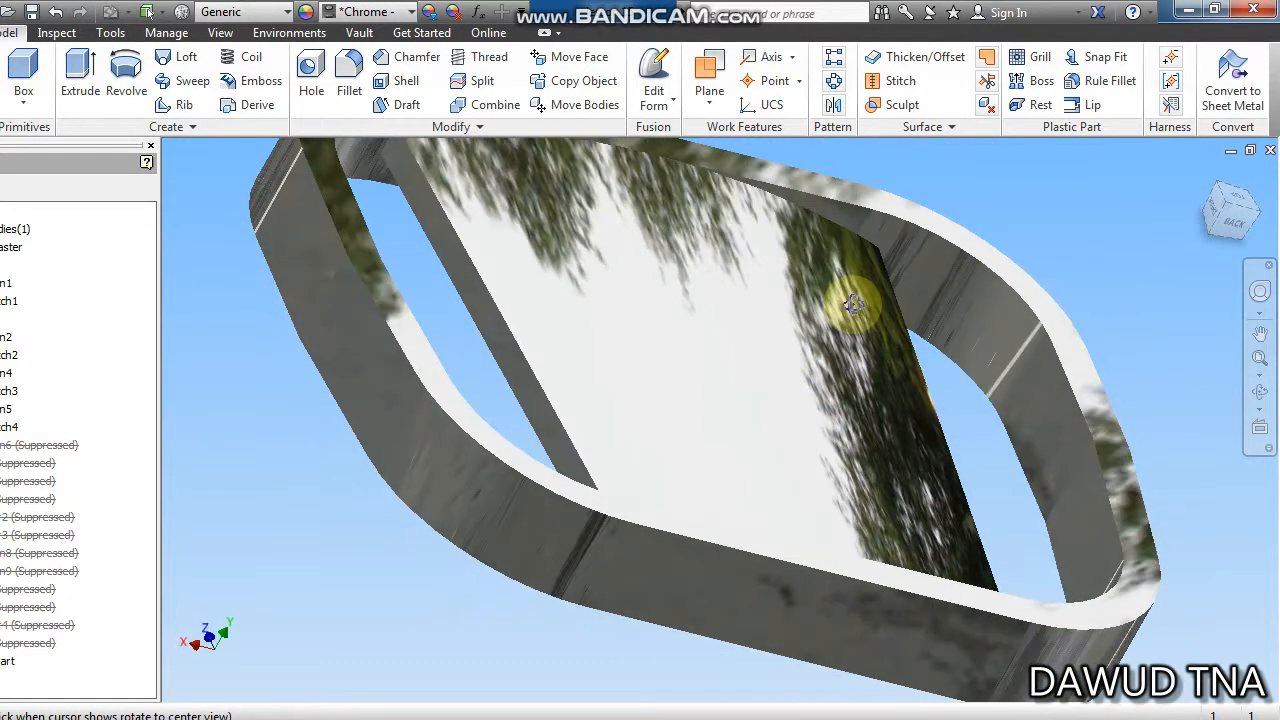
pyautogui.moveTo(686, 349); pyautogui.dragTo(701, 381, button='middle')
pyautogui.scroll(2, 702, 381)
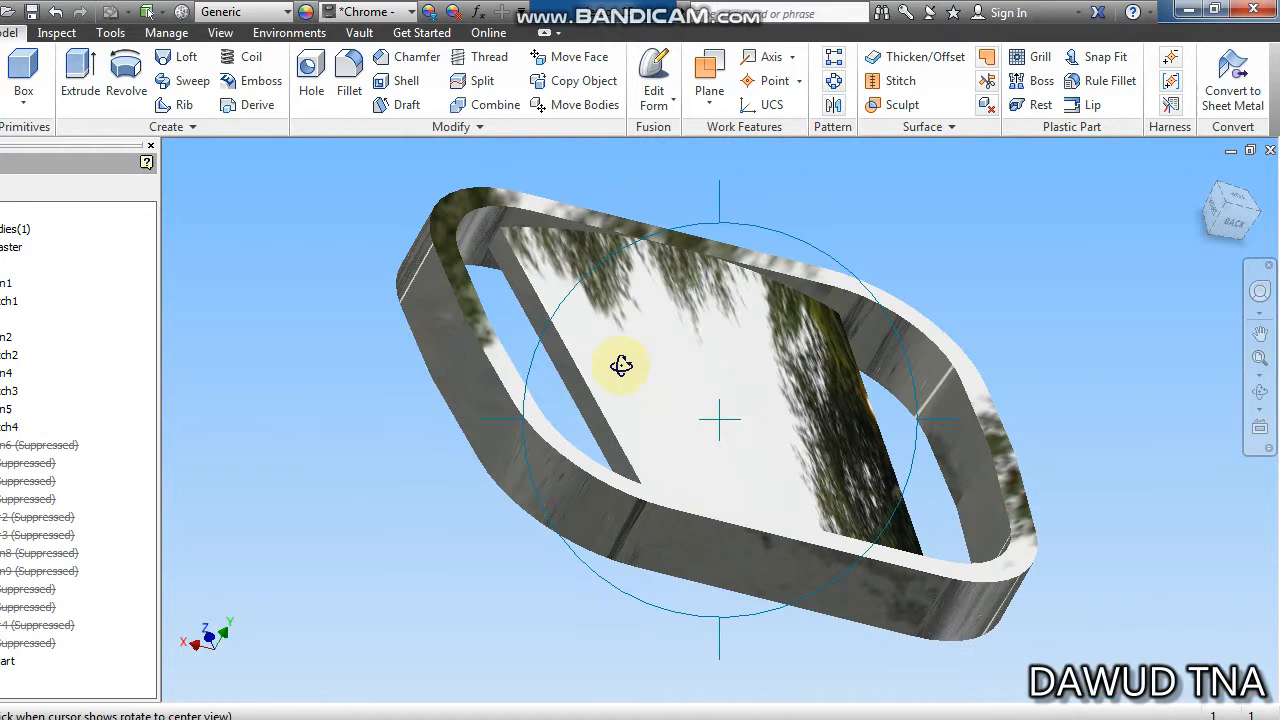
pyautogui.rightClick(723, 306)
pyautogui.click(804, 310)
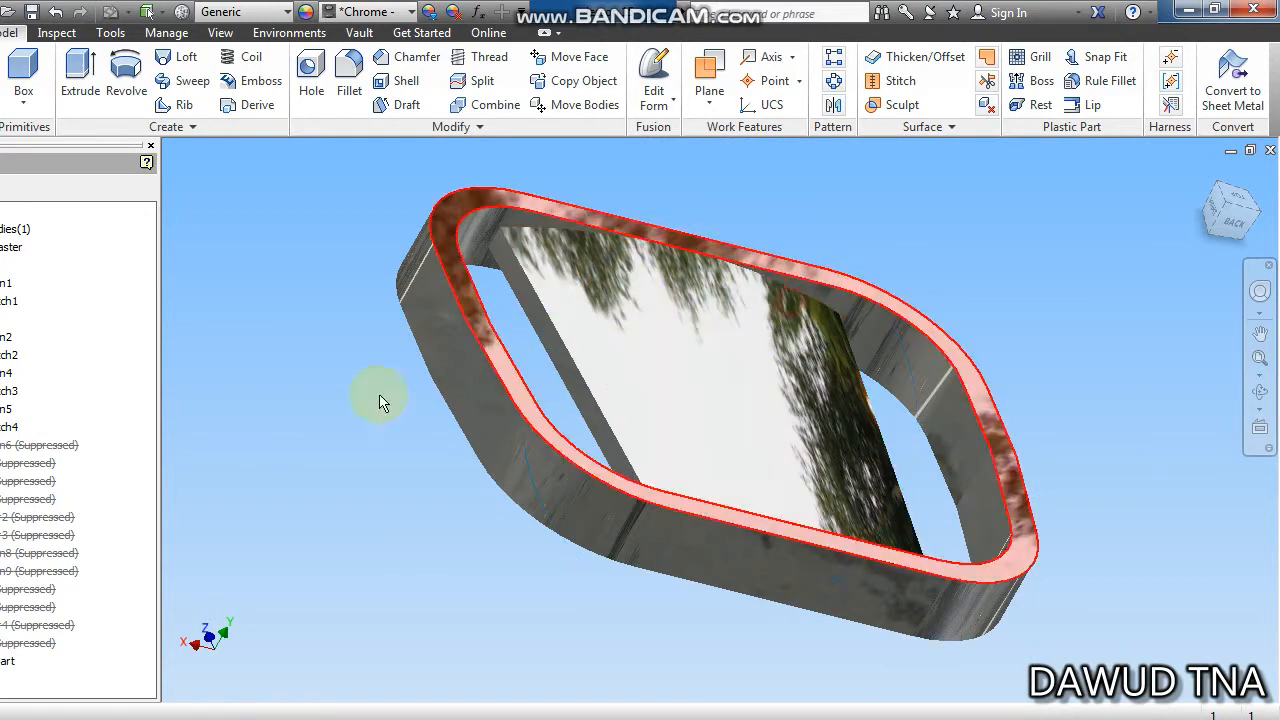
# Step: Examine the two dimensioned trapezoids in Sketch5 and unsuppress Extrusion6 to cut them out of the panel, forming the H
pyautogui.click(13, 445)
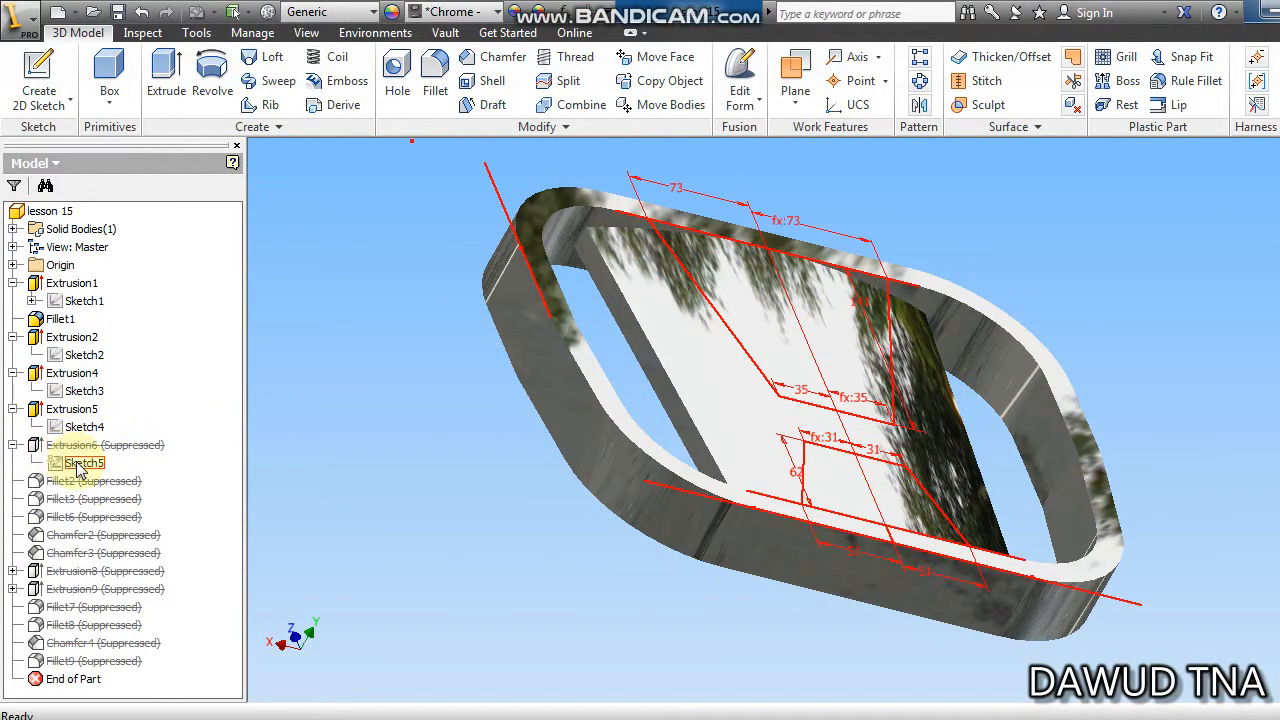
pyautogui.click(80, 463)
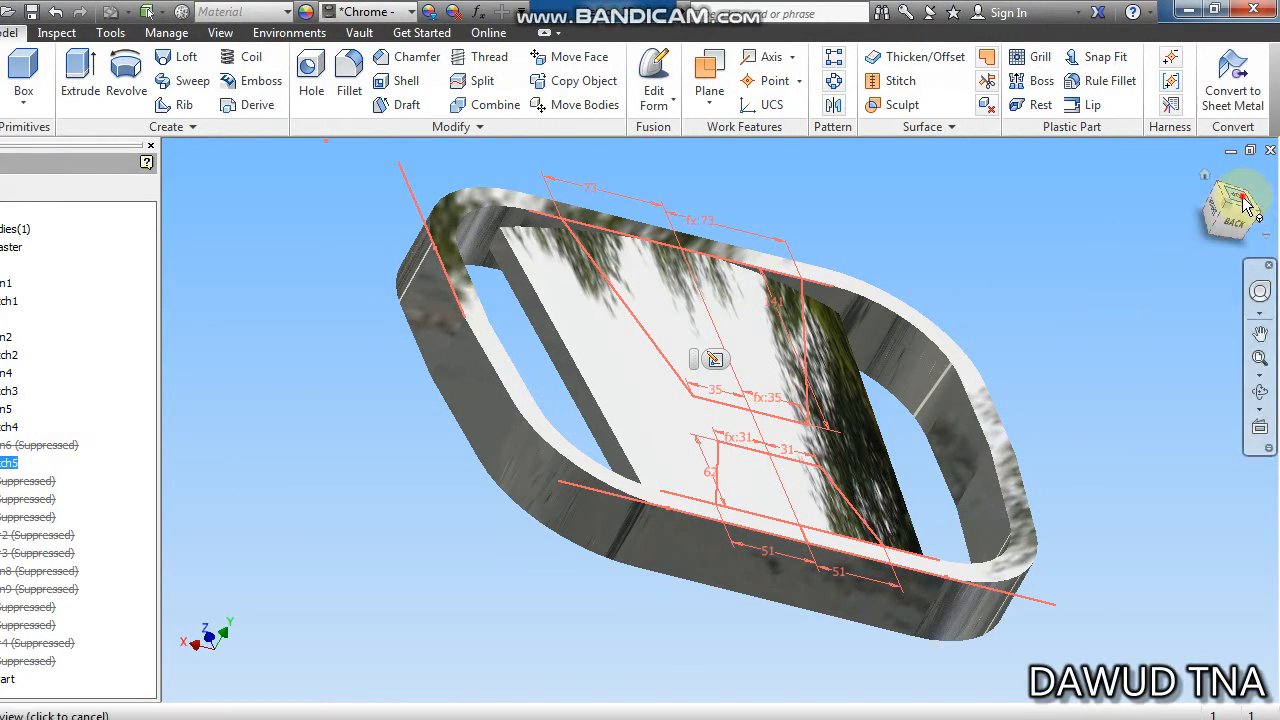
pyautogui.click(1243, 202)
pyautogui.click(780, 303)
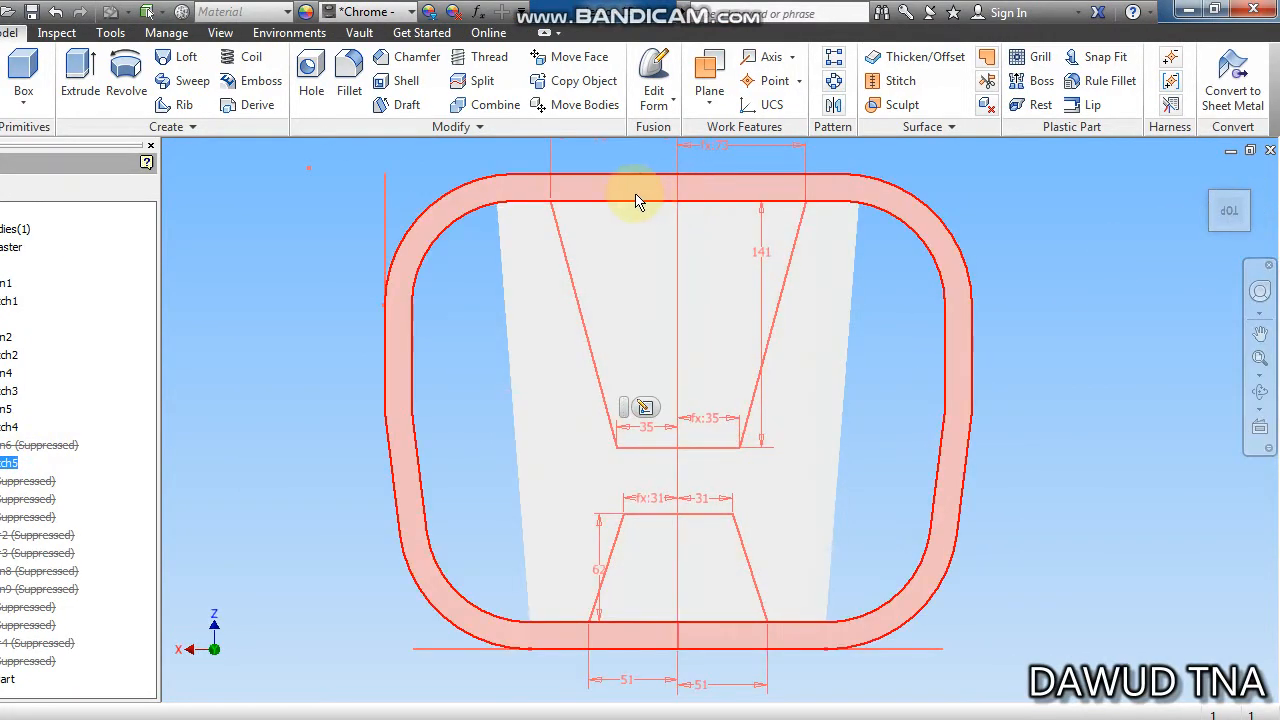
pyautogui.click(757, 252)
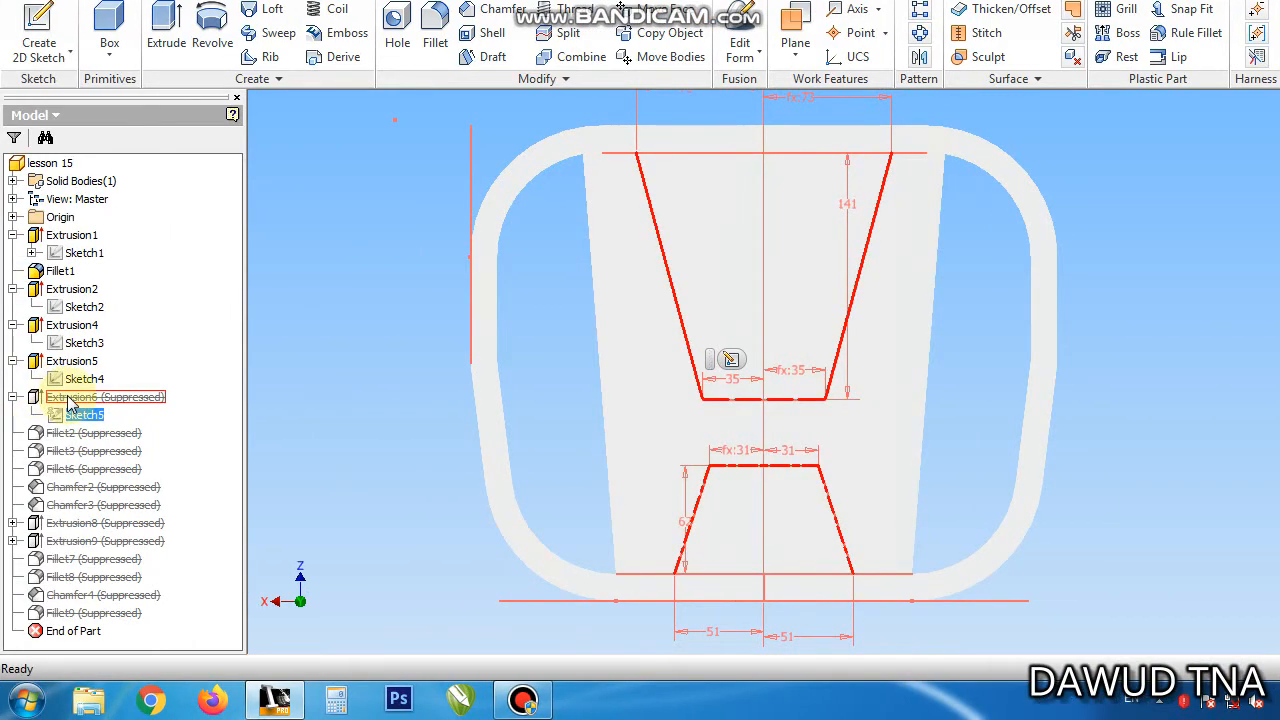
pyautogui.click(68, 400)
pyautogui.rightClick(68, 400)
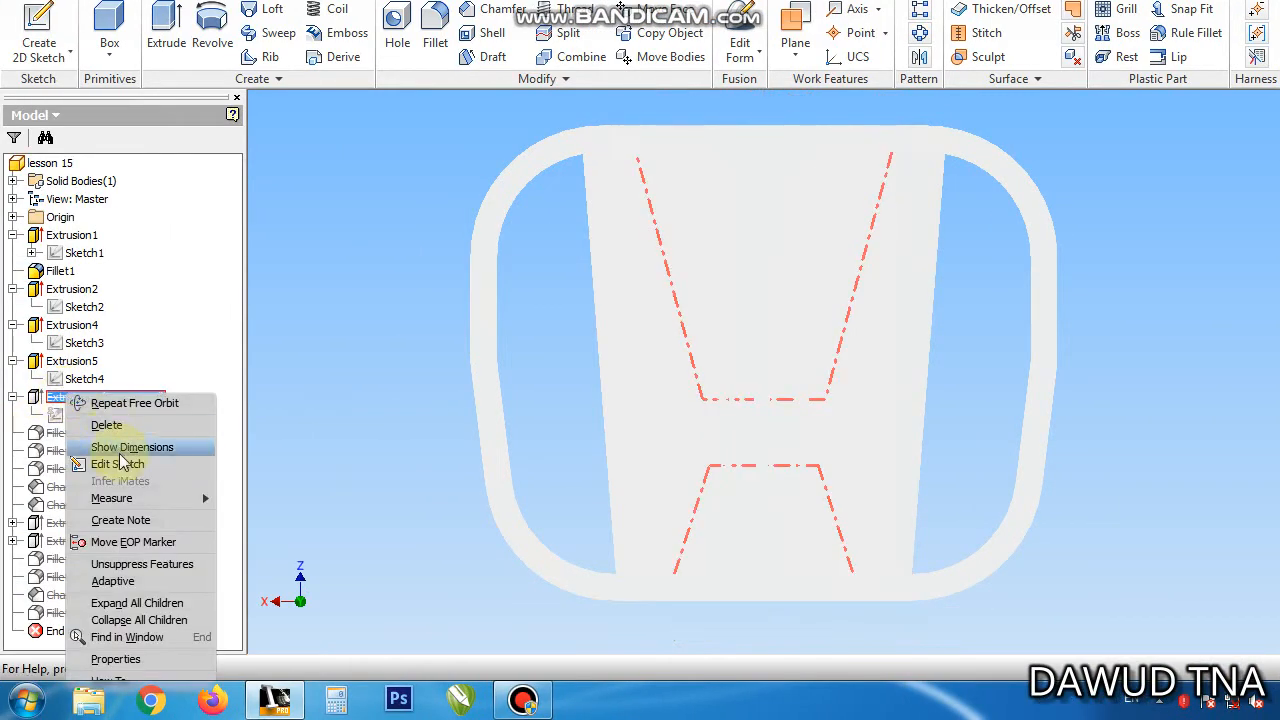
pyautogui.click(120, 564)
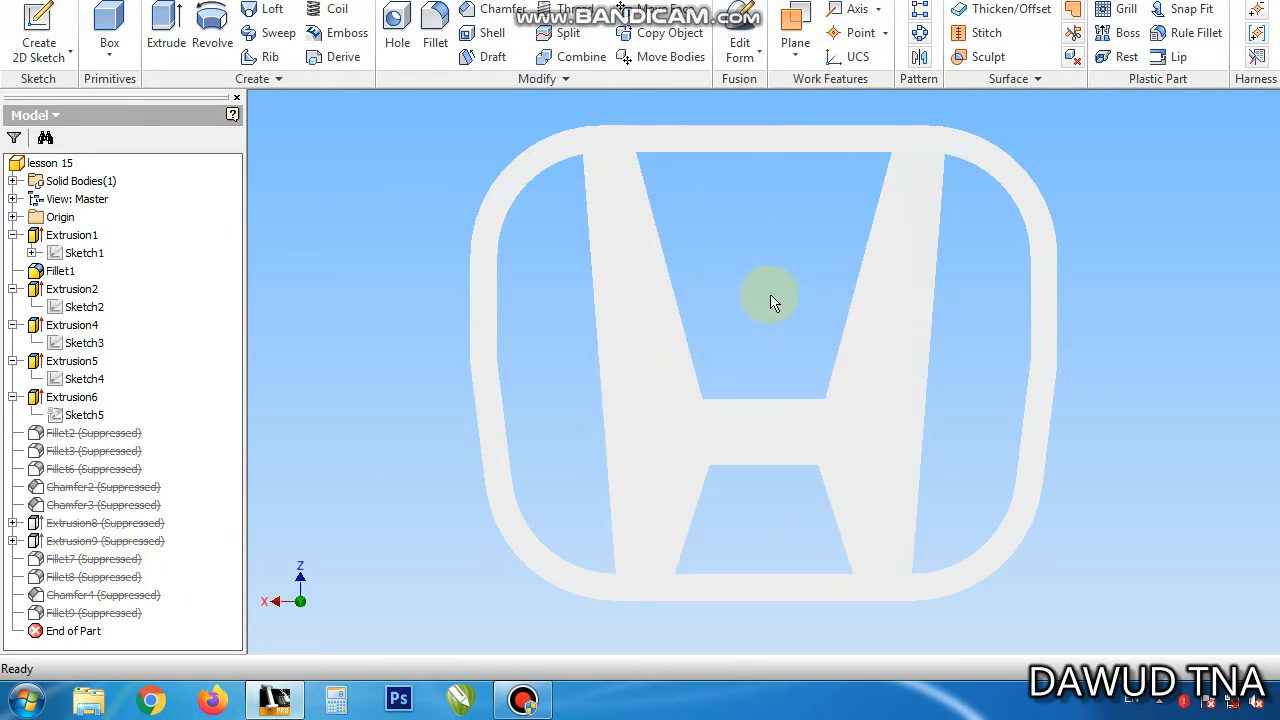
# Step: Unsuppress Fillet2 and Fillet3 to round the inner corners of the H's upper and lower openings
pyautogui.rightClick(75, 440)
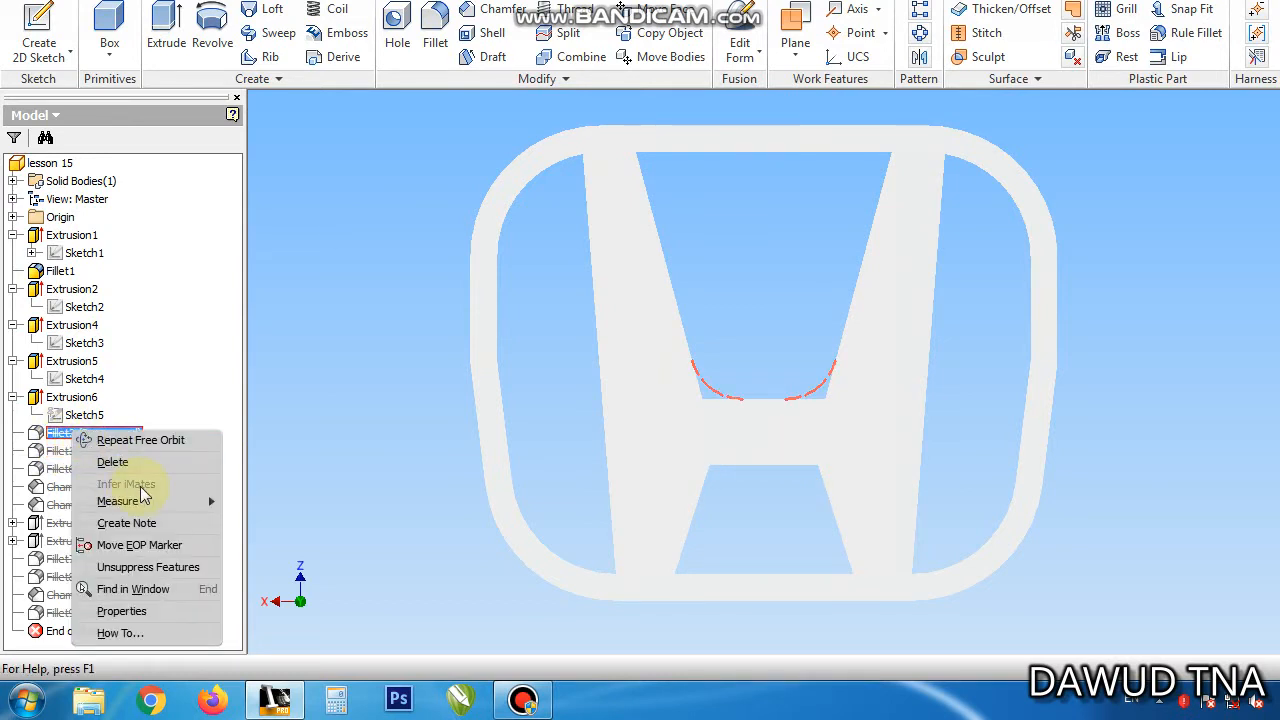
pyautogui.click(130, 567)
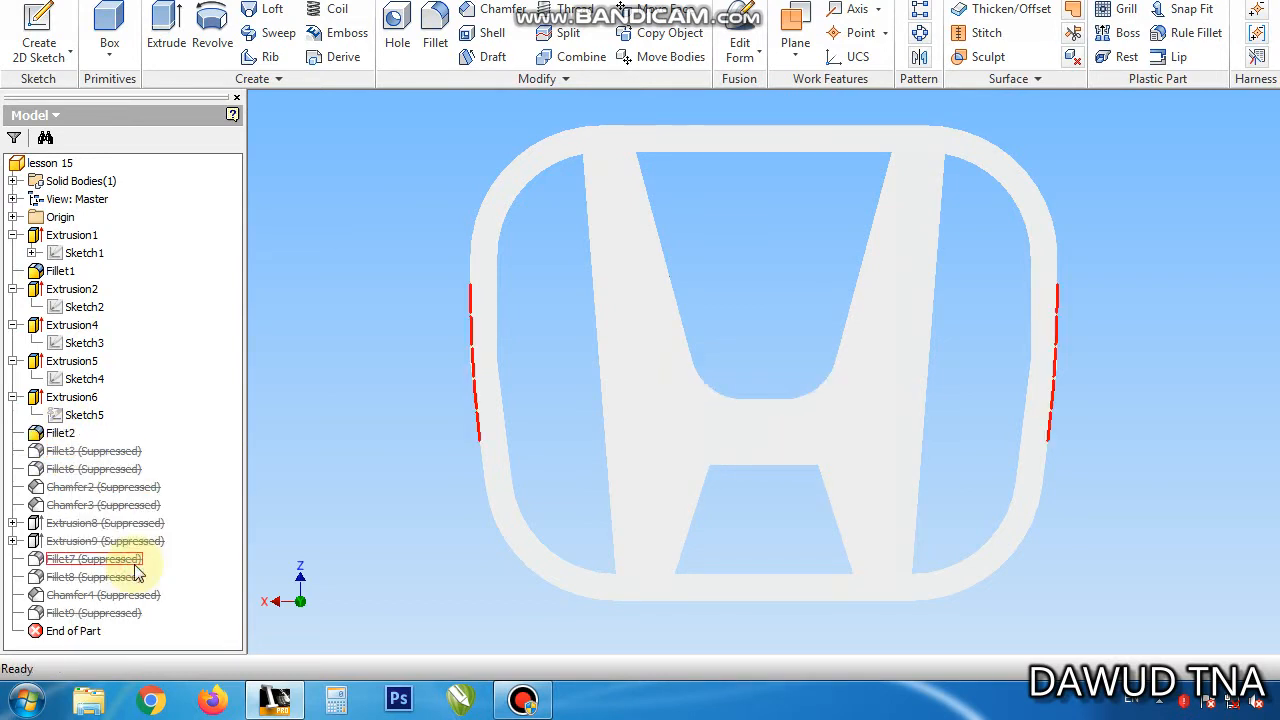
pyautogui.rightClick(63, 451)
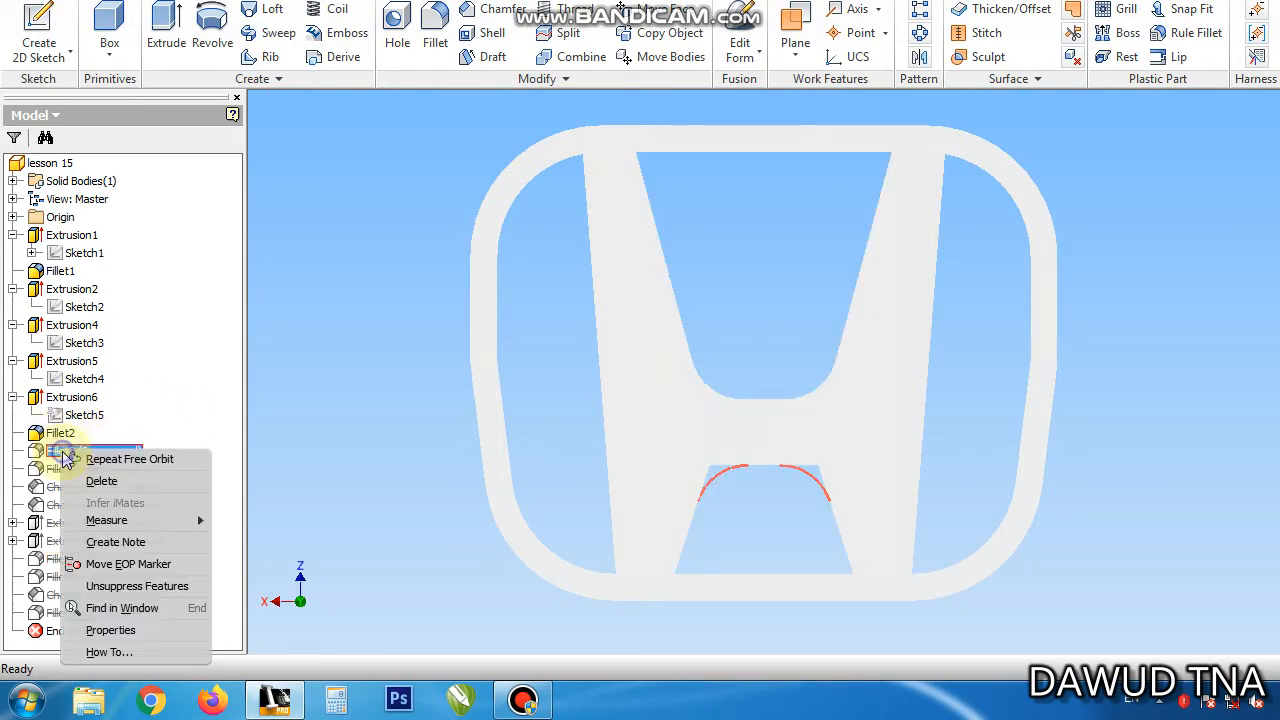
pyautogui.click(119, 590)
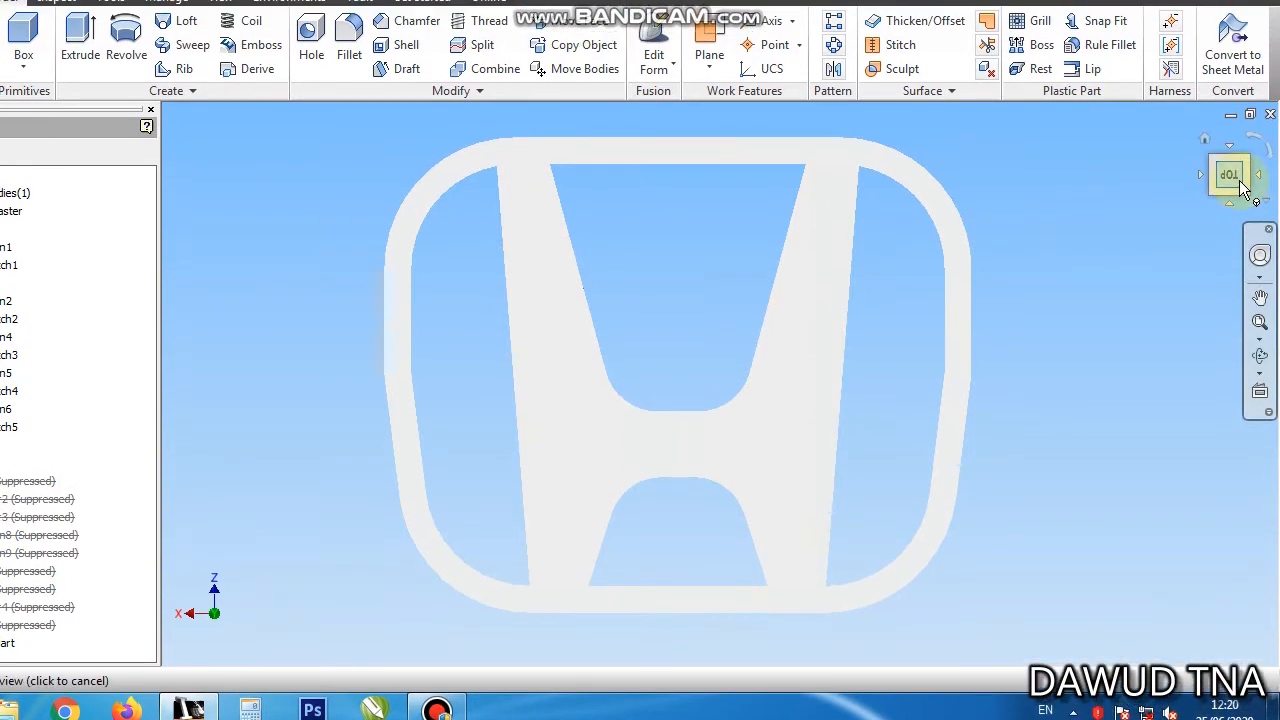
# Step: Unsuppress Fillet6 on the H's outer side edges and Chamfer2 along the edge of its upper opening
pyautogui.moveTo(1237, 187); pyautogui.dragTo(1028, 338)
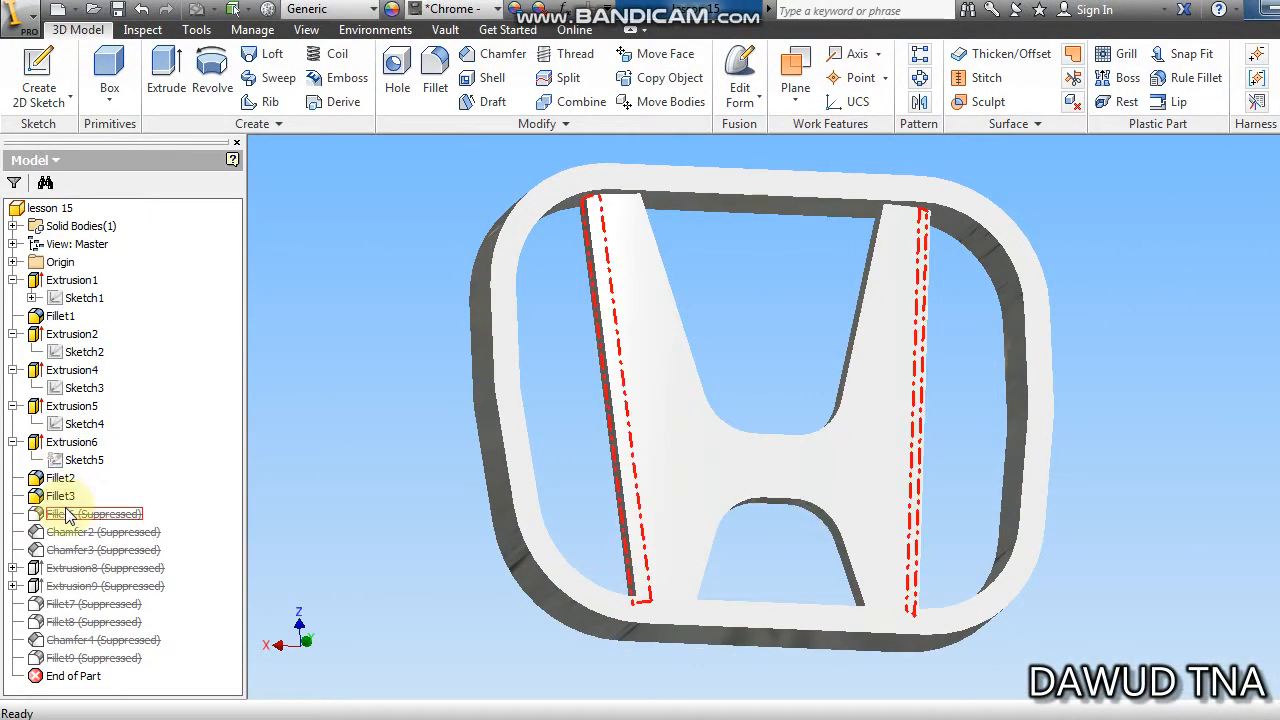
pyautogui.rightClick(70, 518)
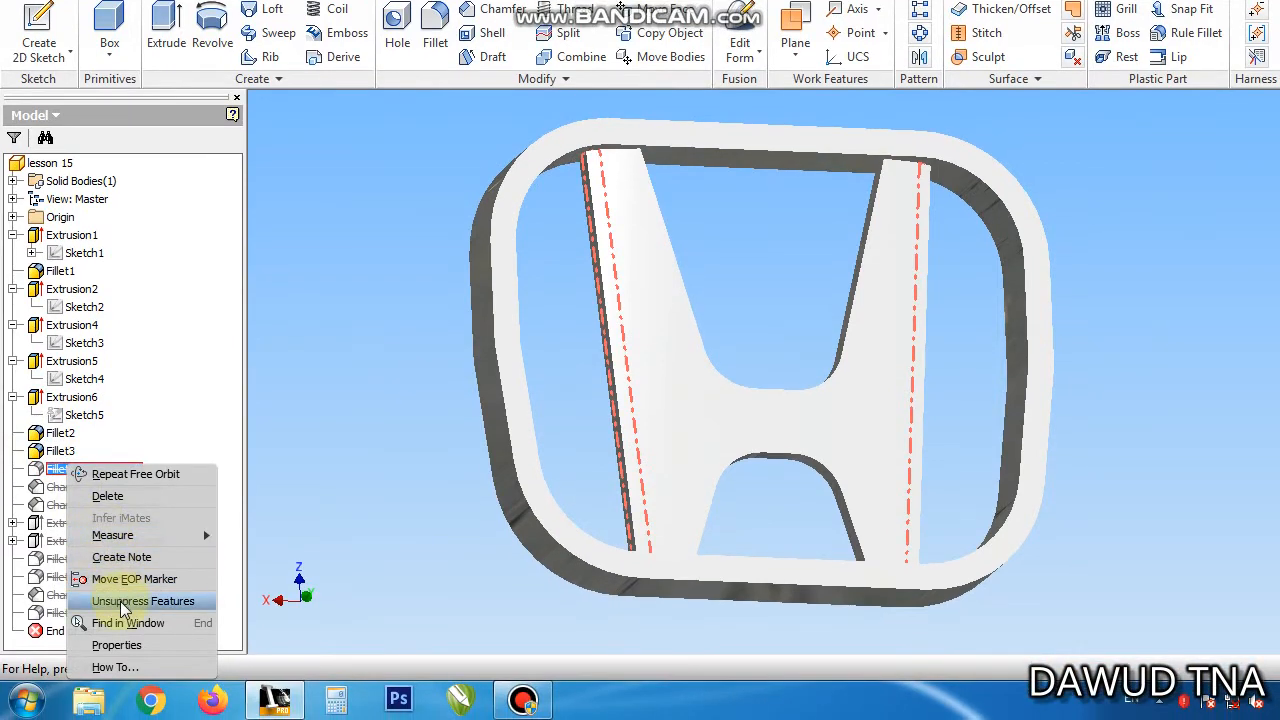
pyautogui.click(122, 603)
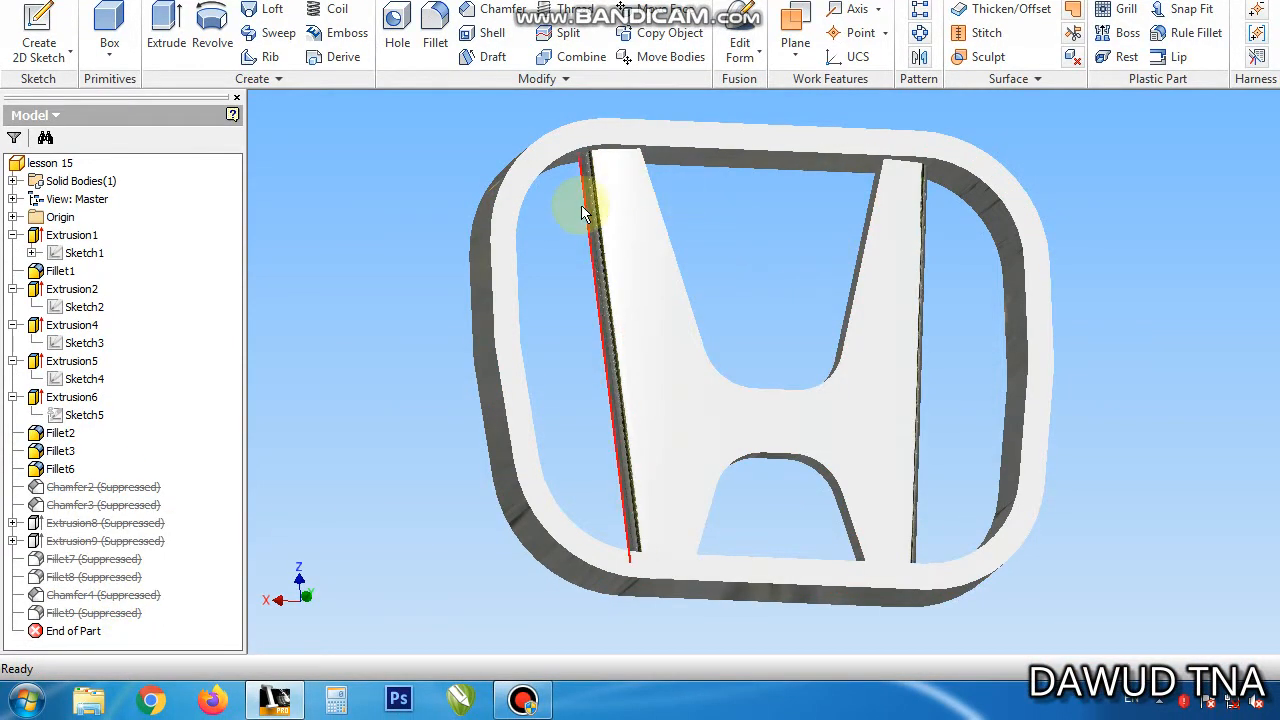
pyautogui.scroll(3, 599, 203)
pyautogui.scroll(-5, 603, 210)
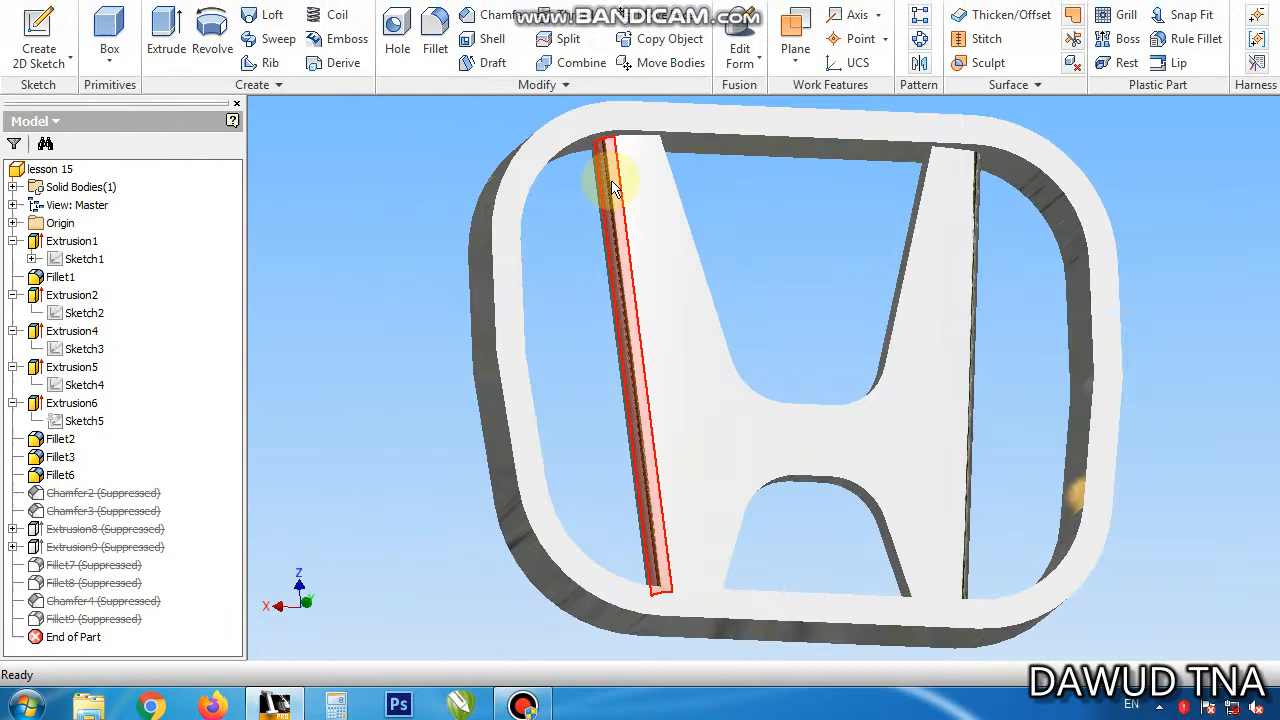
pyautogui.rightClick(67, 494)
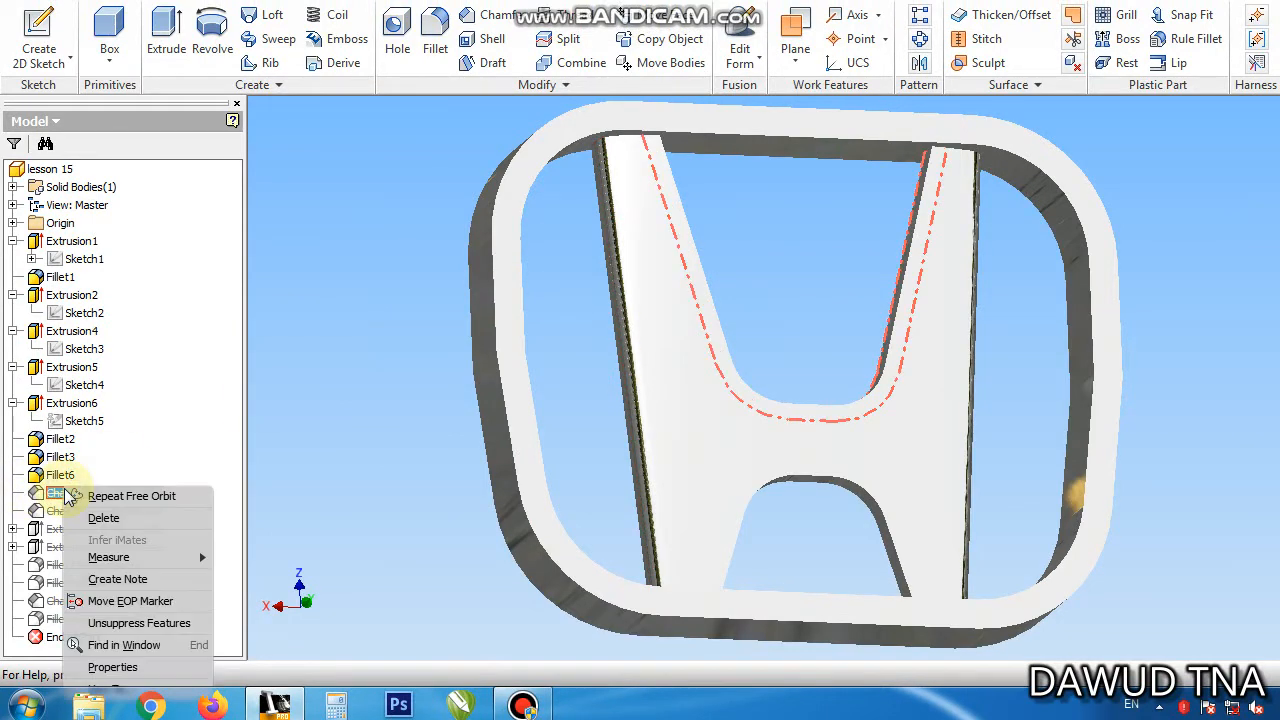
pyautogui.click(139, 618)
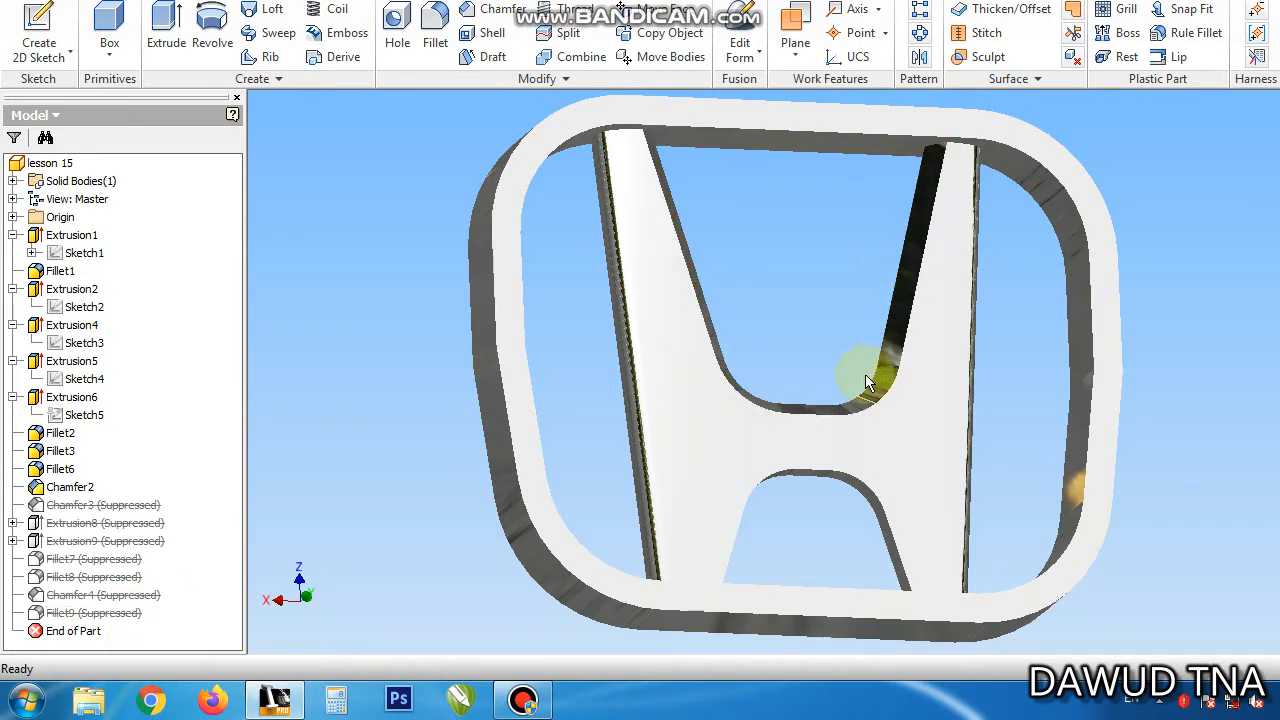
# Step: Review the two distances of Chamfer2 on the H's upper opening and close its settings with the values kept
pyautogui.doubleClick(60, 487)
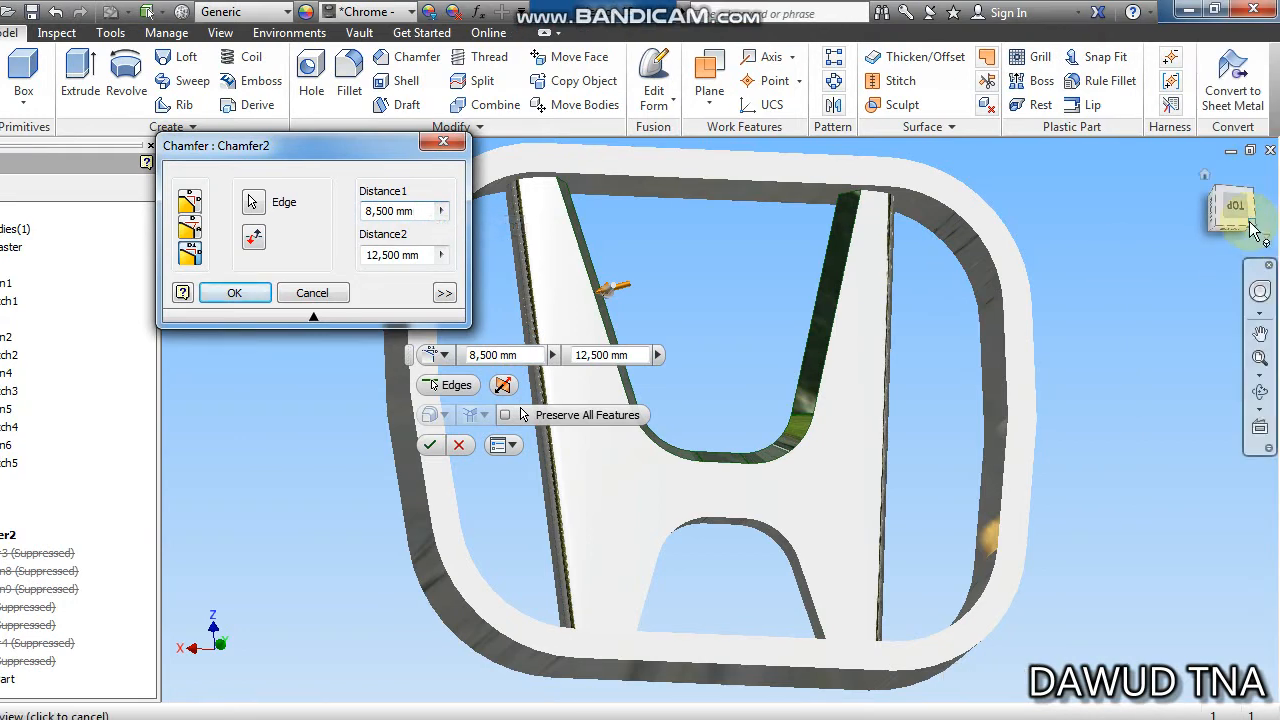
pyautogui.click(1255, 230)
pyautogui.click(421, 210)
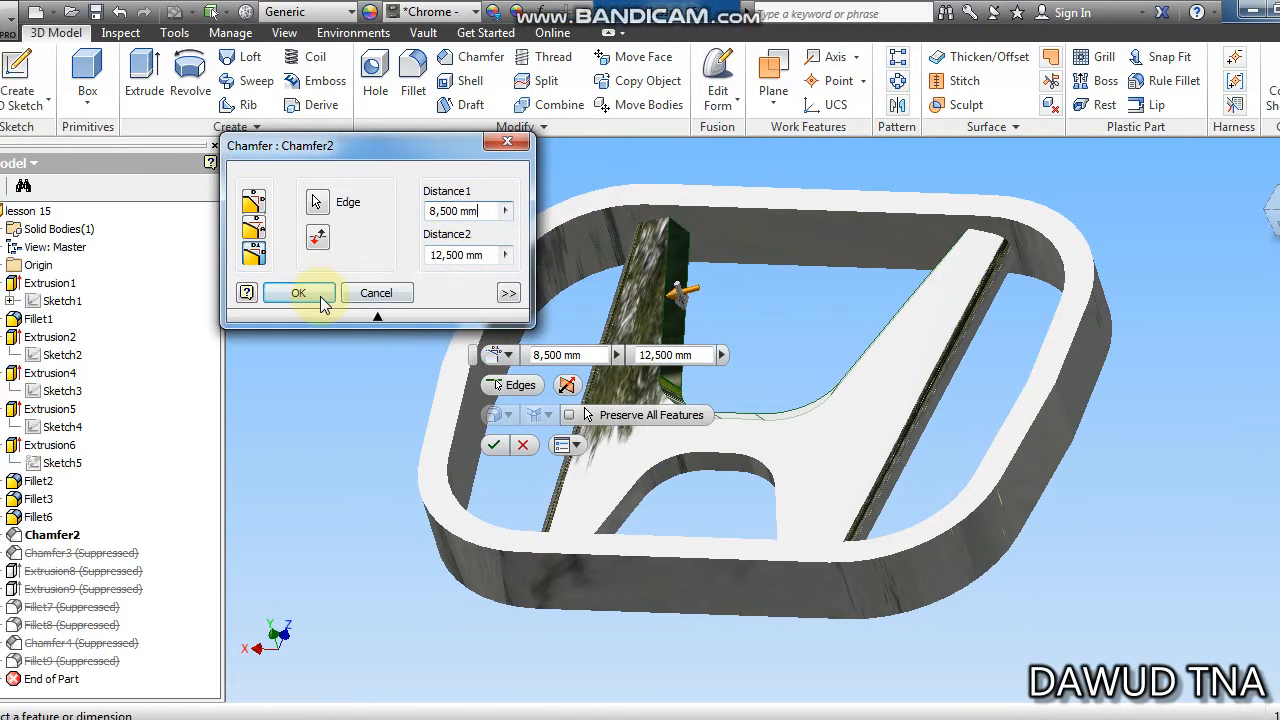
pyautogui.click(311, 292)
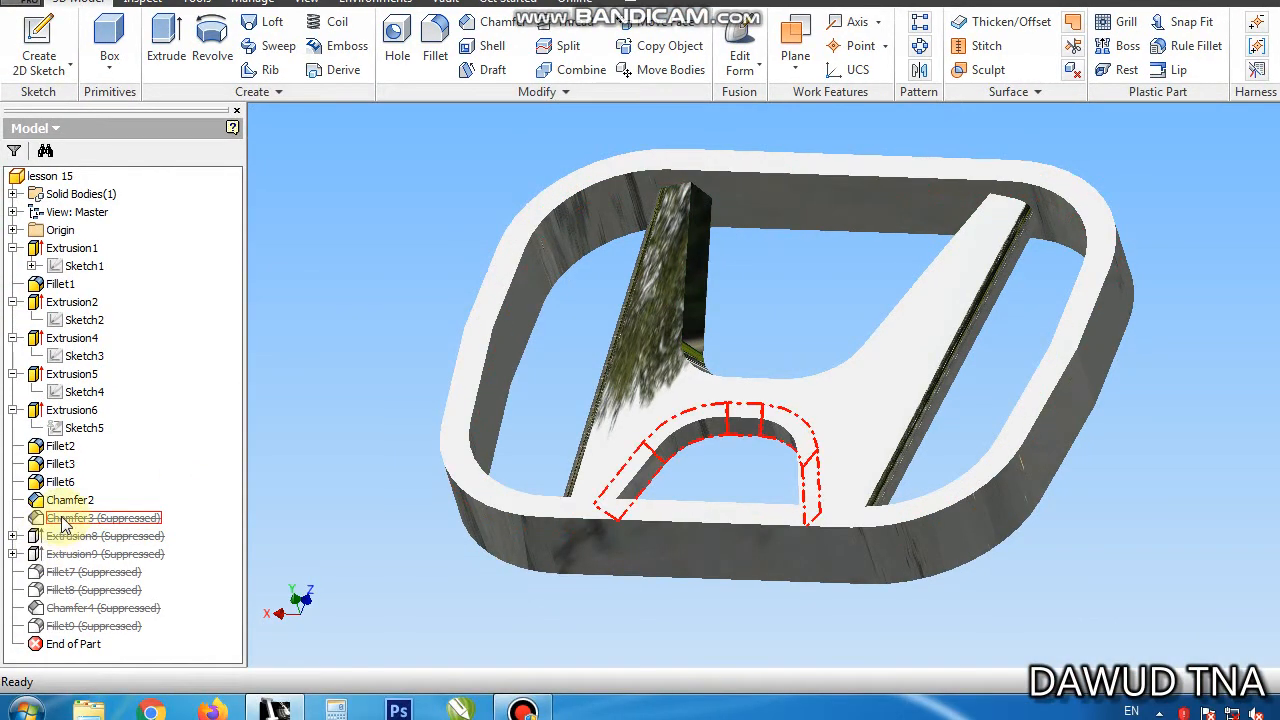
# Step: Unsuppress Chamfer3 along the edge of the H's lower opening and check both chamfered openings from the front
pyautogui.rightClick(63, 522)
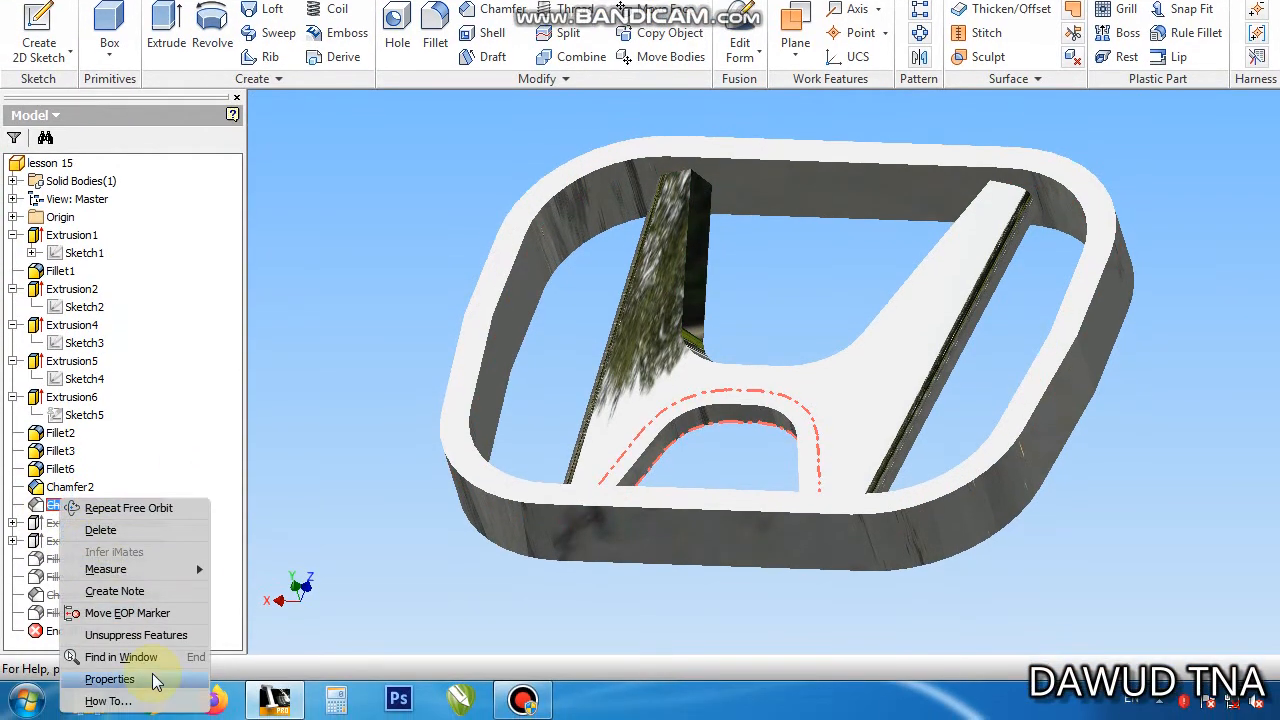
pyautogui.click(136, 636)
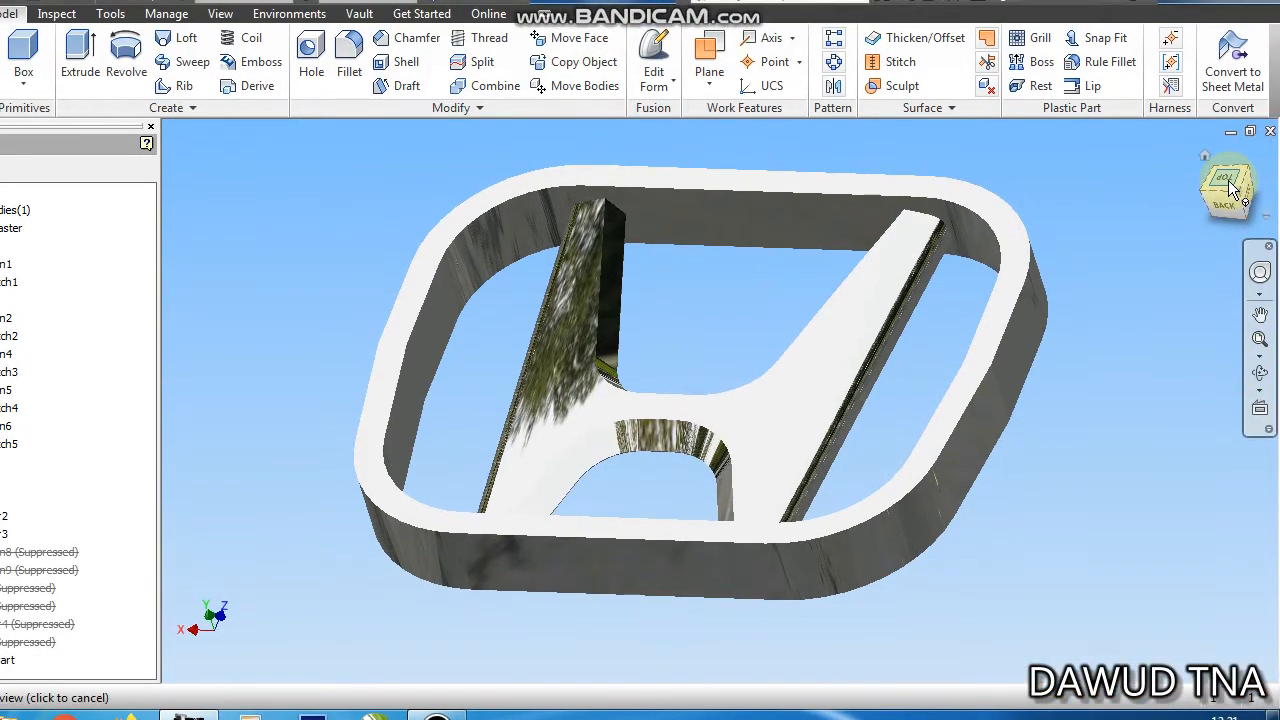
pyautogui.moveTo(1232, 190)
pyautogui.mouseDown()
pyautogui.moveTo(1254, 182)
pyautogui.moveTo(1205, 180)
pyautogui.moveTo(1262, 184)
pyautogui.moveTo(1207, 182)
pyautogui.moveTo(1220, 208)
pyautogui.mouseUp()
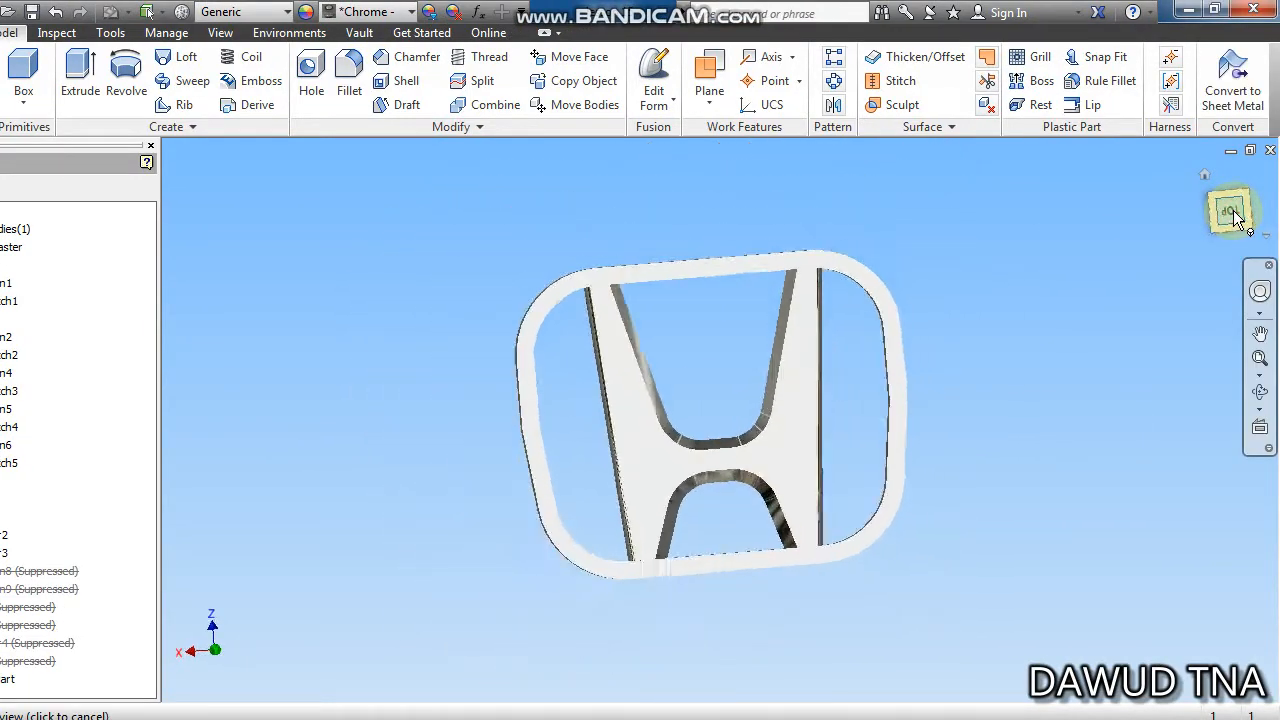
pyautogui.scroll(-5, 714, 482)
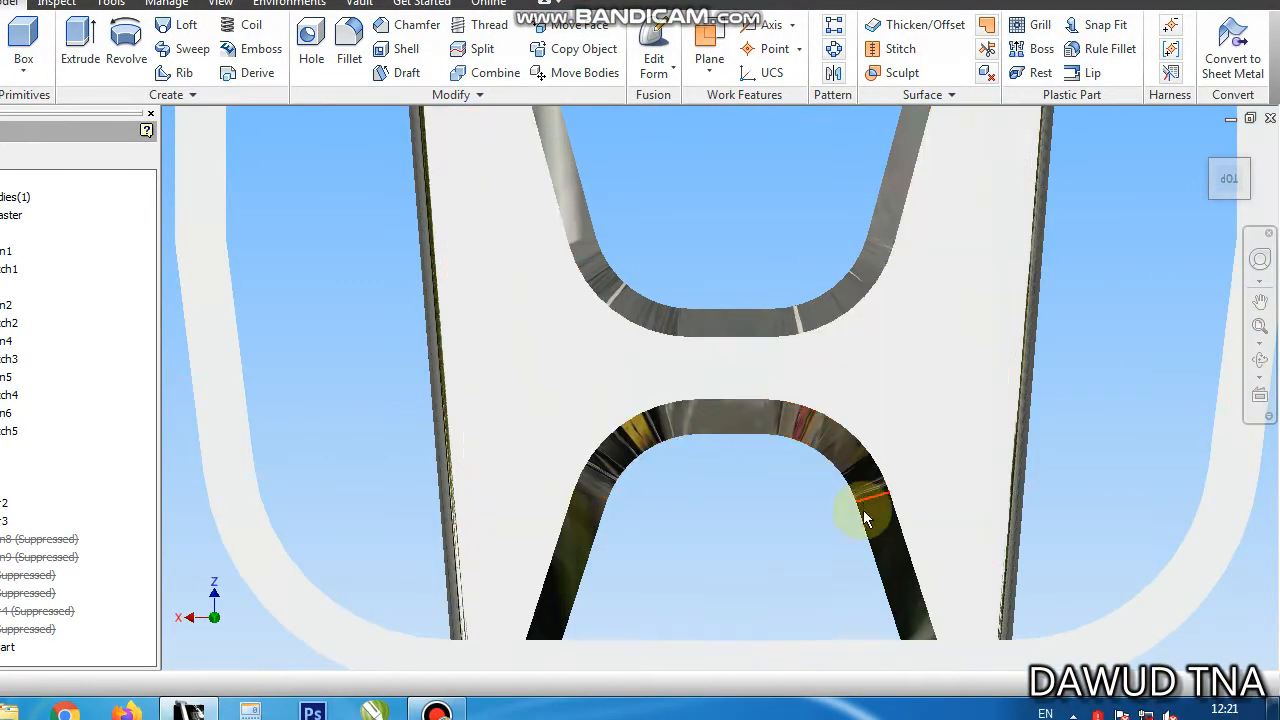
pyautogui.scroll(5, 598, 460)
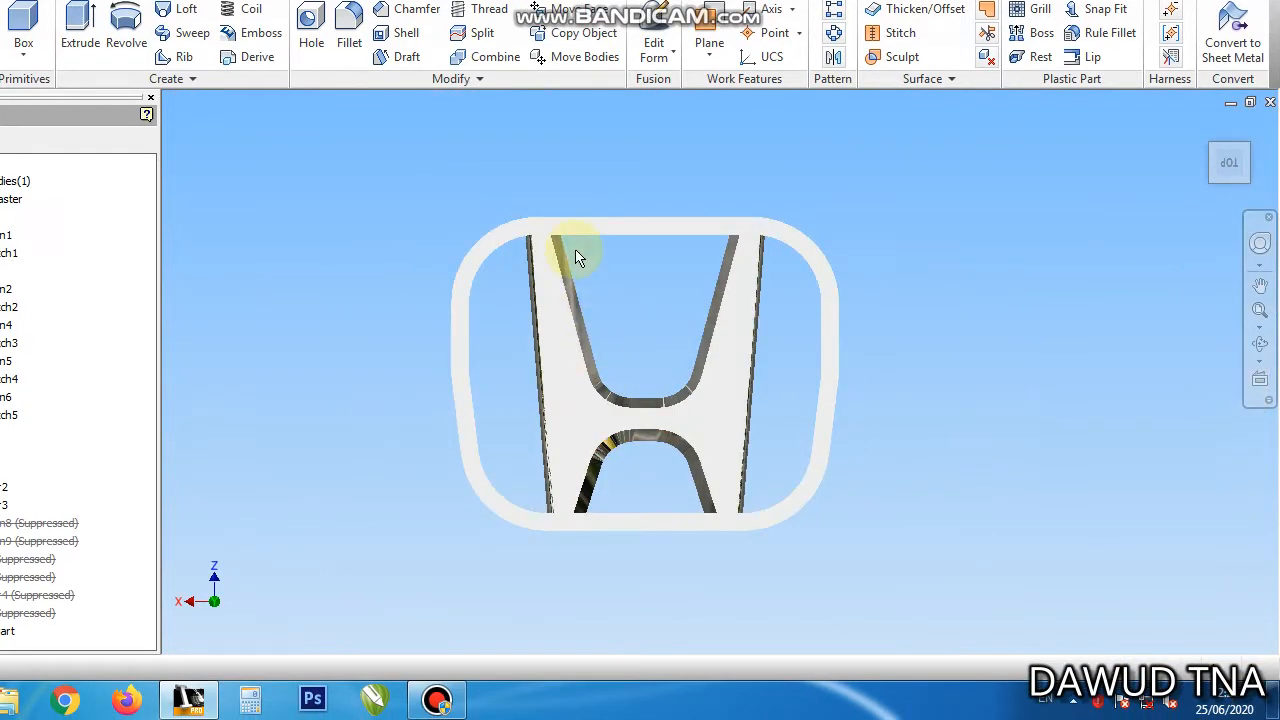
pyautogui.scroll(-2, 571, 255)
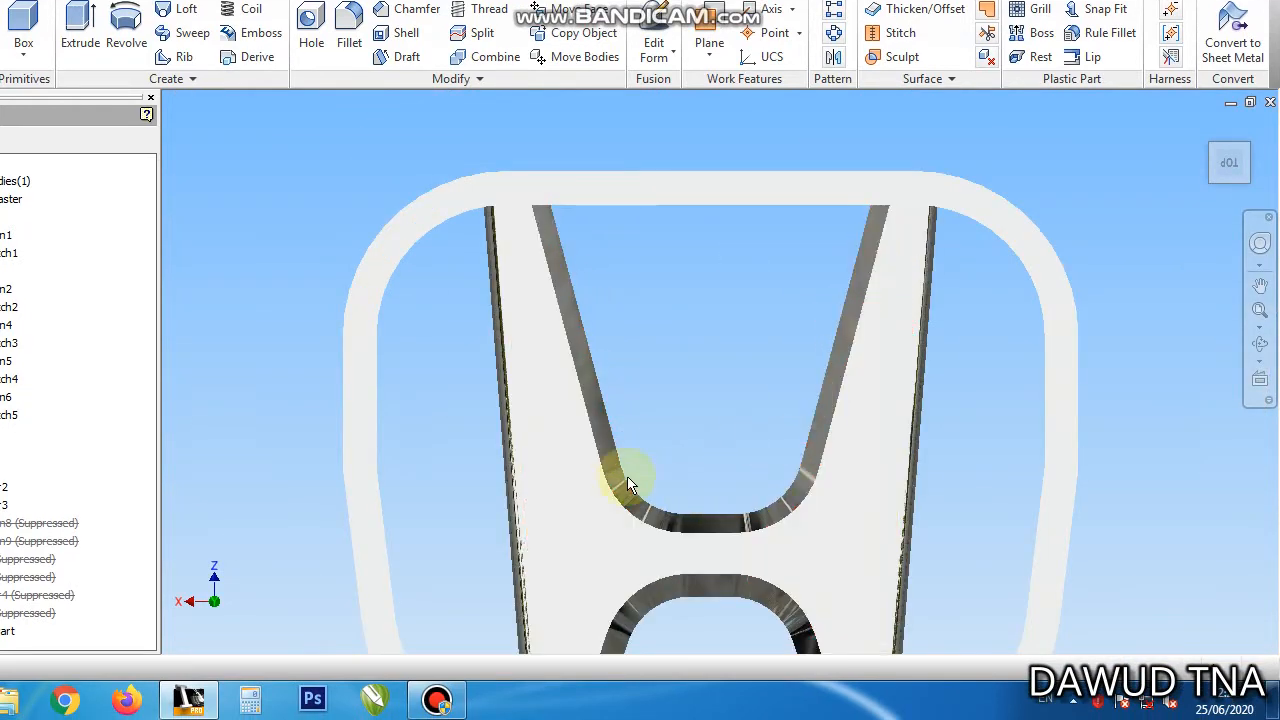
pyautogui.moveTo(622, 478); pyautogui.dragTo(597, 328, button='middle')
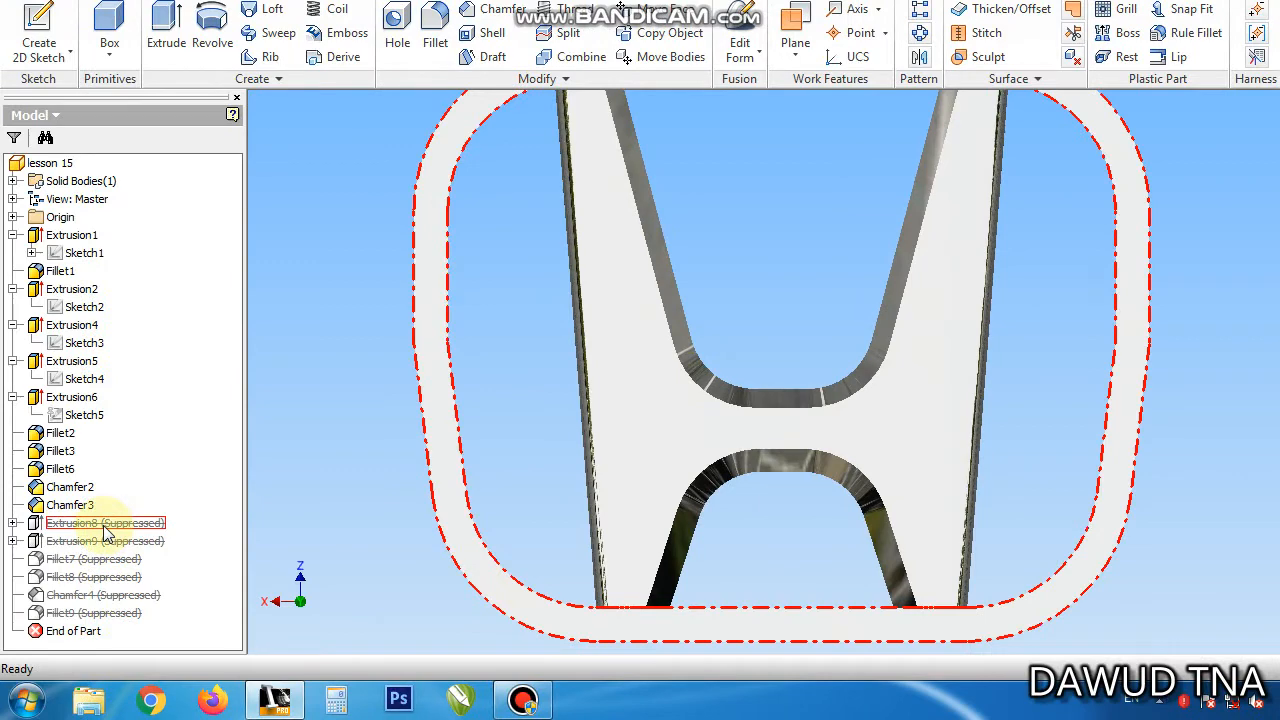
# Step: Expand Extrusion8 to show its sketch, and unsuppress the feature to trim the H's ends along the frame
pyautogui.click(12, 523)
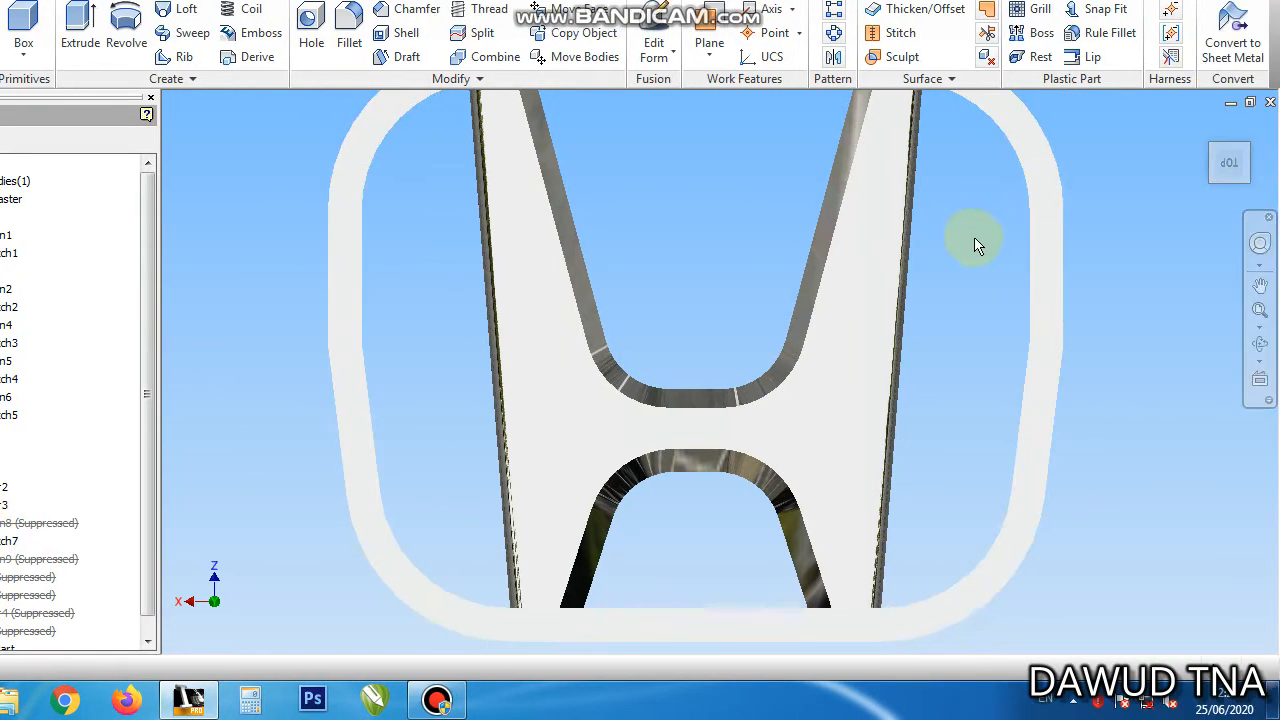
pyautogui.moveTo(1234, 189); pyautogui.dragTo(1254, 140)
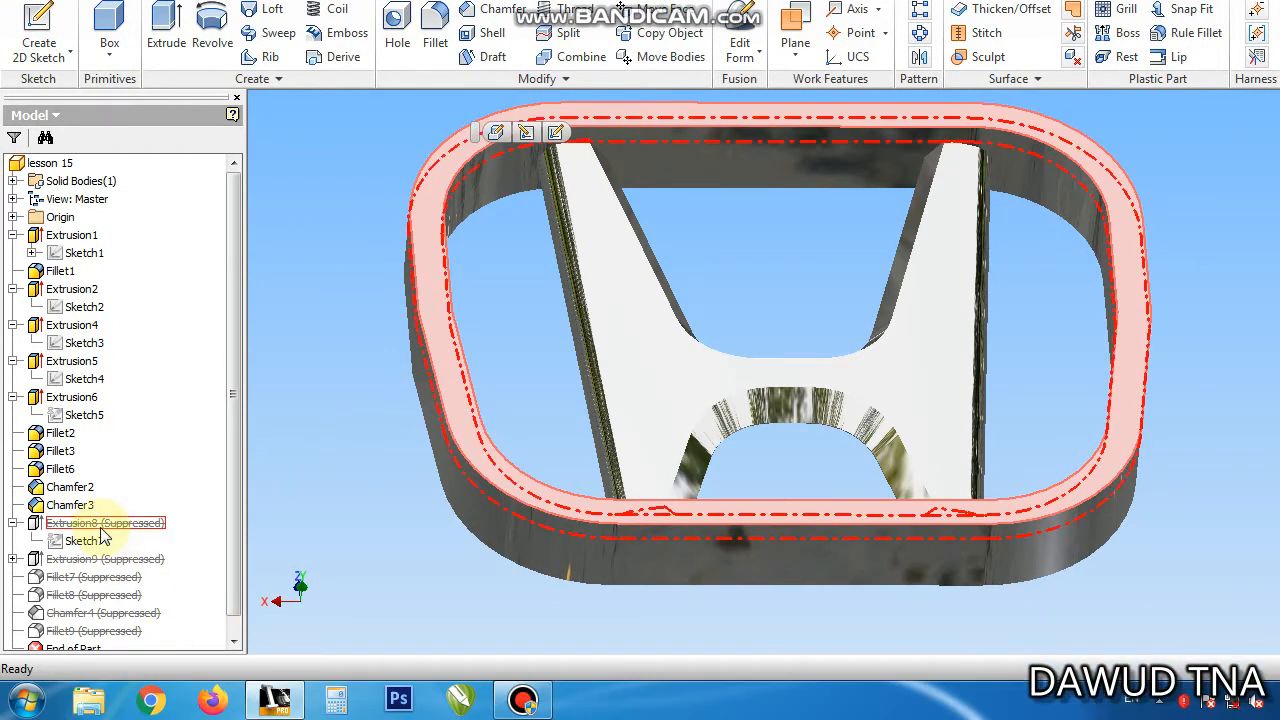
pyautogui.click(105, 571)
pyautogui.rightClick(105, 535)
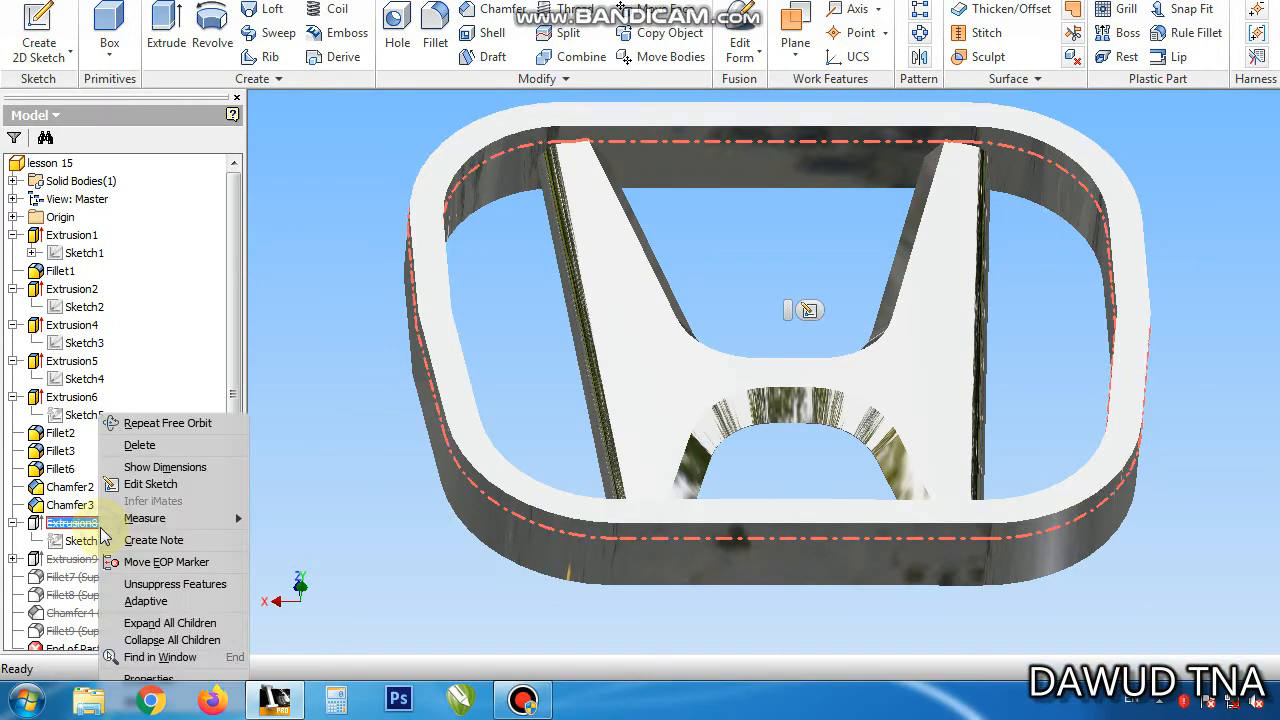
pyautogui.click(175, 592)
# Step: Examine the H's upper and lower ends where they meet the frame, and the emblem's curved profile from the back side
pyautogui.scroll(6, 584, 140)
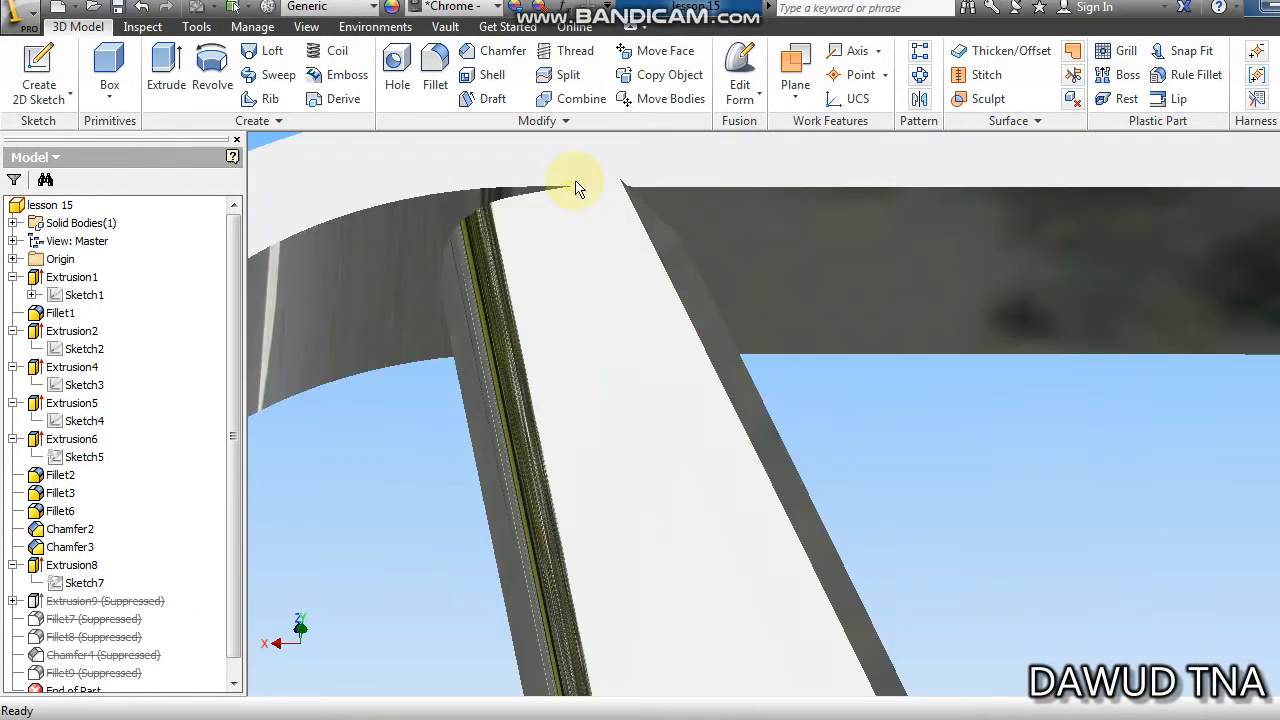
pyautogui.scroll(-6, 572, 190)
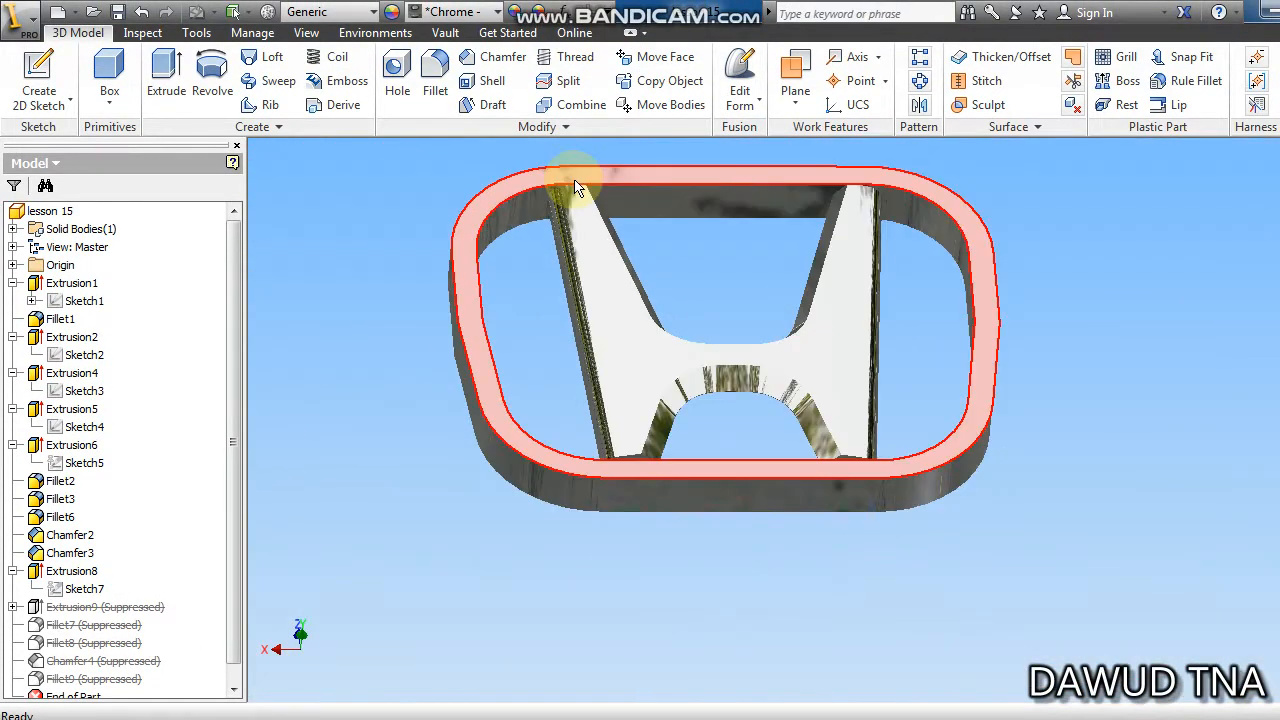
pyautogui.scroll(6, 870, 192)
pyautogui.scroll(2, 866, 188)
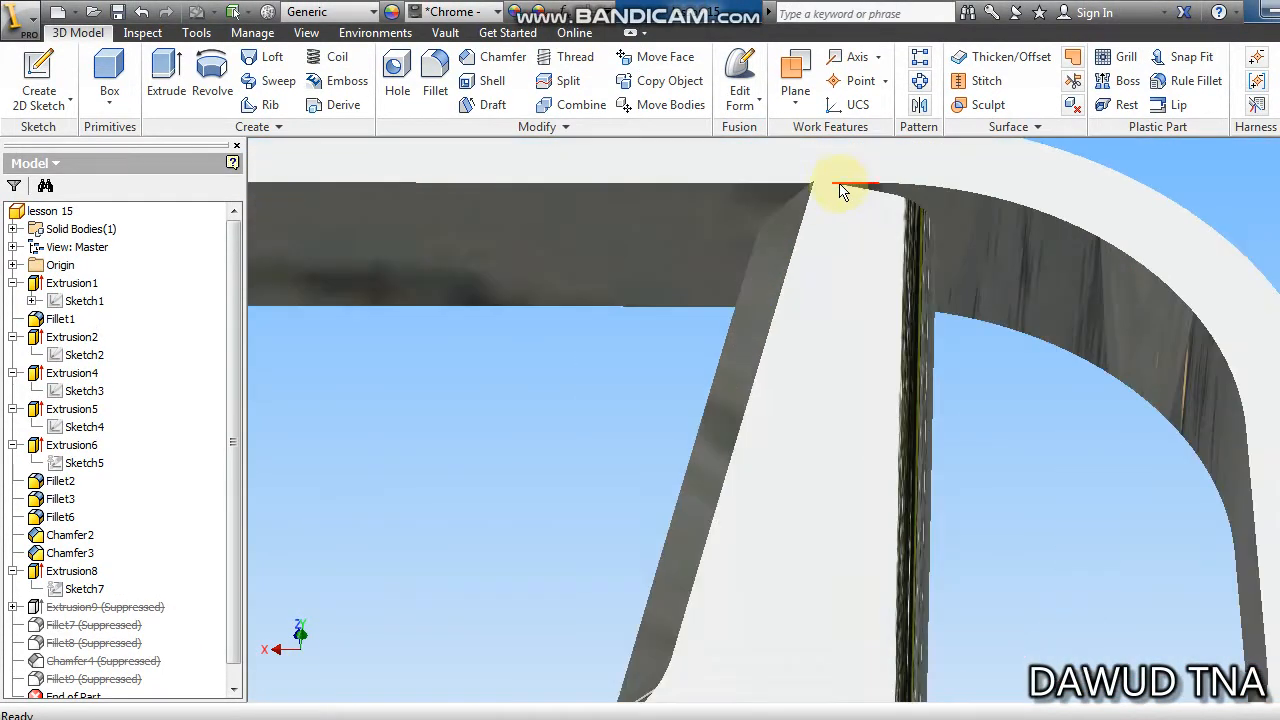
pyautogui.scroll(-5, 815, 188)
pyautogui.scroll(-3, 843, 560)
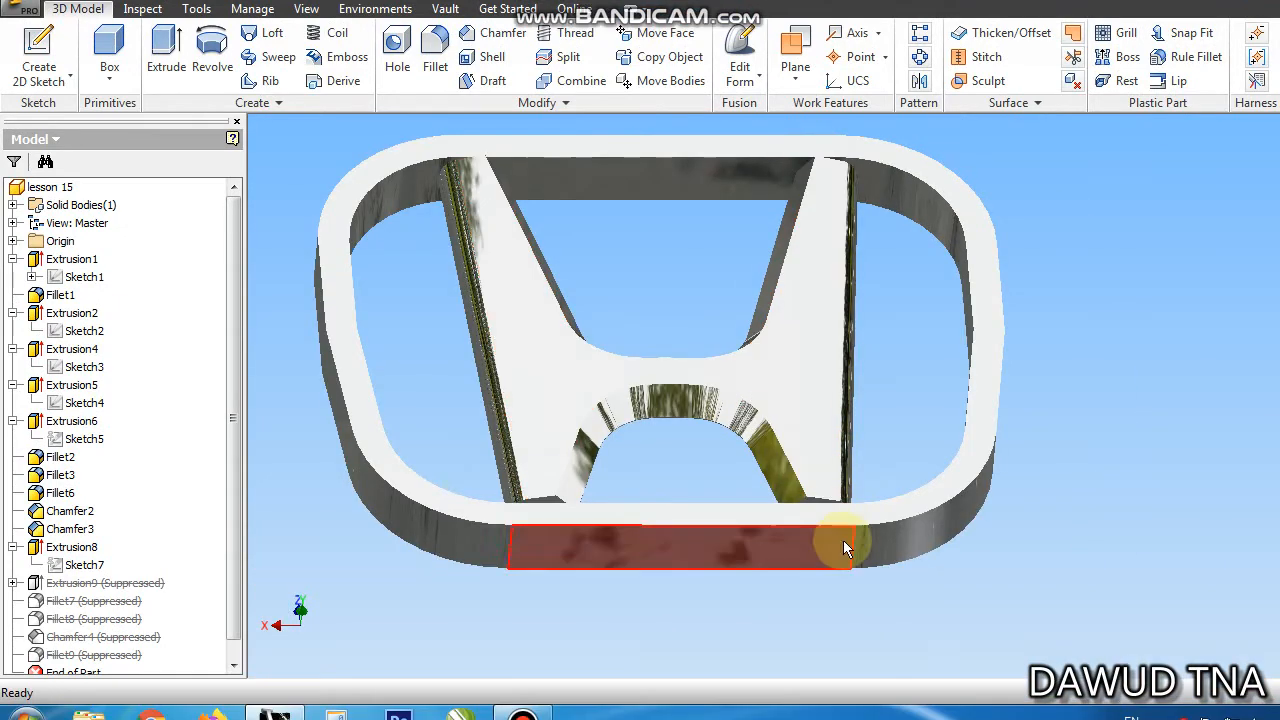
pyautogui.scroll(6, 831, 510)
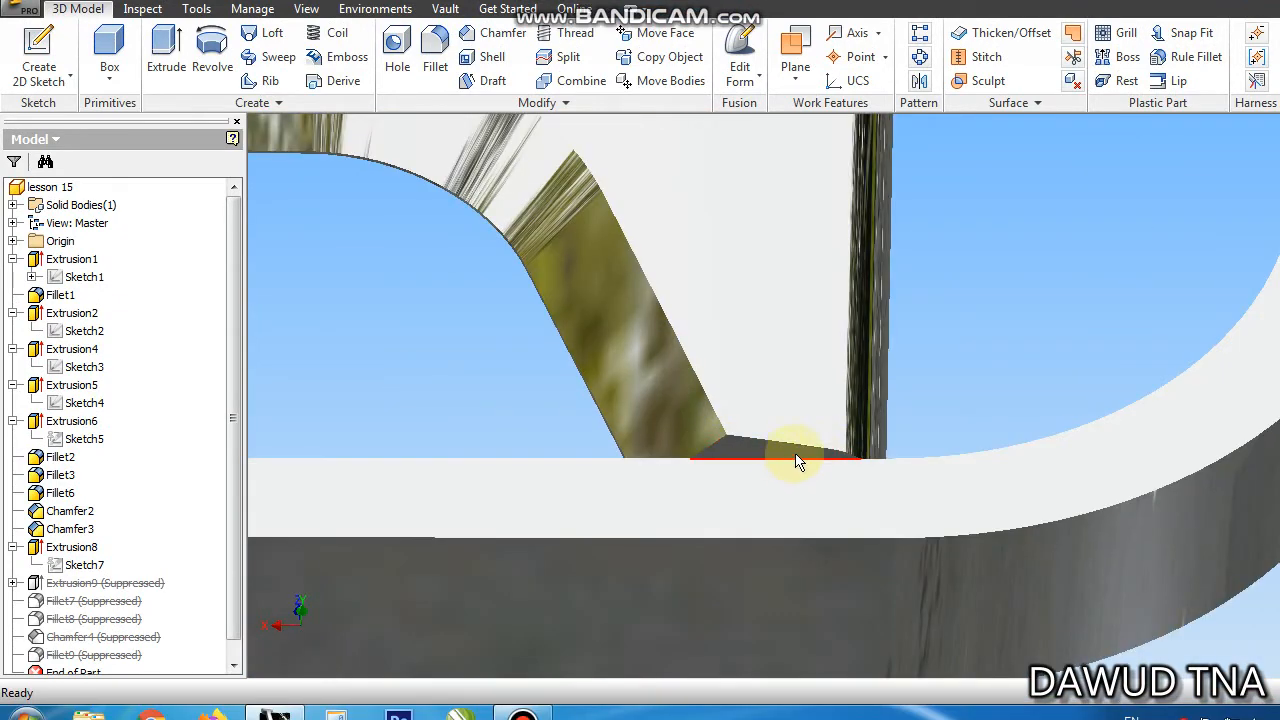
pyautogui.scroll(-6, 794, 445)
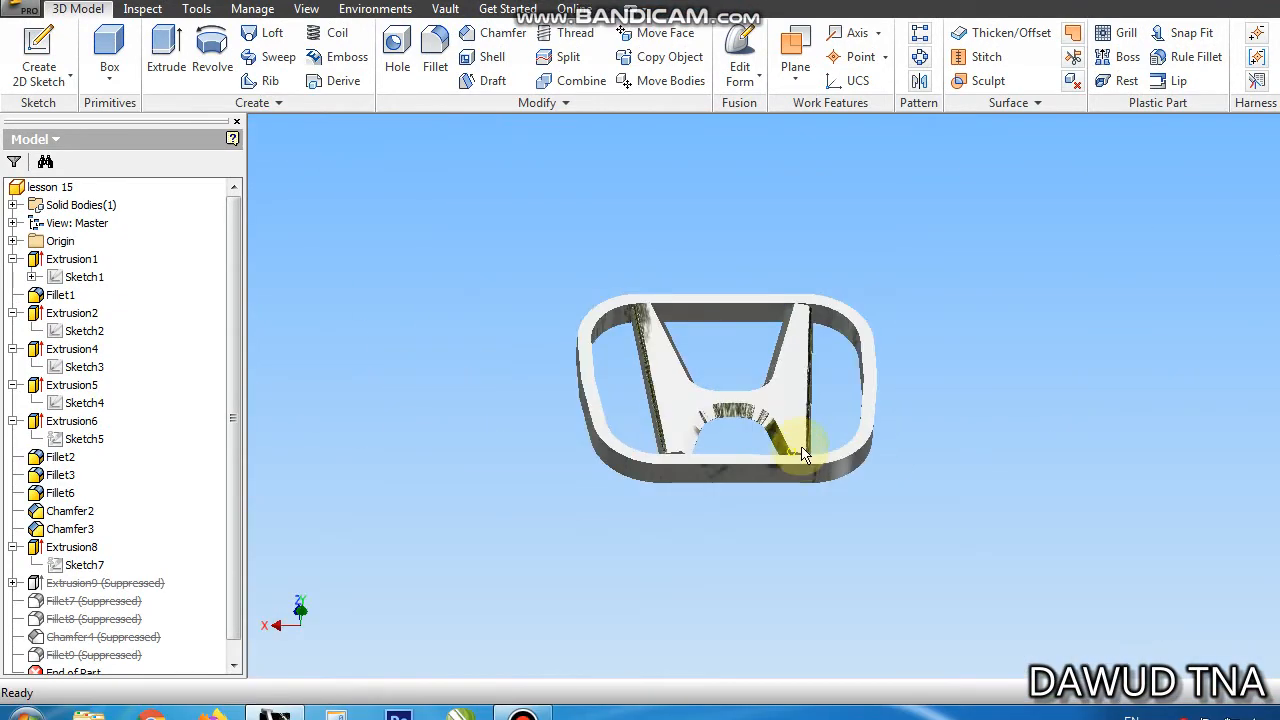
pyautogui.scroll(2, 651, 345)
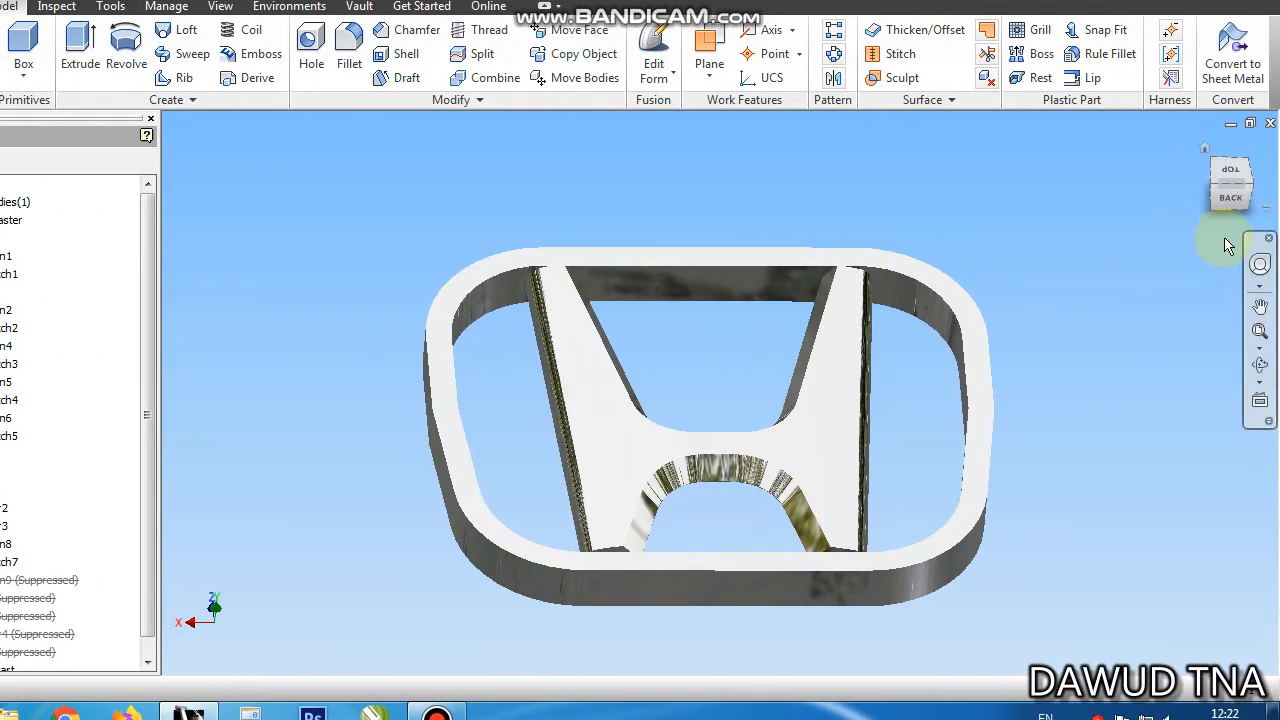
pyautogui.click(1233, 199)
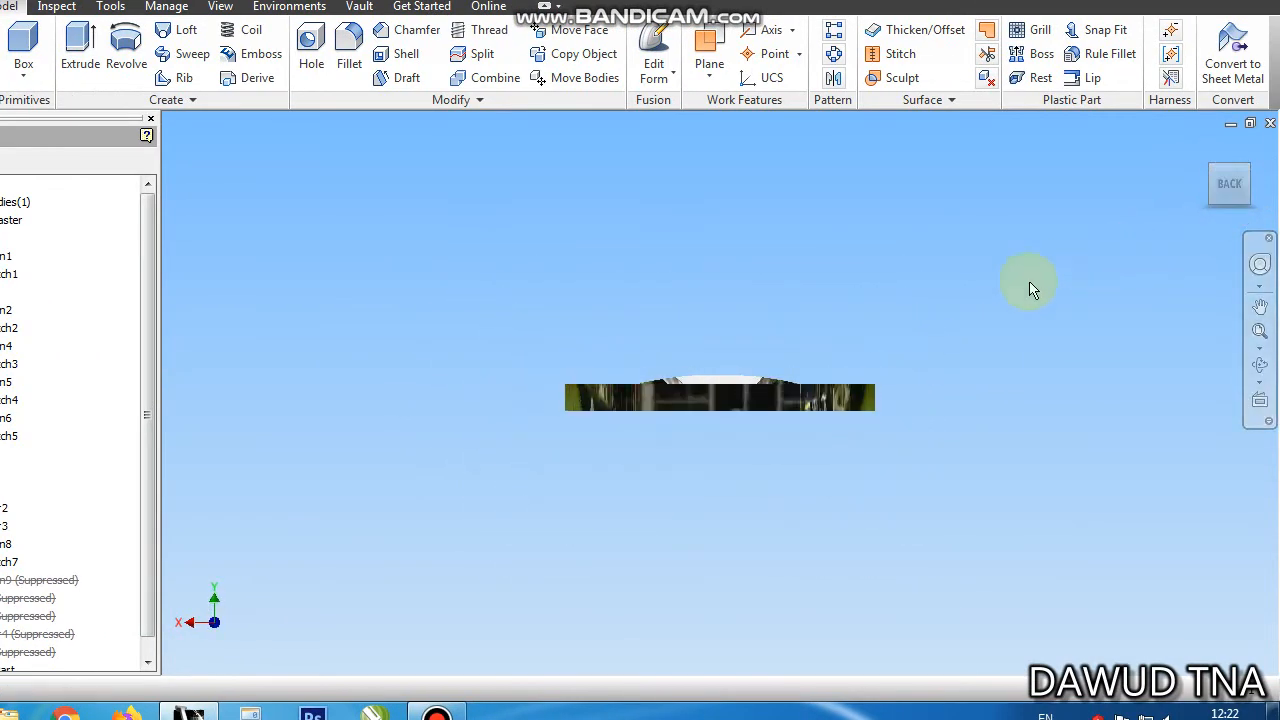
pyautogui.scroll(4, 728, 390)
pyautogui.scroll(-3, 729, 290)
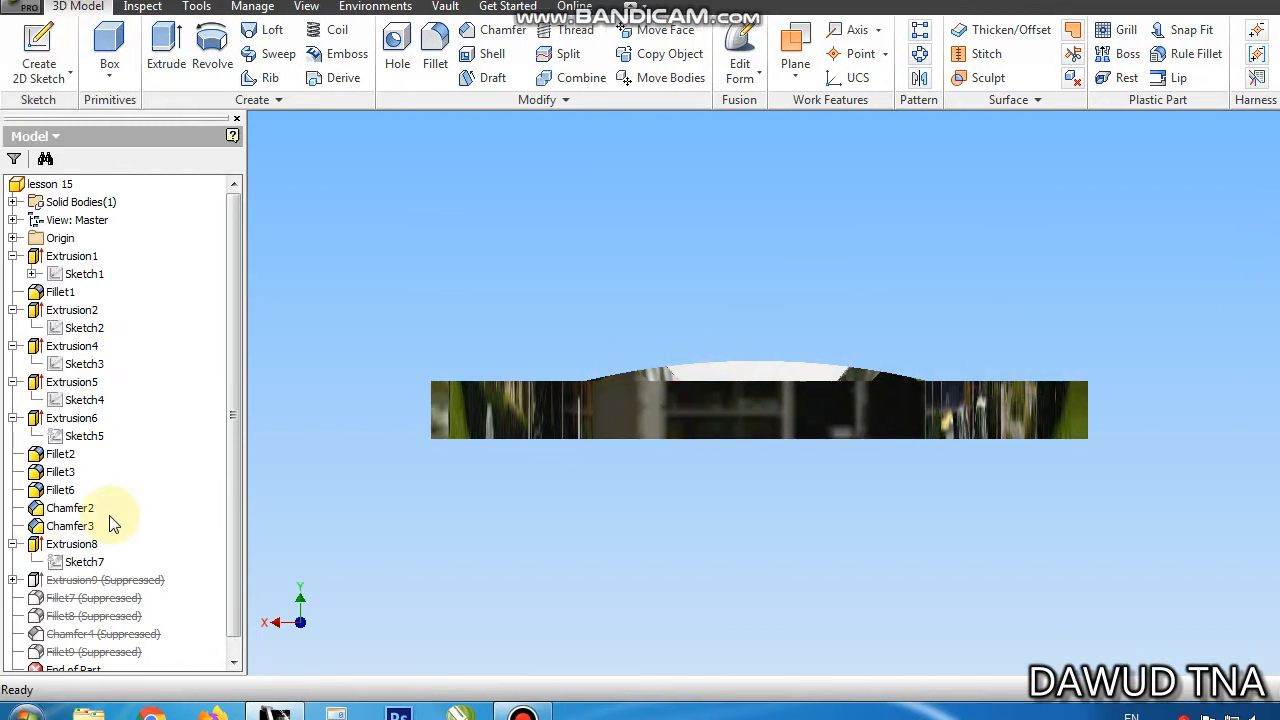
# Step: Unsuppress Extrusion9 to reduce the emblem's thickness and turn the model to a tilted view of its face
pyautogui.rightClick(93, 559)
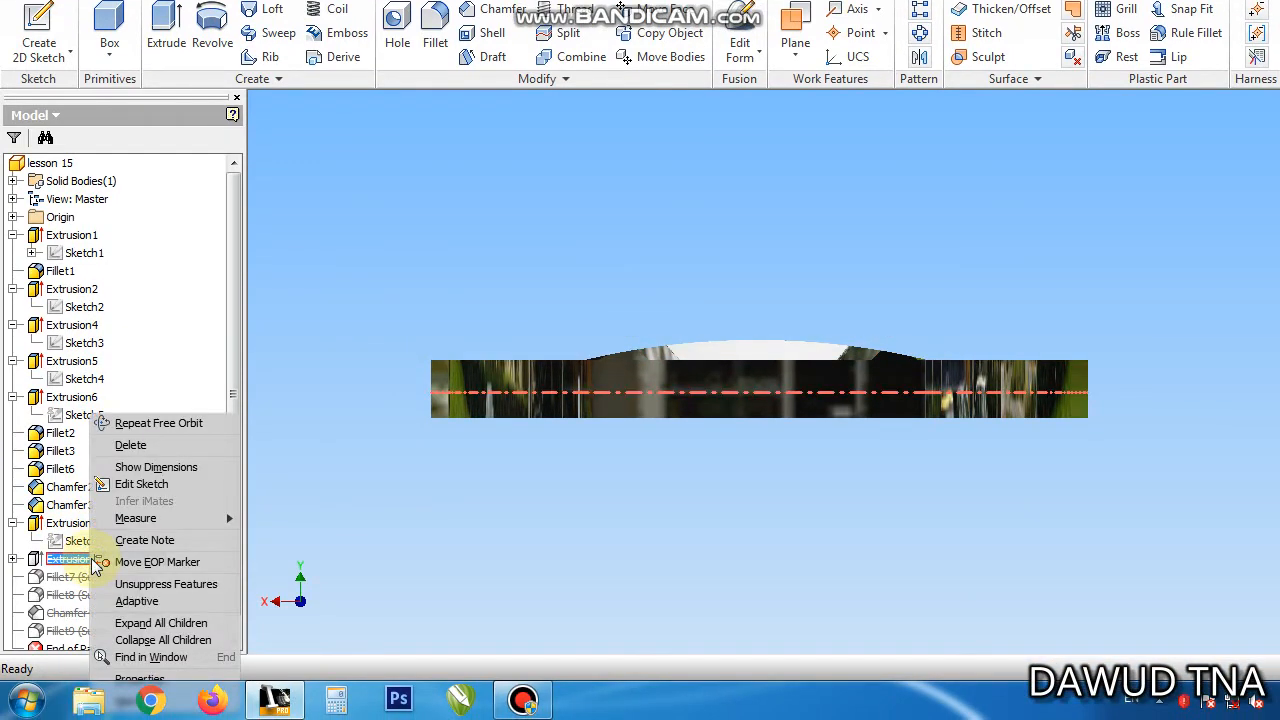
pyautogui.click(158, 585)
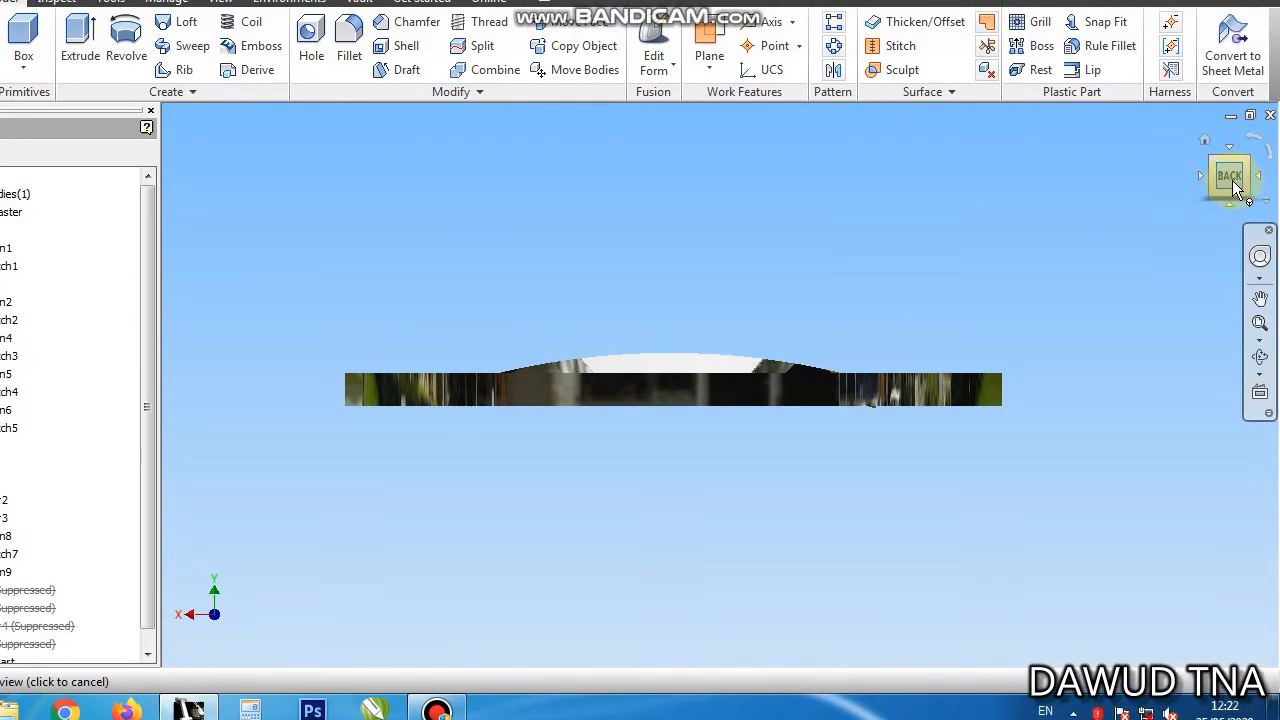
pyautogui.moveTo(1236, 189)
pyautogui.mouseDown()
pyautogui.moveTo(1272, 142)
pyautogui.moveTo(1249, 196)
pyautogui.moveTo(1249, 260)
pyautogui.moveTo(1271, 263)
pyautogui.mouseUp()
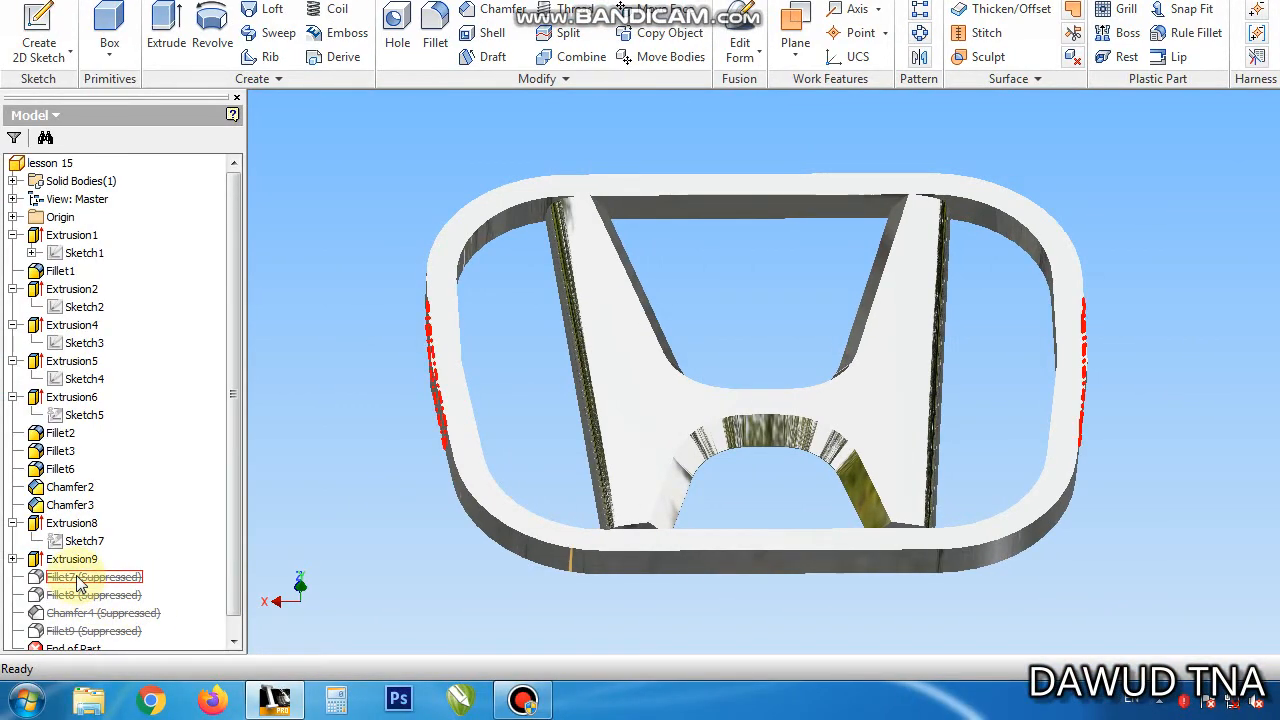
# Step: Unsuppress Fillet7 and Fillet8 to smooth the outer and inner bends on both sides of the frame
pyautogui.click(80, 583)
pyautogui.click(1234, 188)
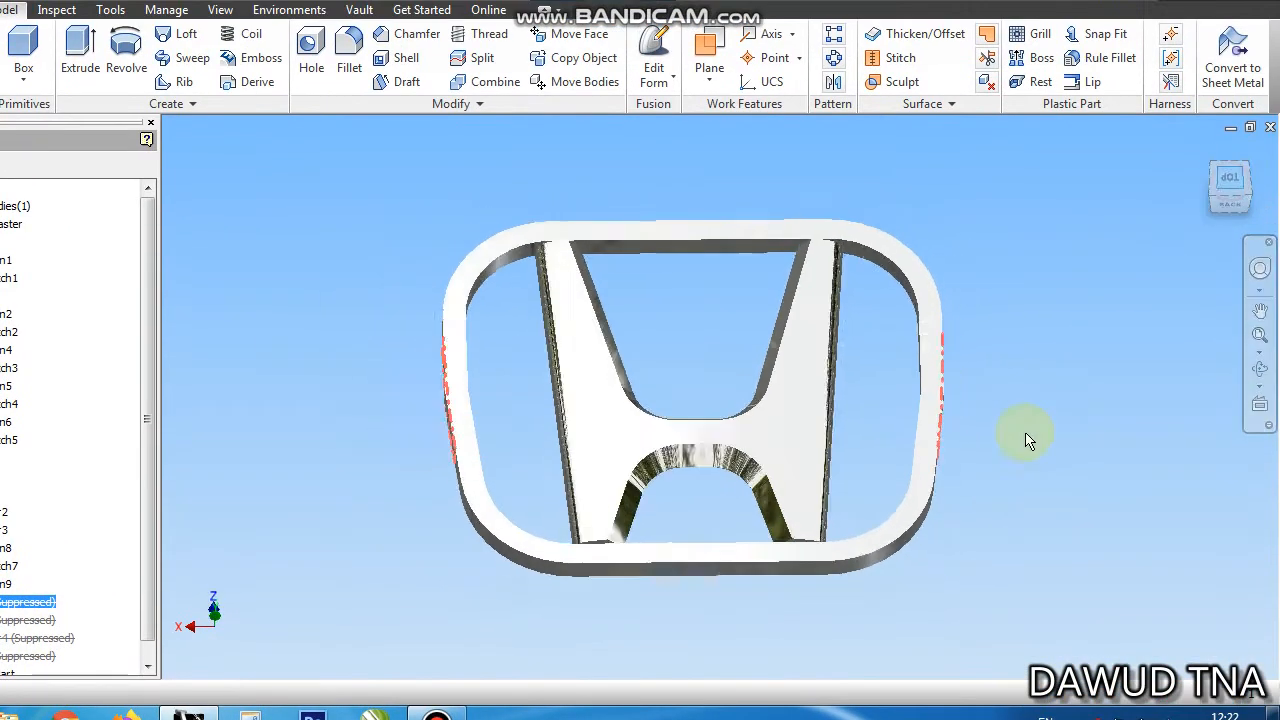
pyautogui.scroll(6, 614, 429)
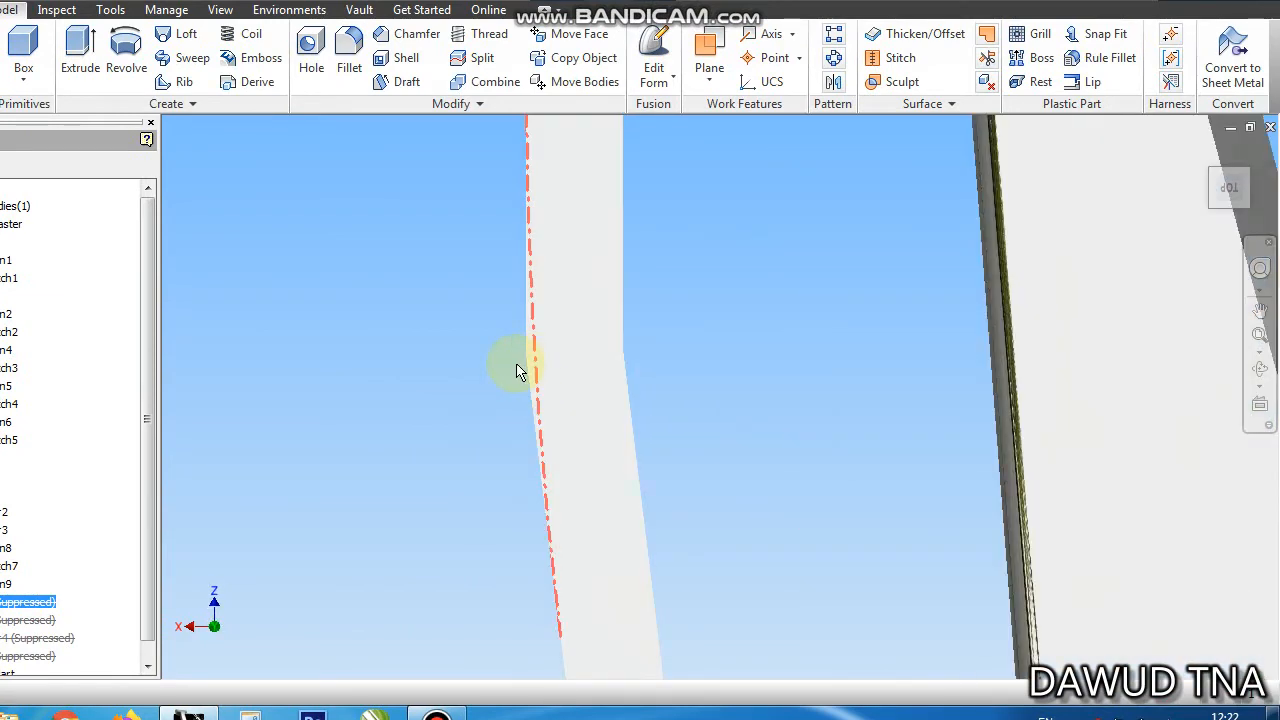
pyautogui.scroll(-6, 518, 372)
pyautogui.scroll(4, 943, 345)
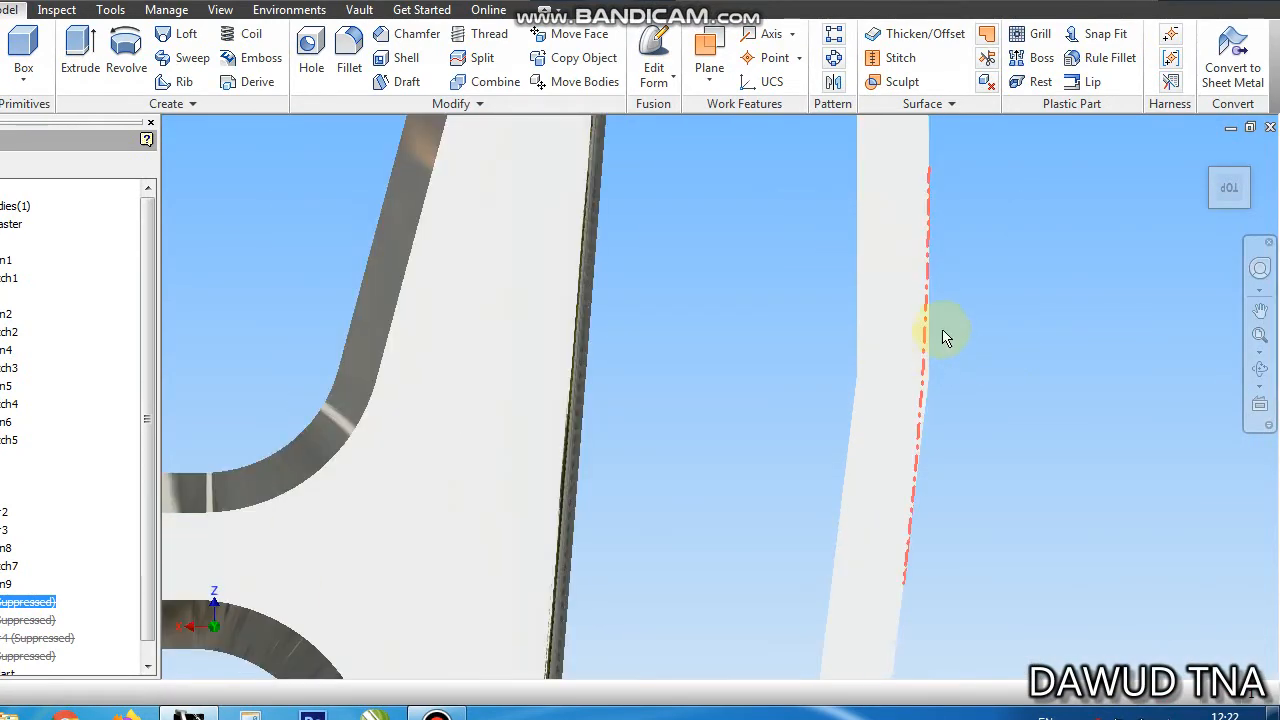
pyautogui.scroll(-5, 943, 337)
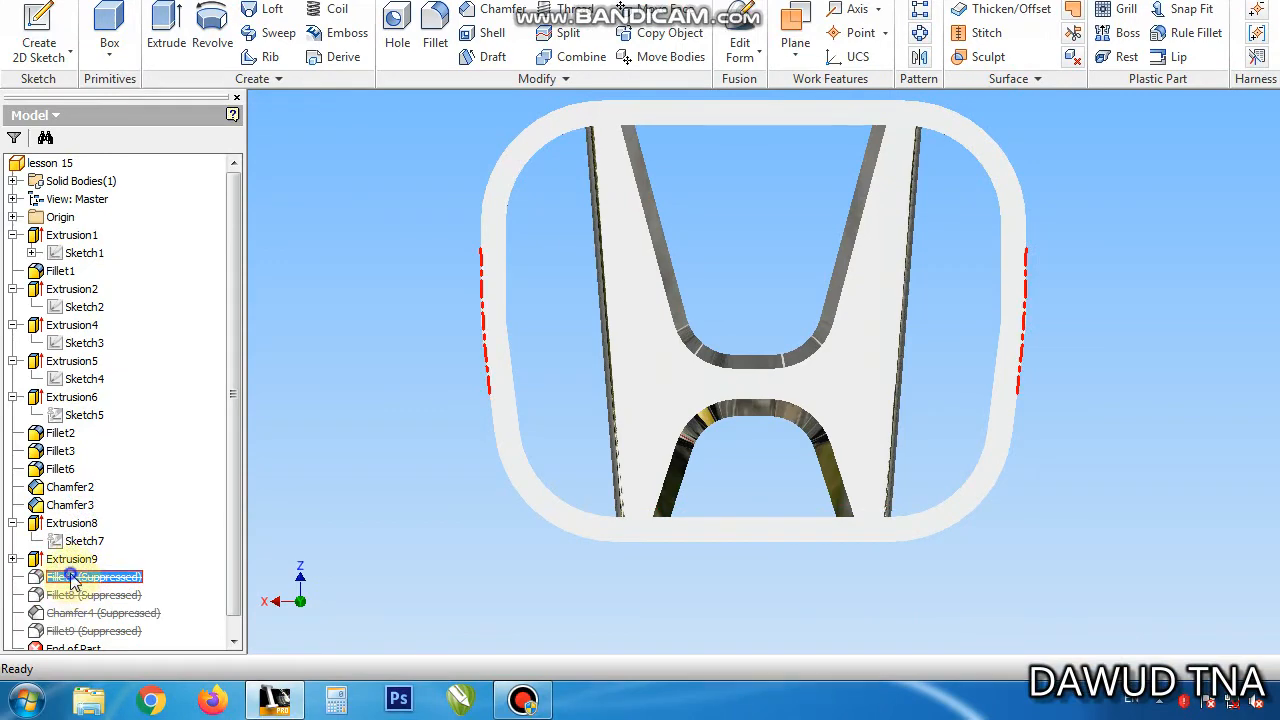
pyautogui.rightClick(72, 581)
pyautogui.click(150, 634)
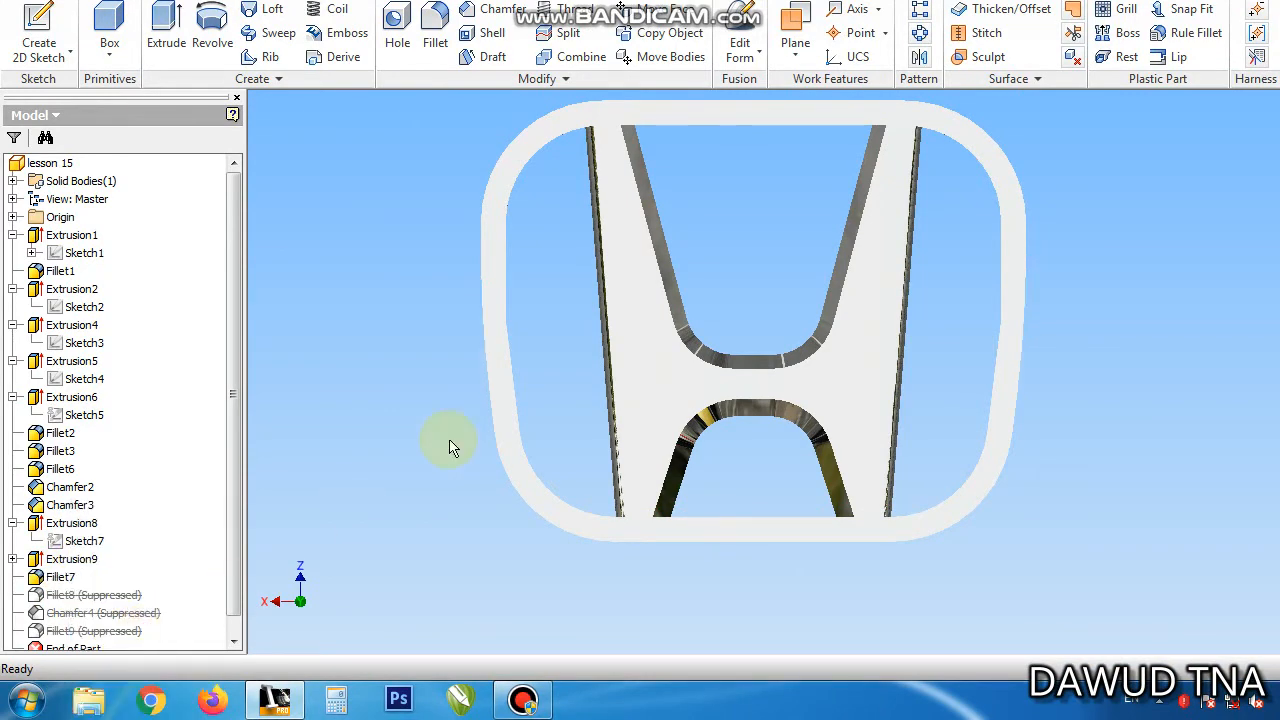
pyautogui.rightClick(68, 597)
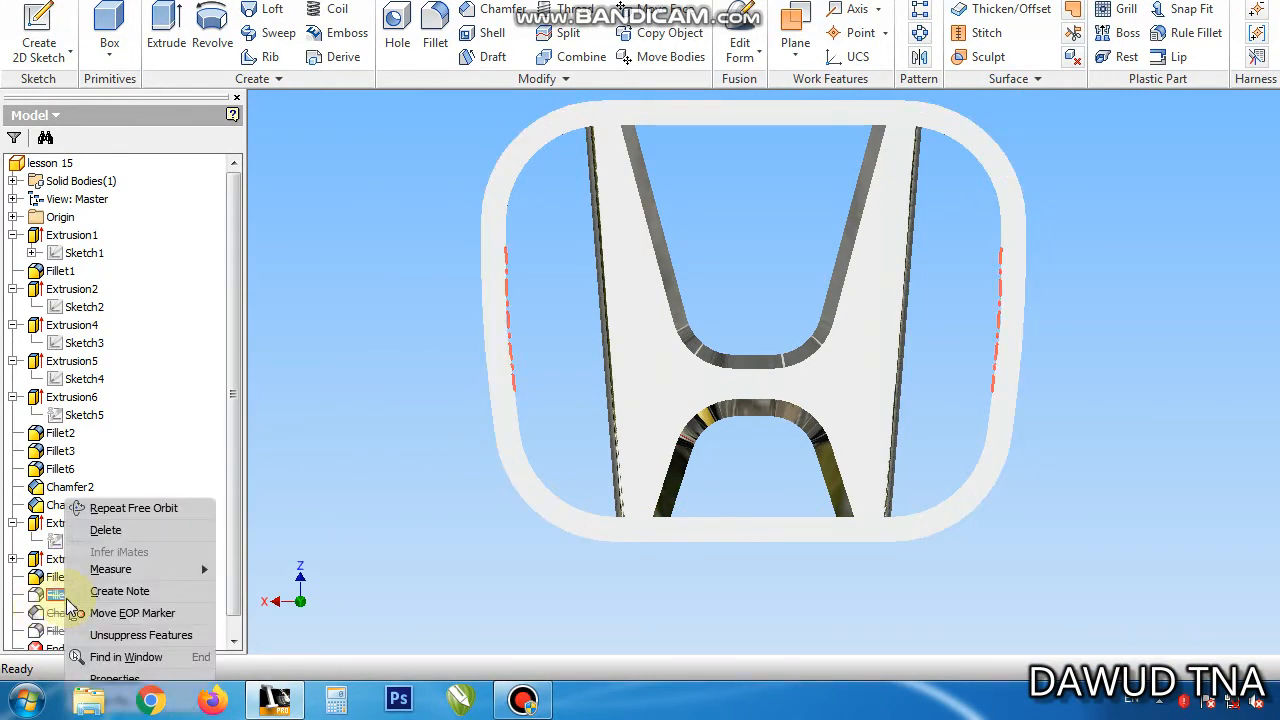
pyautogui.click(140, 635)
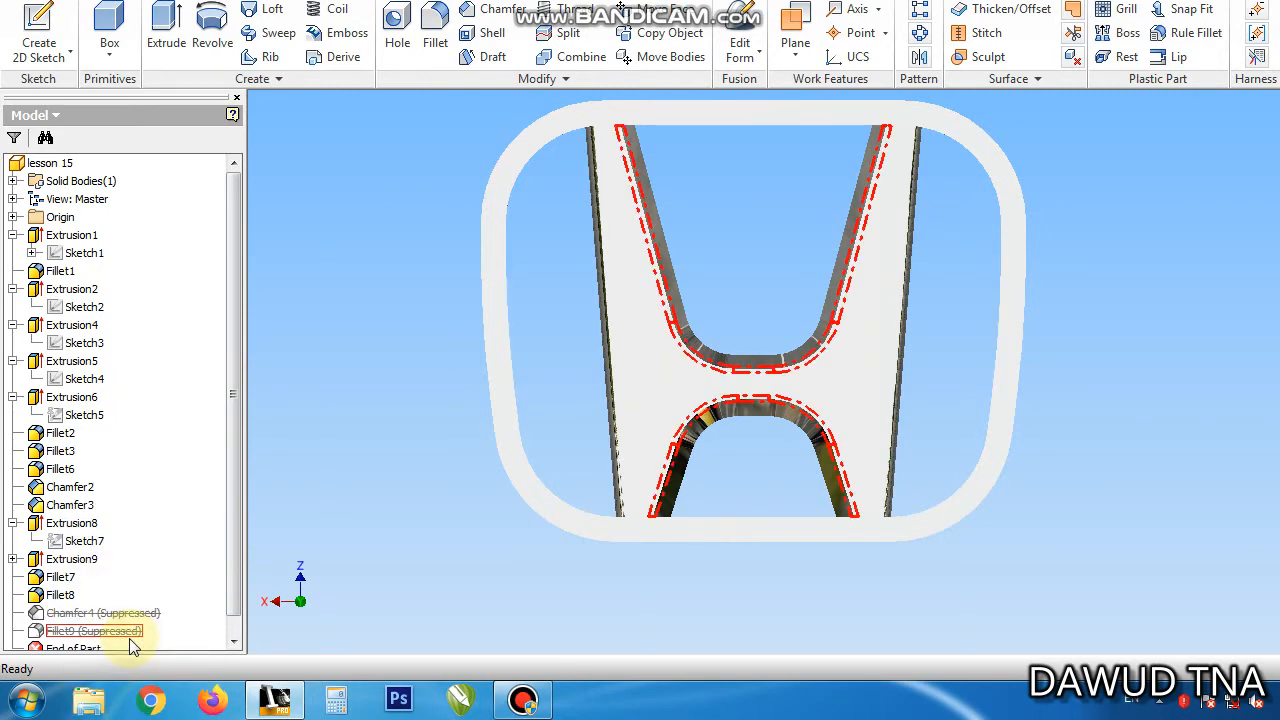
# Step: Unsuppress Chamfer4 to bevel the outer edges of the emblem's frame
pyautogui.scroll(3, 518, 310)
pyautogui.scroll(-4, 612, 305)
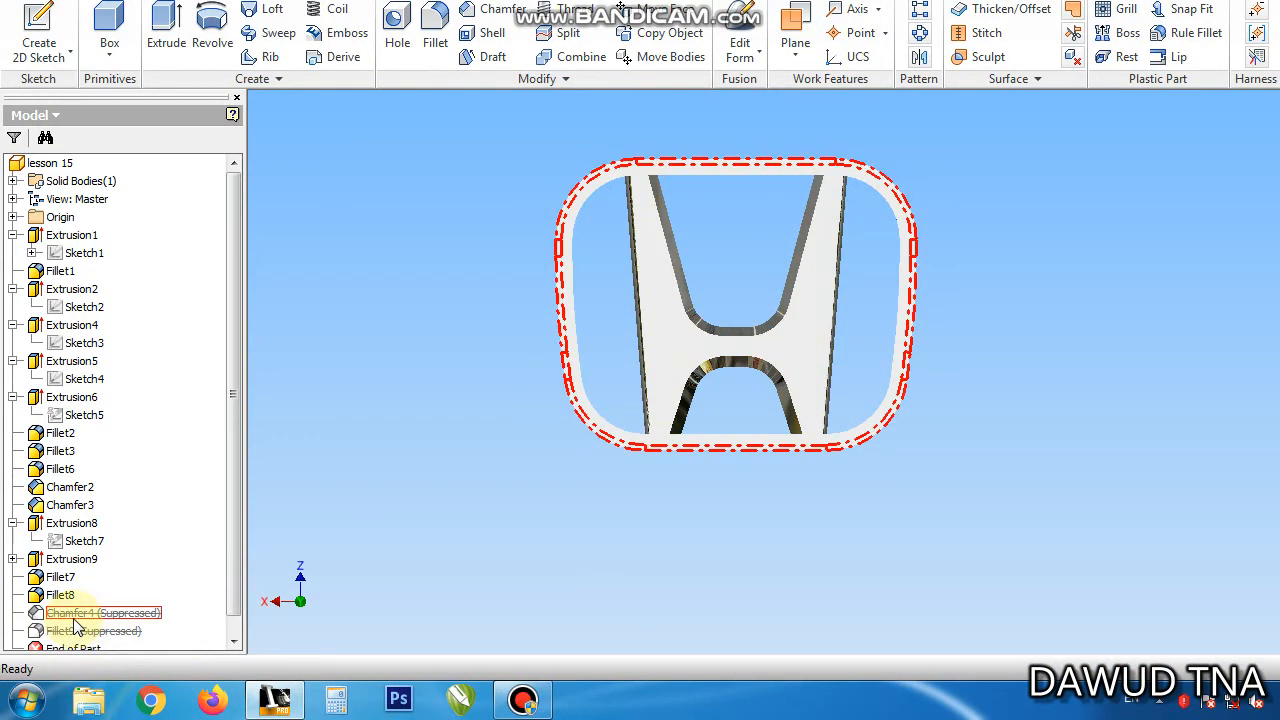
pyautogui.scroll(3, 623, 200)
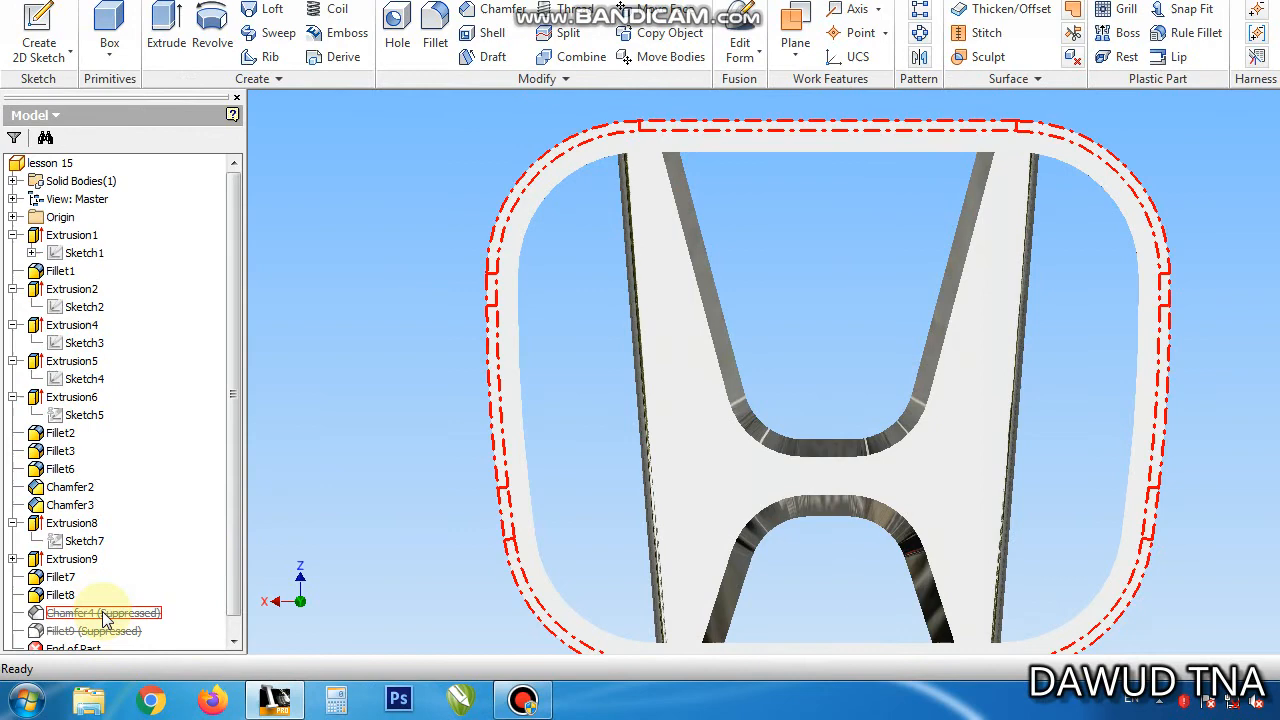
pyautogui.rightClick(104, 617)
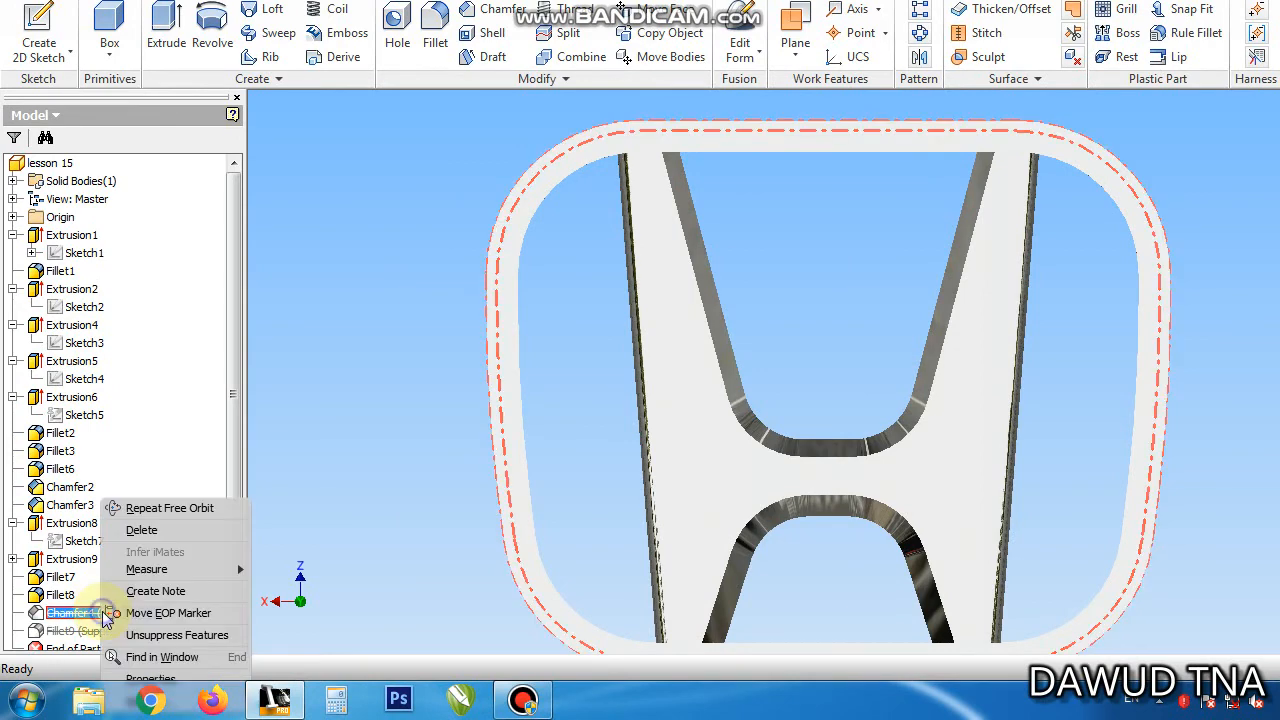
pyautogui.click(178, 636)
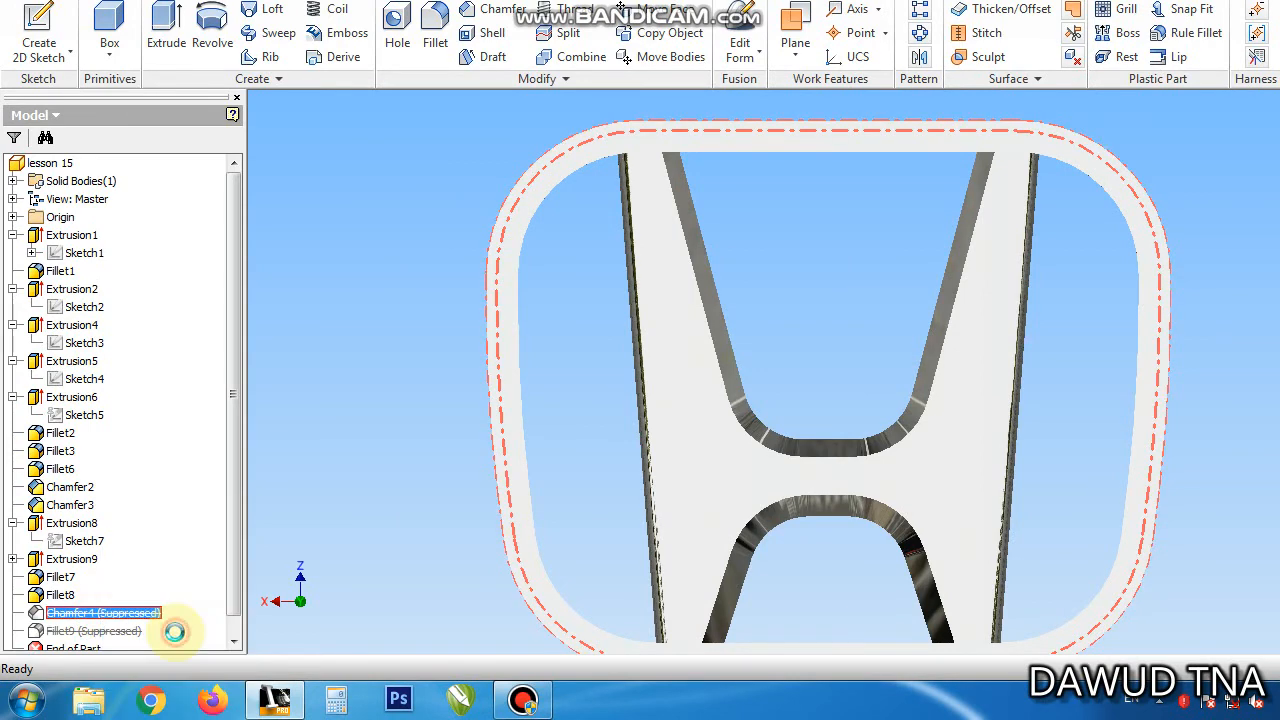
pyautogui.scroll(-4, 677, 200)
pyautogui.scroll(4, 670, 260)
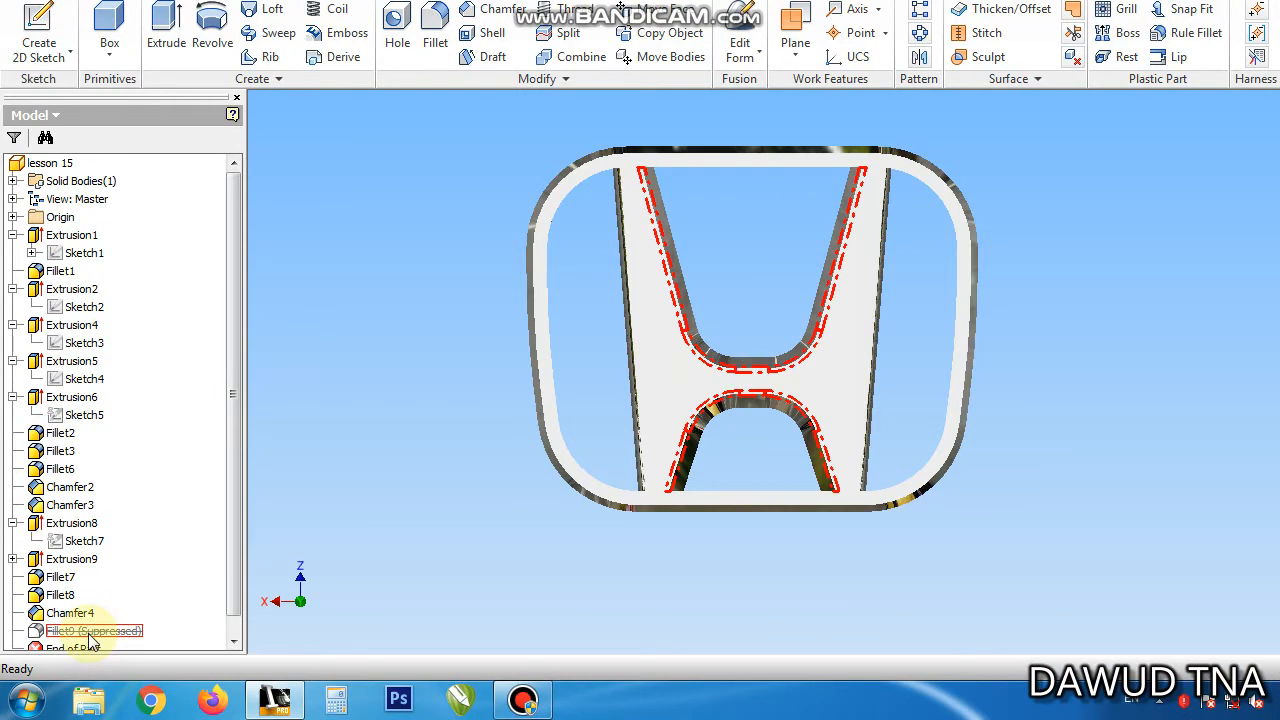
# Step: Unsuppress Fillet9 to round the edges of the H's upper and lower openings
pyautogui.rightClick(91, 640)
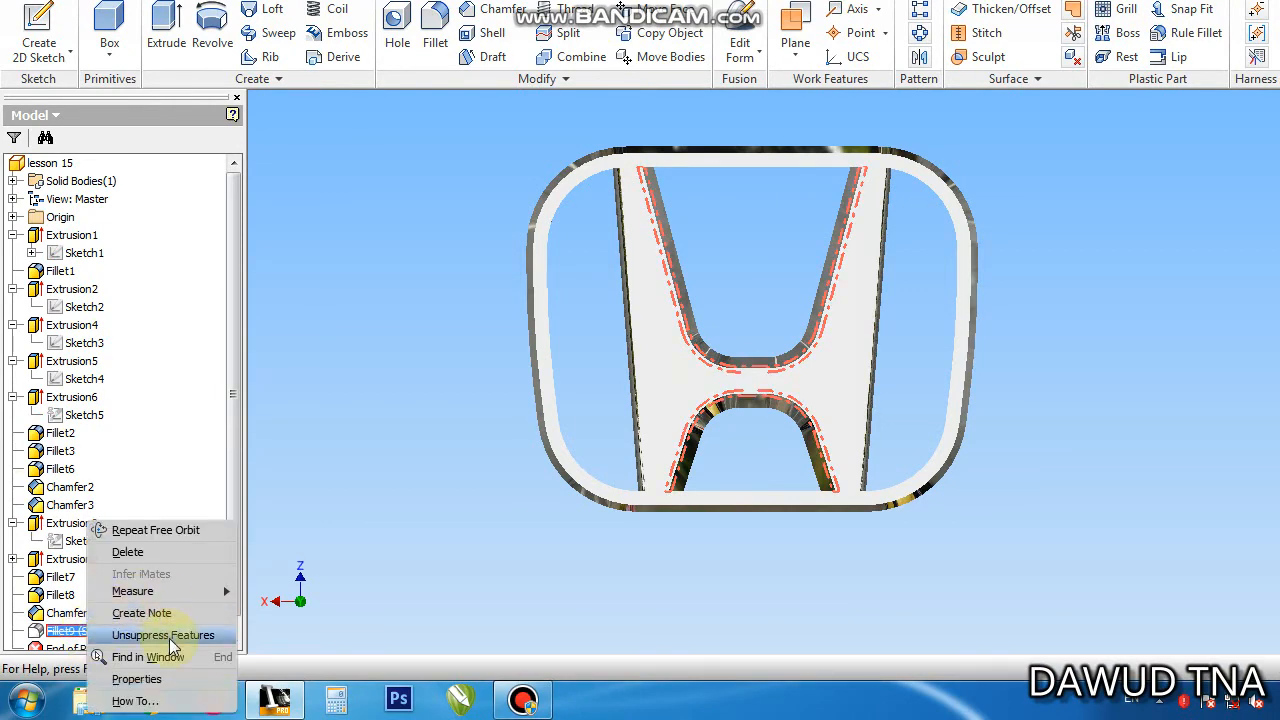
pyautogui.scroll(-6, 740, 343)
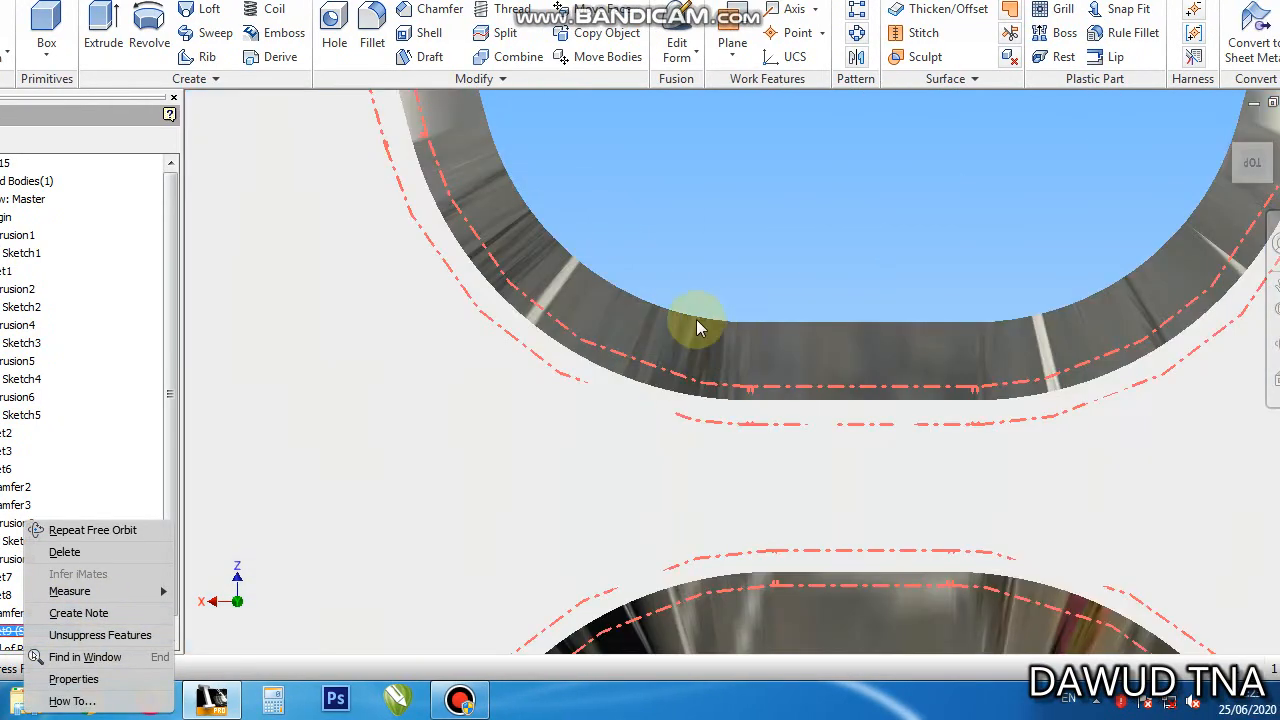
pyautogui.scroll(5, 555, 345)
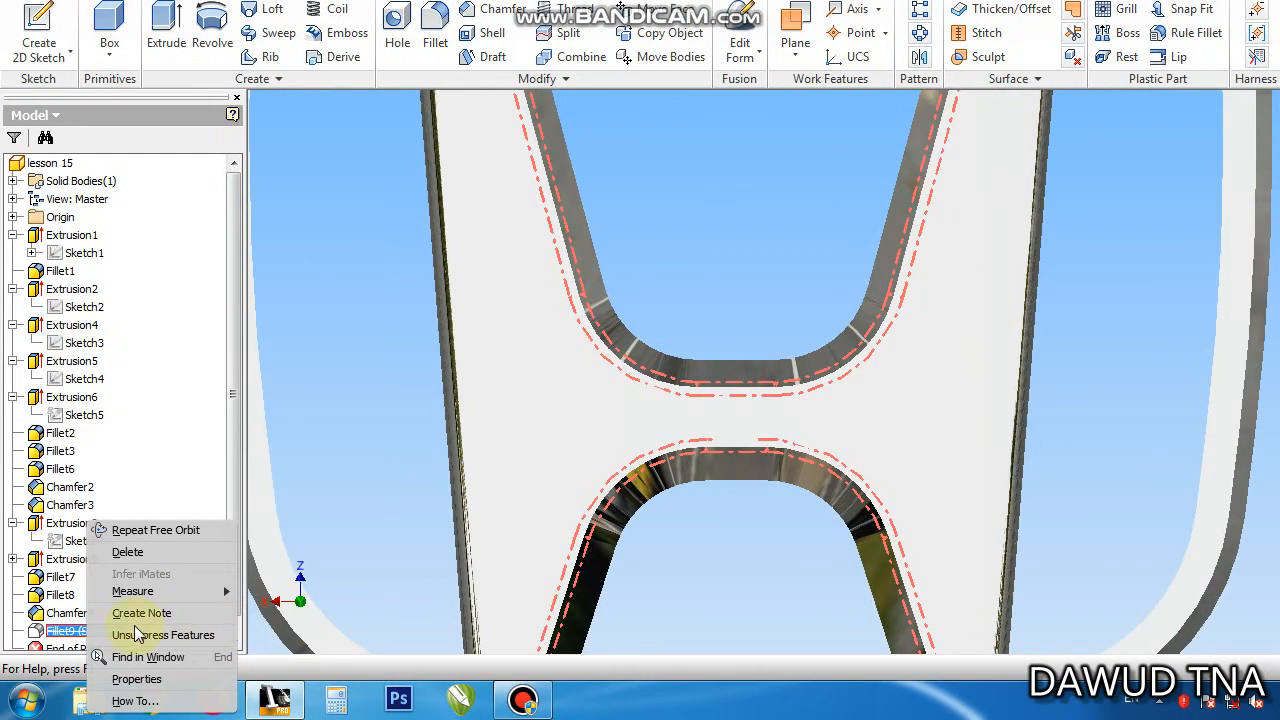
pyautogui.click(134, 638)
pyautogui.scroll(5, 725, 300)
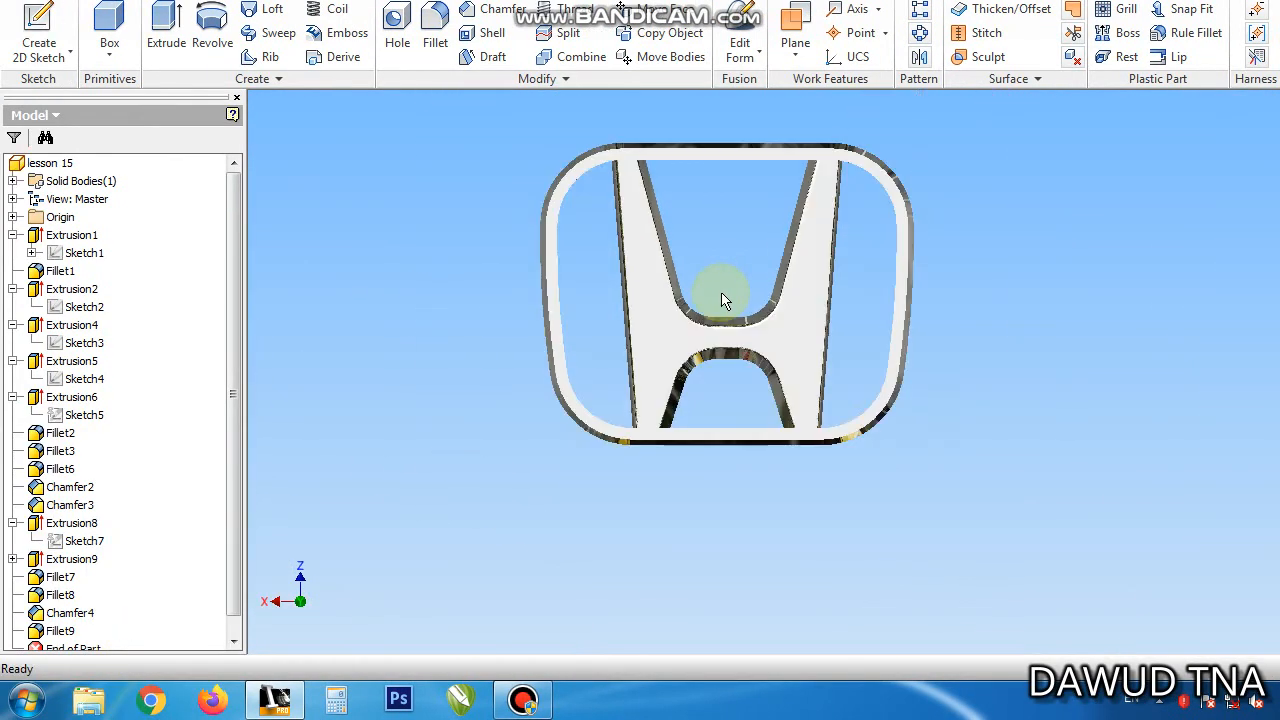
# Step: Orbit the completed emblem to examine its curved H and beveled frame from the back side, and return to the top view
pyautogui.scroll(-3, 737, 275)
pyautogui.moveTo(737, 274); pyautogui.dragTo(794, 326, button='middle')
pyautogui.scroll(3, 810, 337)
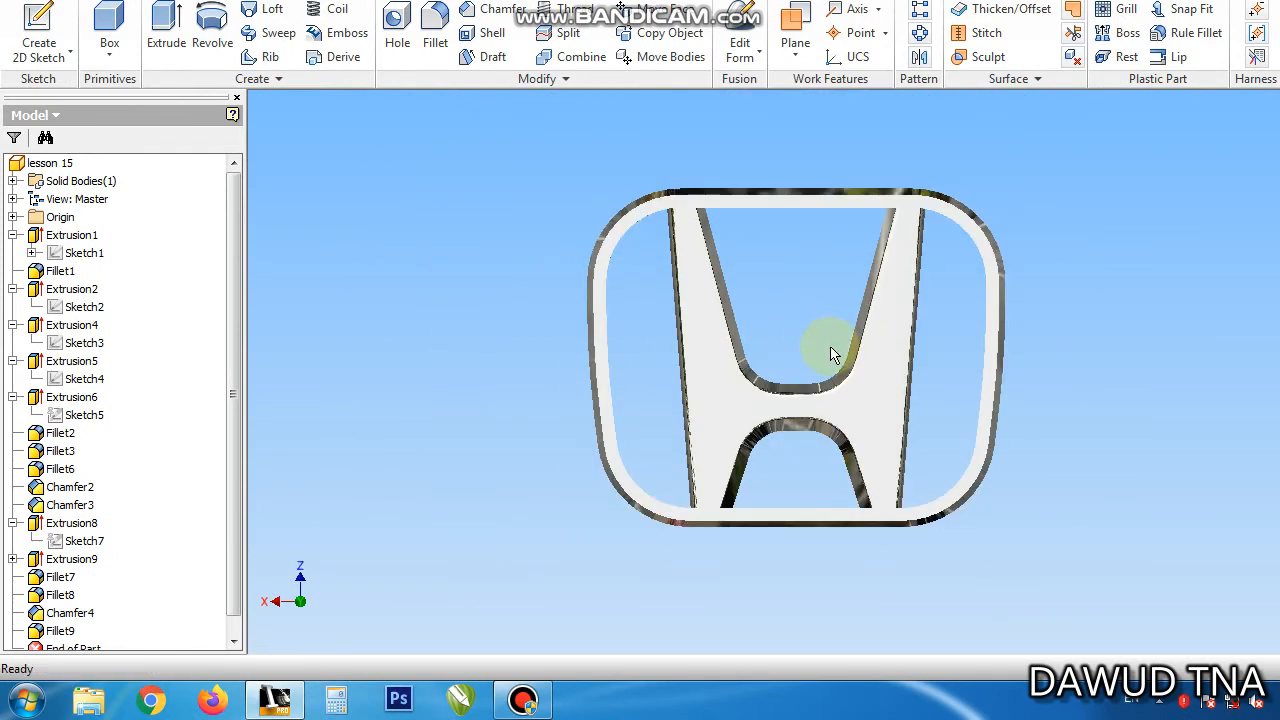
pyautogui.moveTo(831, 347); pyautogui.dragTo(840, 347, button='middle')
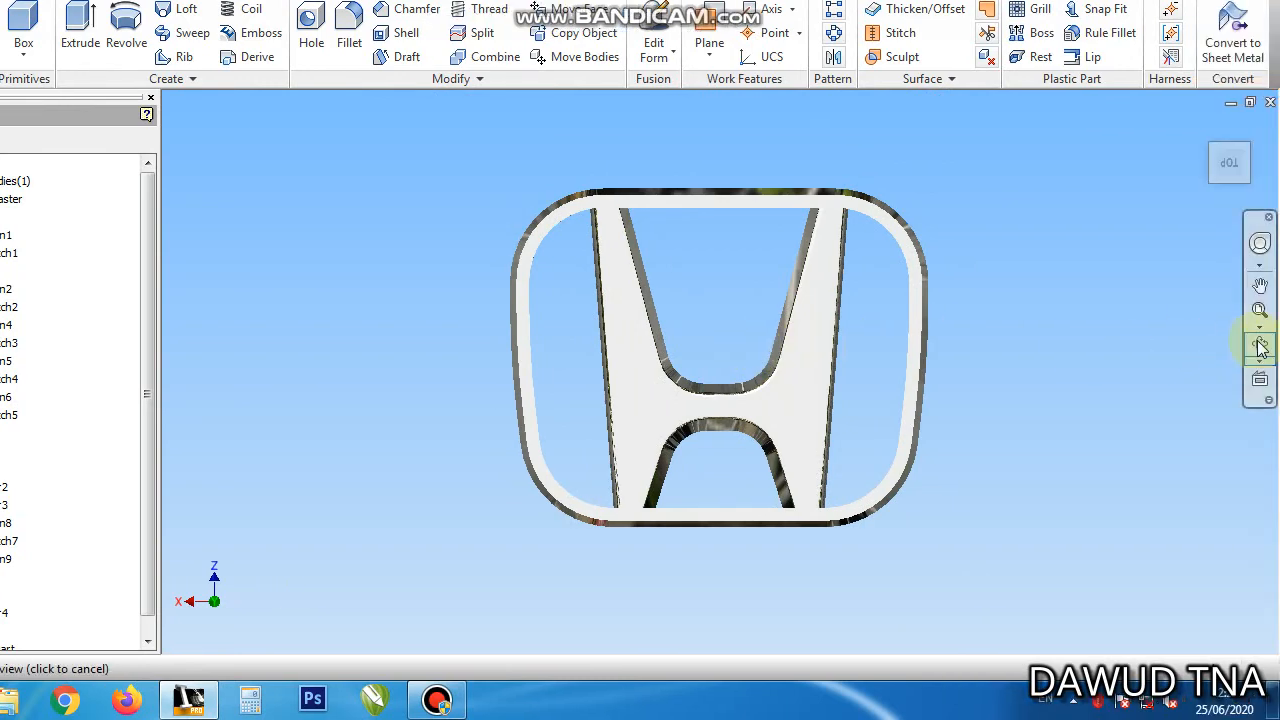
pyautogui.click(1260, 345)
pyautogui.scroll(-2, 740, 385)
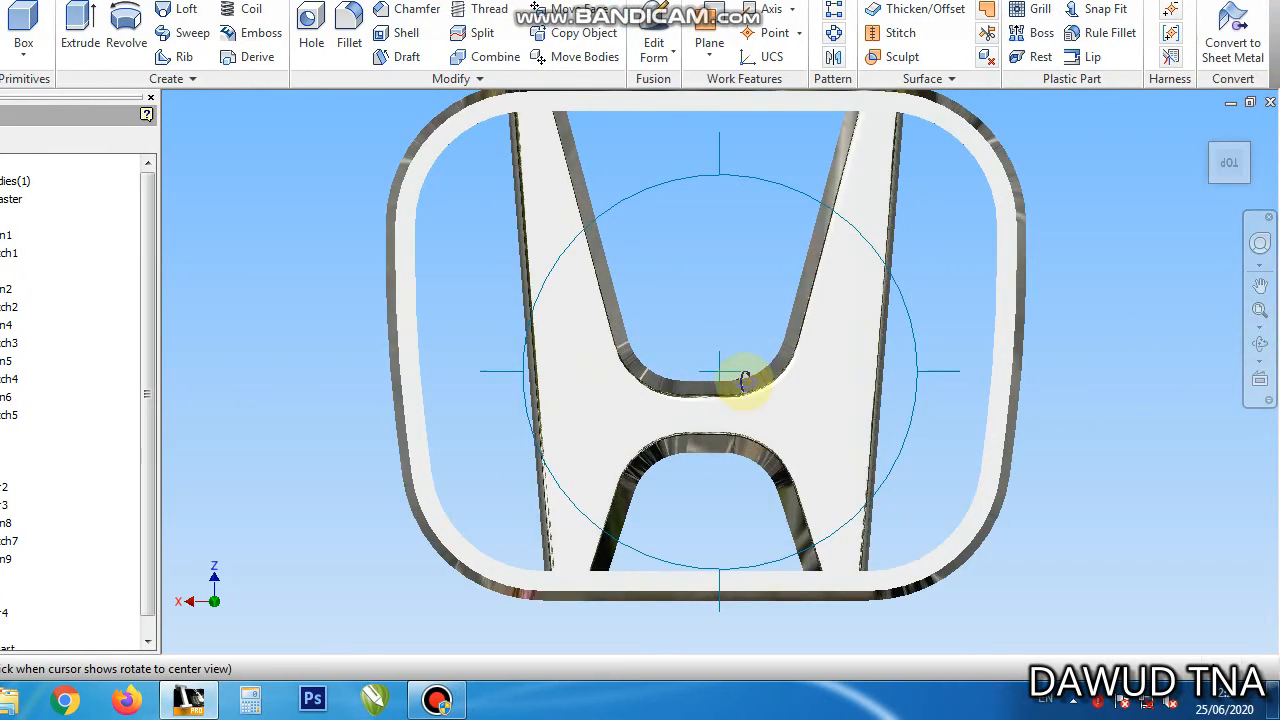
pyautogui.moveTo(744, 375); pyautogui.dragTo(828, 302)
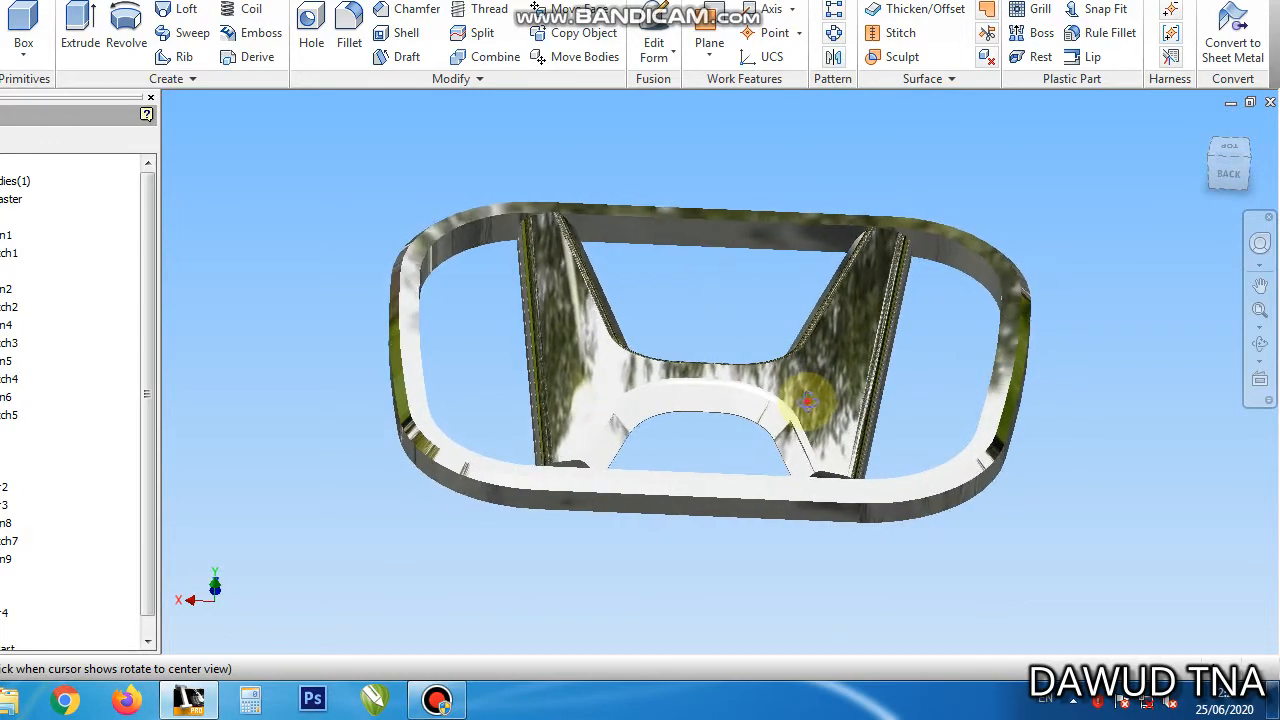
pyautogui.moveTo(805, 345); pyautogui.dragTo(628, 537)
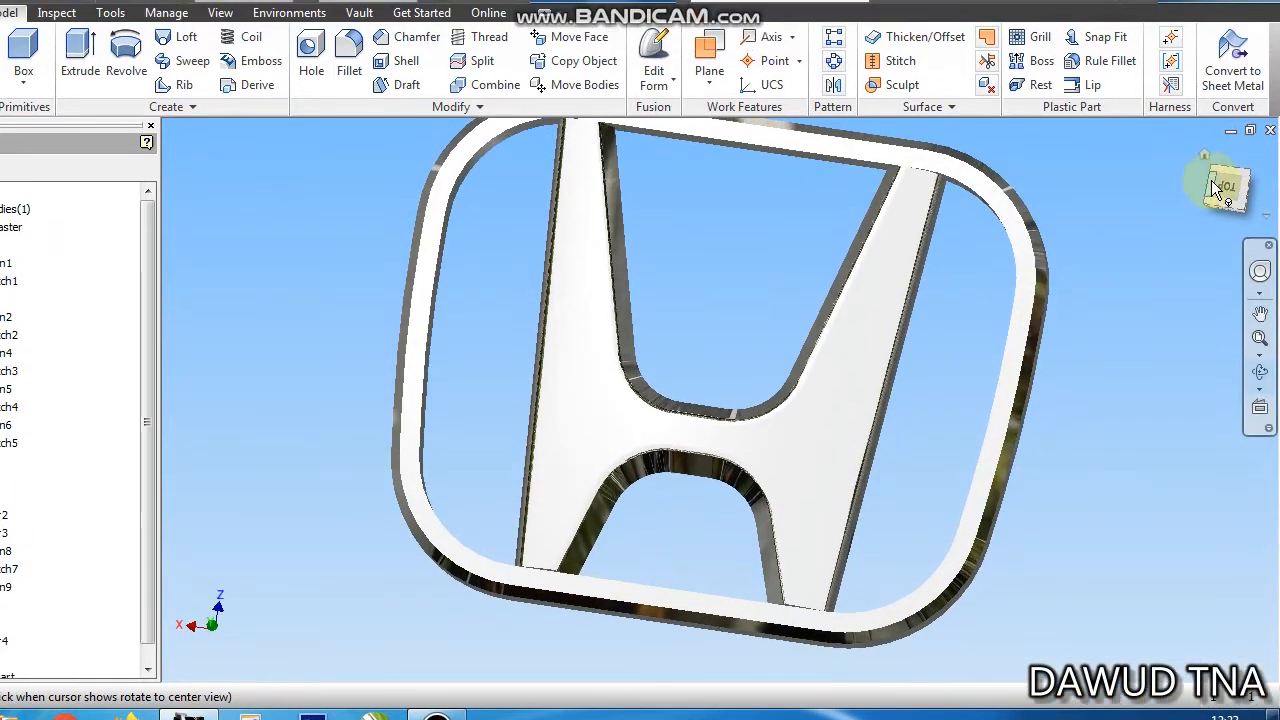
pyautogui.click(1226, 160)
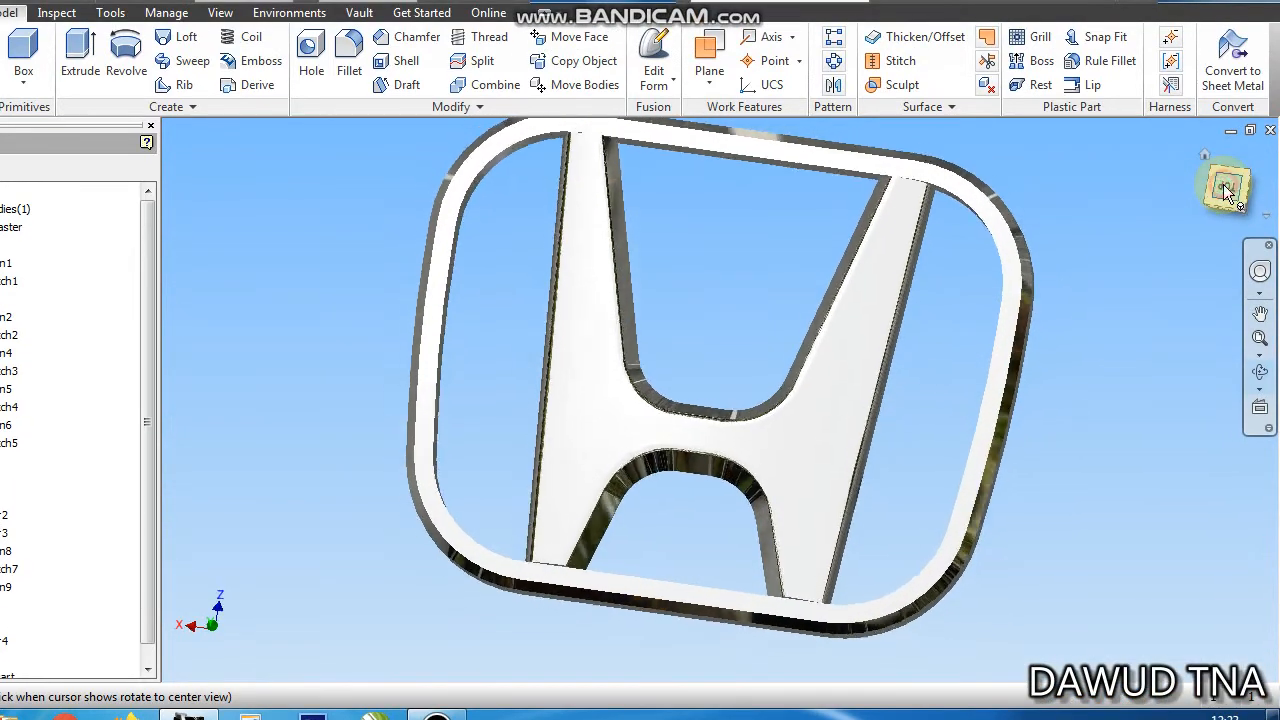
# Step: Examine the H's rounded openings and side walls up close and from oblique angles, ending with the whole emblem seen straight from the top
pyautogui.scroll(-4, 646, 389)
pyautogui.moveTo(655, 377); pyautogui.dragTo(580, 330, button='middle')
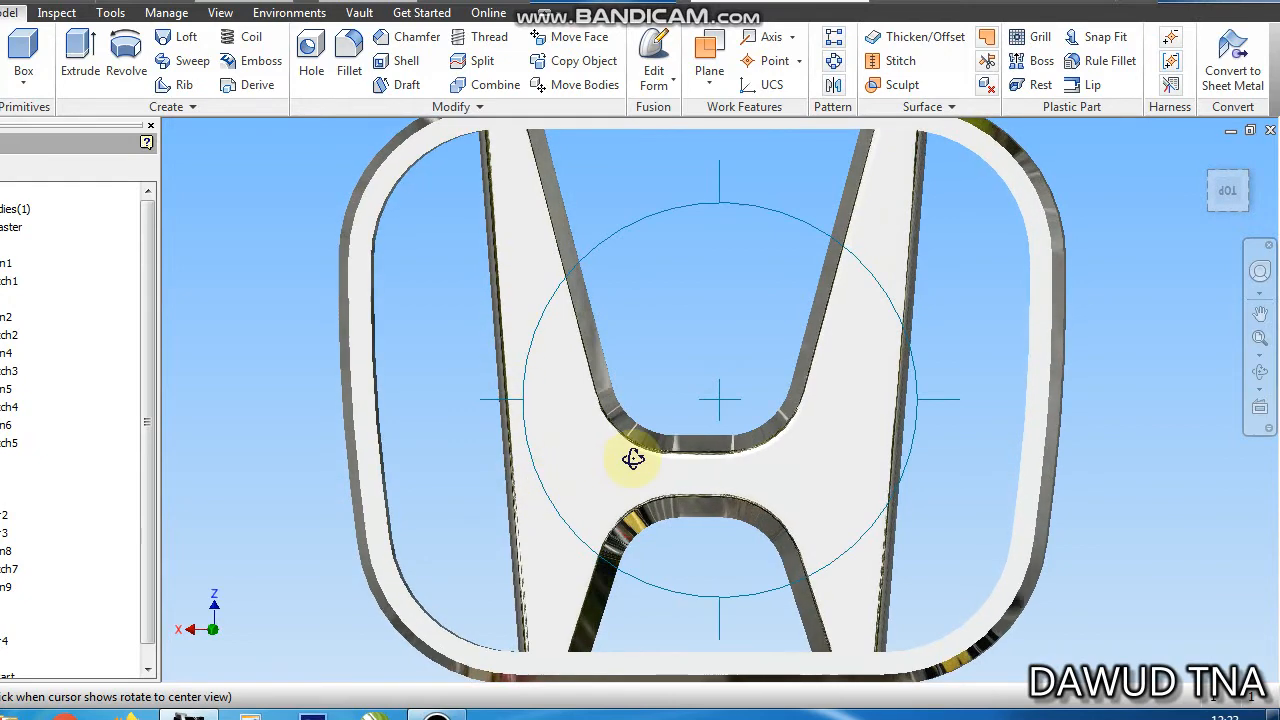
pyautogui.click(682, 474)
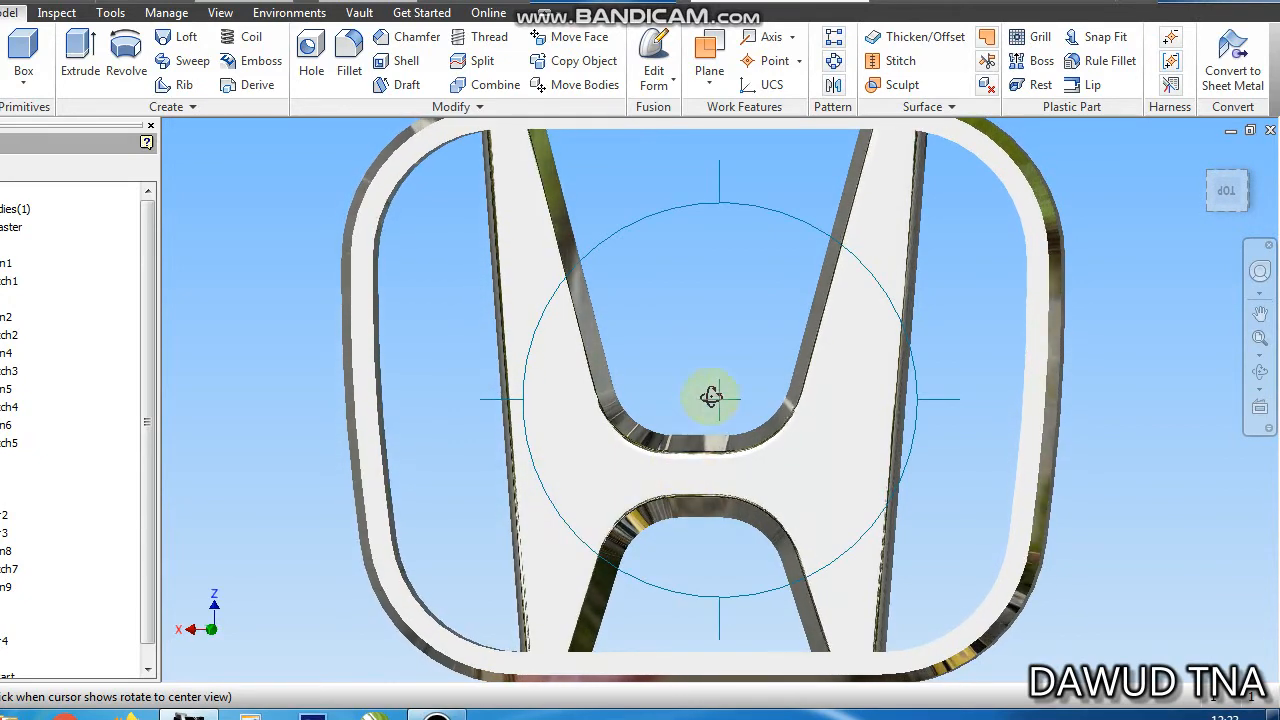
pyautogui.moveTo(709, 394); pyautogui.dragTo(741, 387)
pyautogui.click(1226, 181)
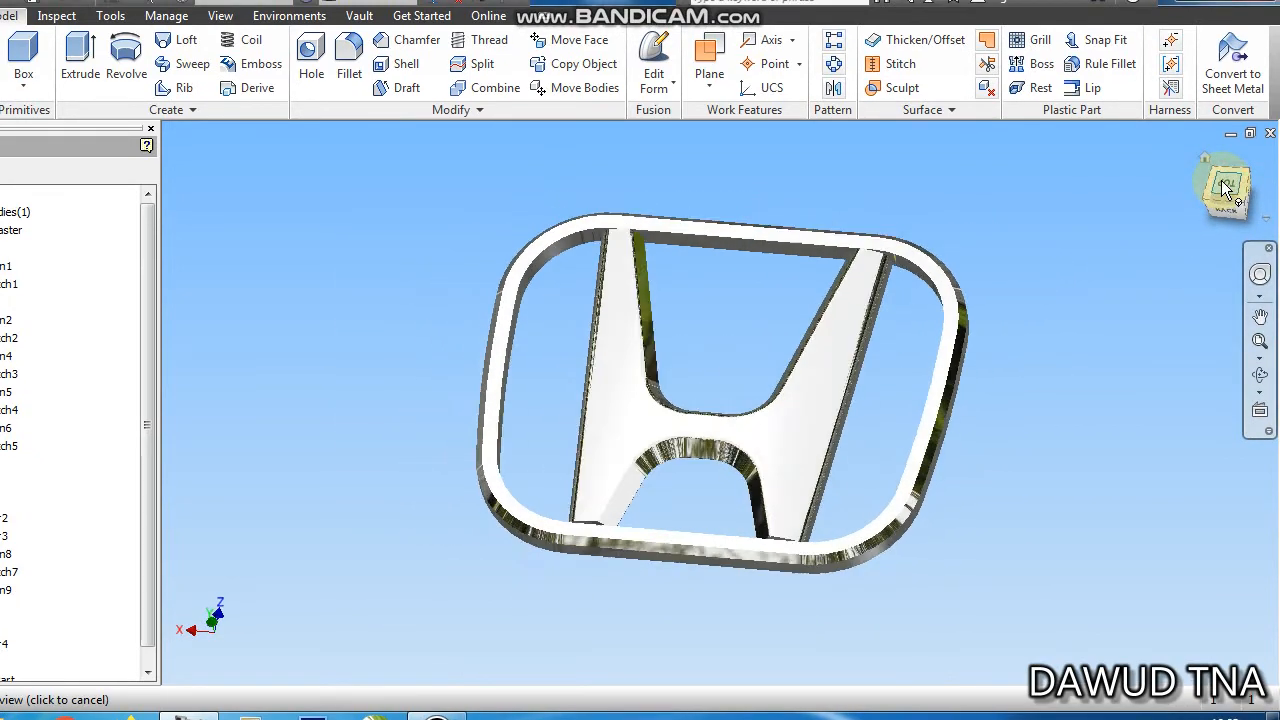
pyautogui.scroll(-6, 633, 376)
pyautogui.scroll(5, 603, 200)
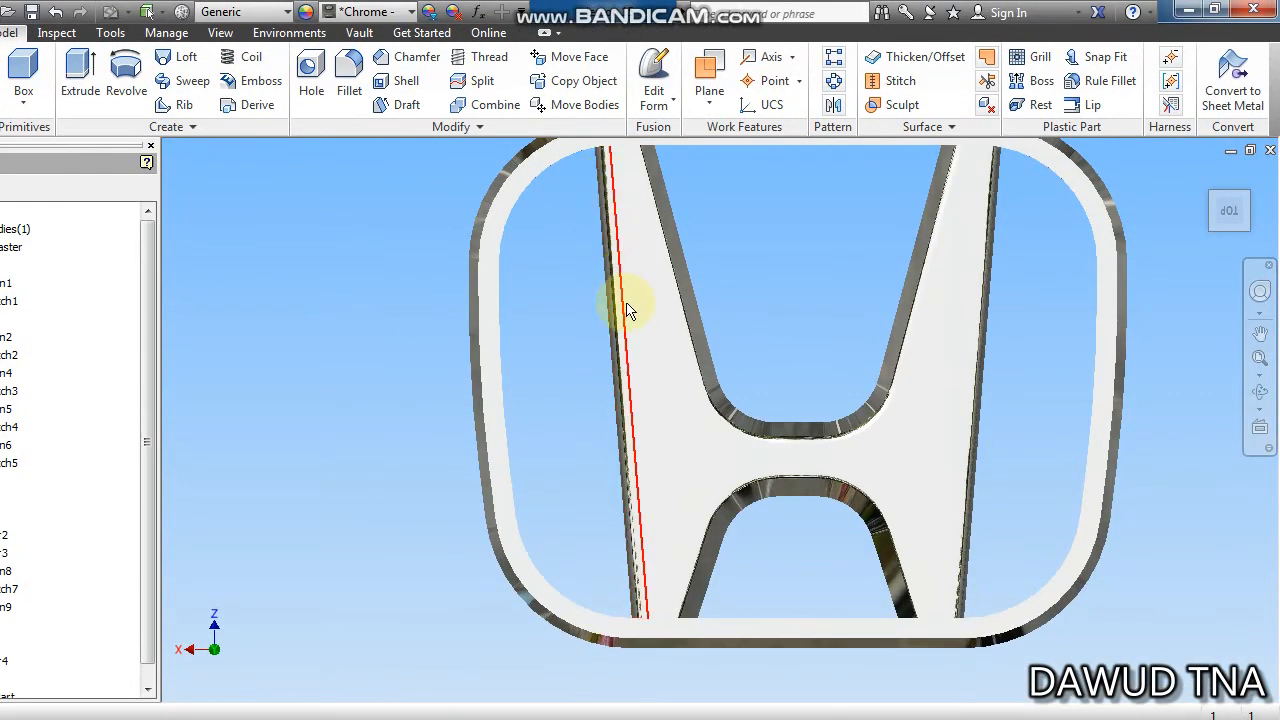
pyautogui.moveTo(978, 388); pyautogui.dragTo(938, 368)
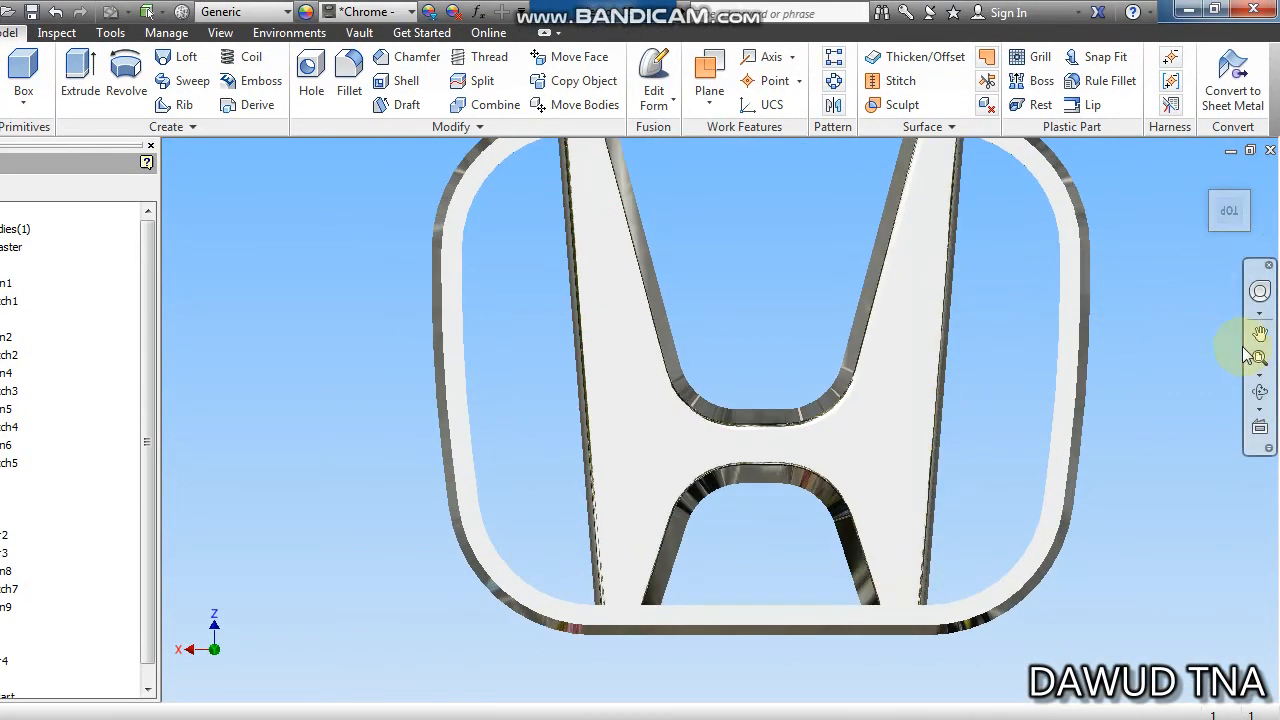
pyautogui.moveTo(740, 405); pyautogui.dragTo(810, 564)
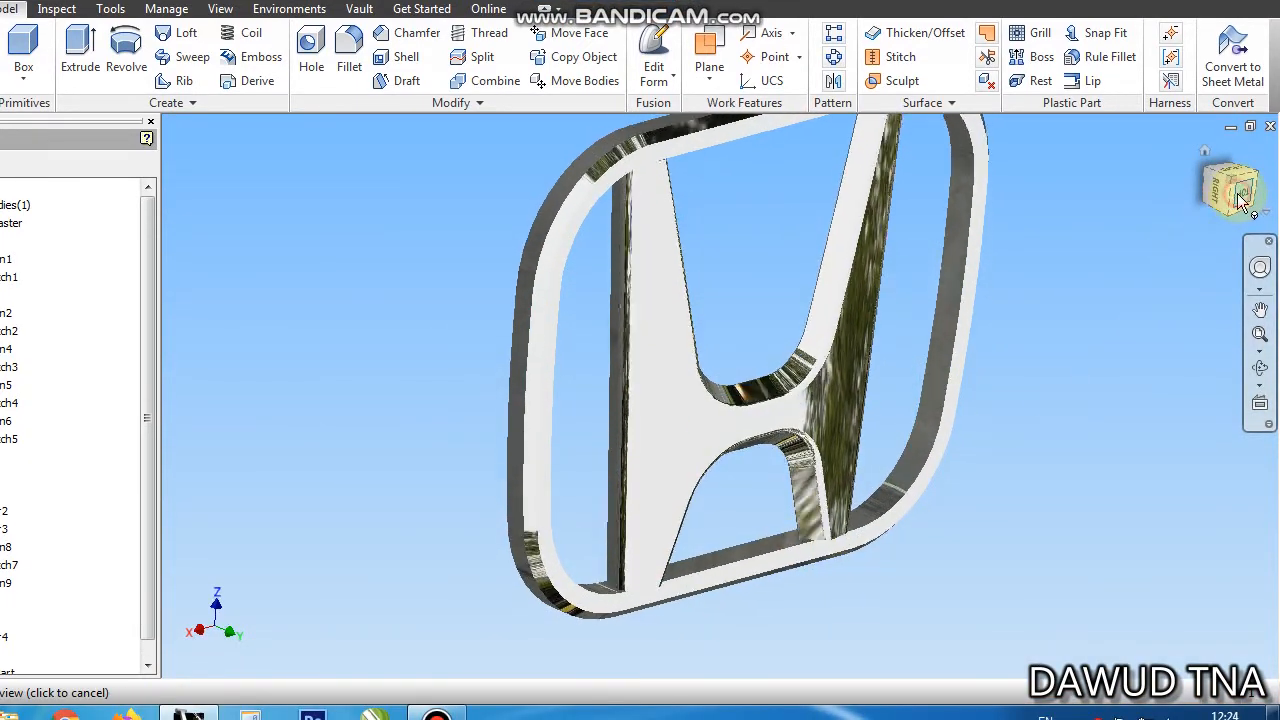
pyautogui.click(1240, 200)
pyautogui.click(857, 418)
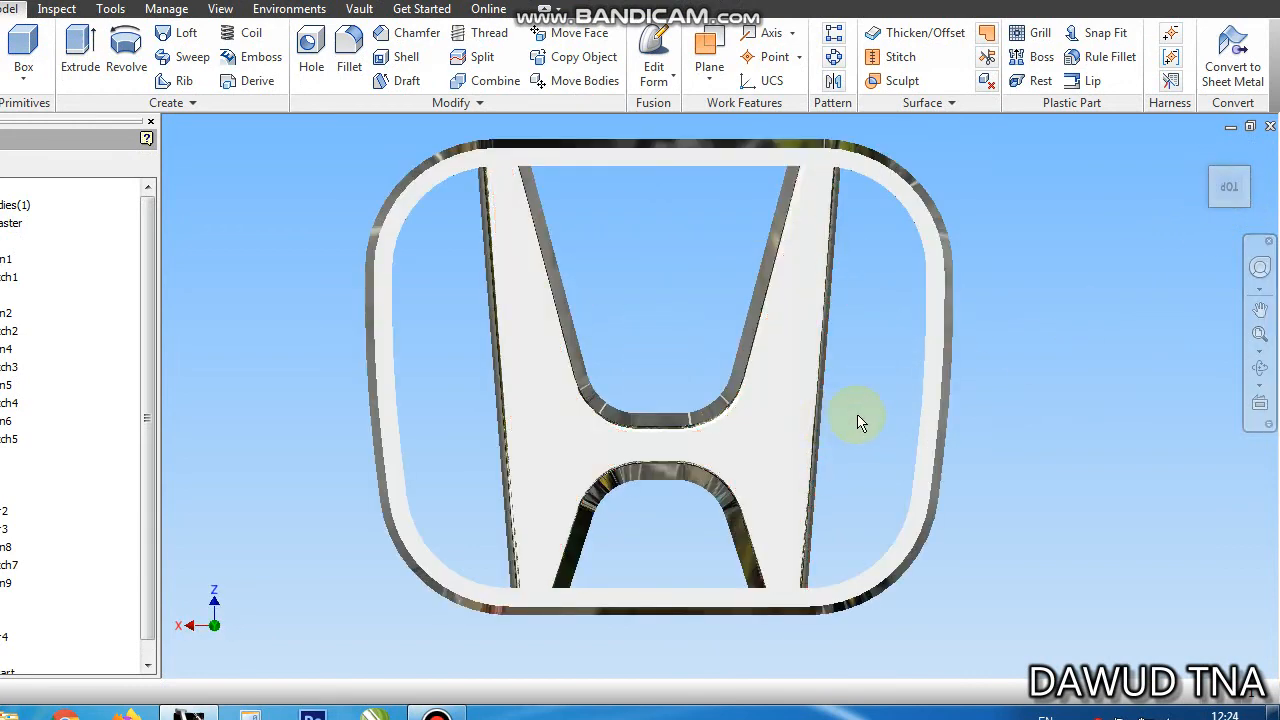